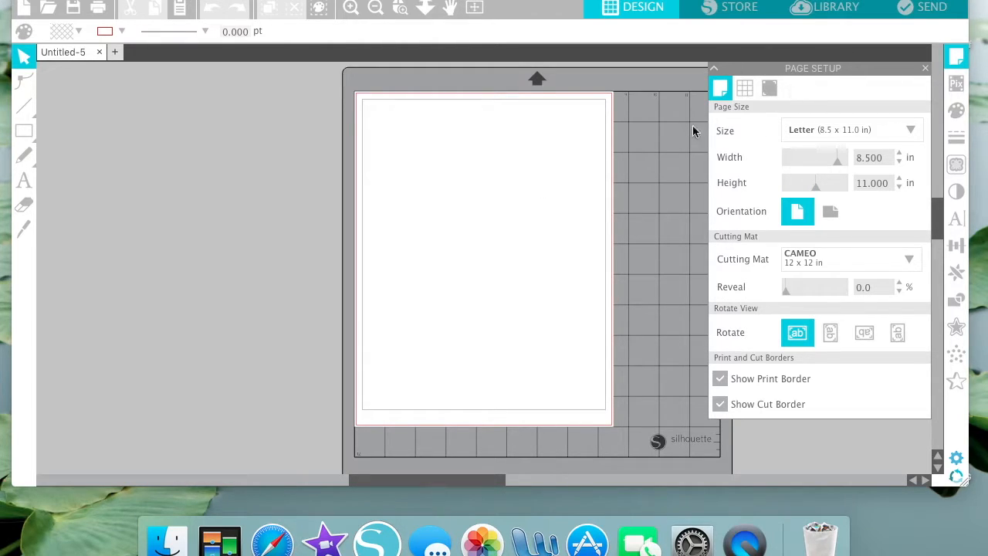
Turn on Type 1 registration marks for the blank letter-size page.
left_click(765, 91)
left_click(789, 129)
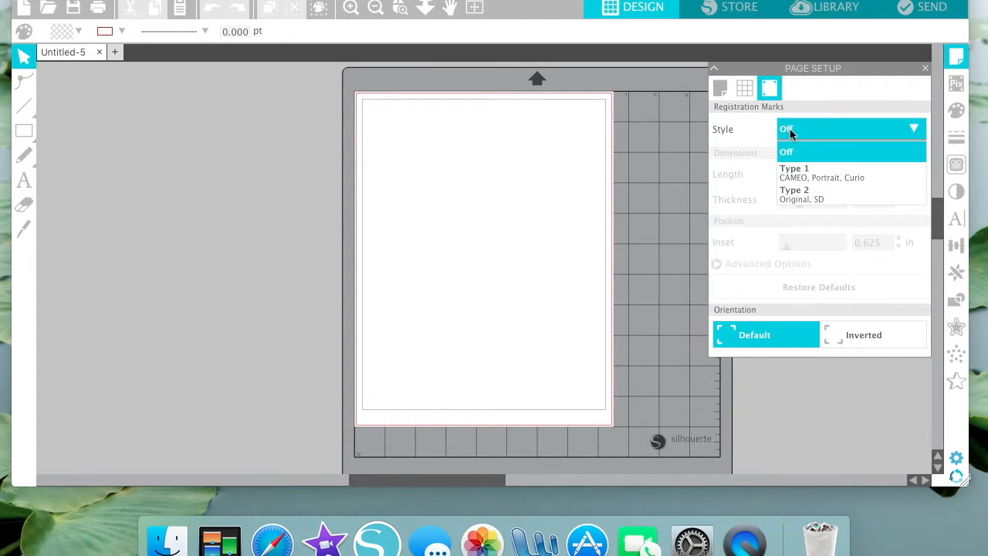
left_click(799, 172)
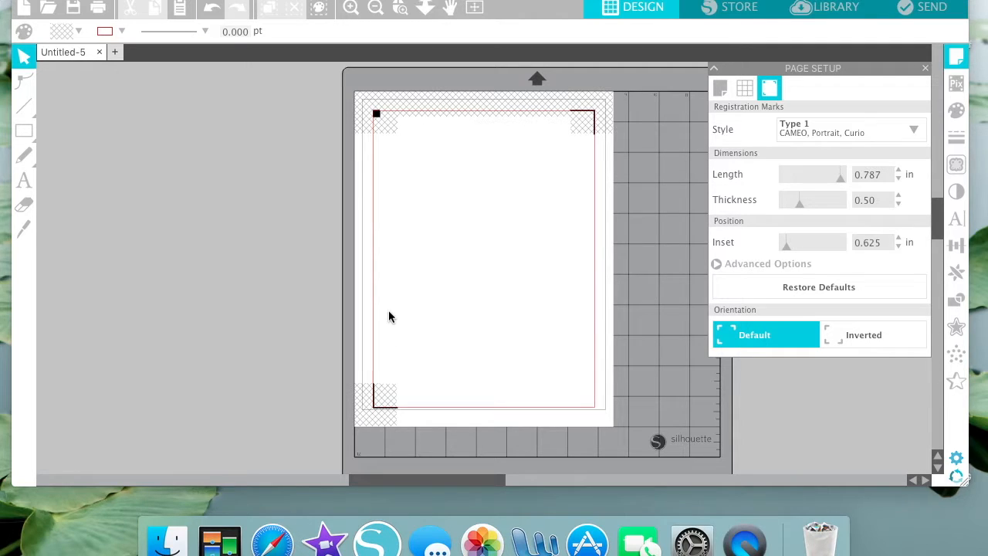
Open treatyourself_ec_altchecks.studio3 from the treatyourself_cutfiles folder in Downloads.
left_click(49, 8)
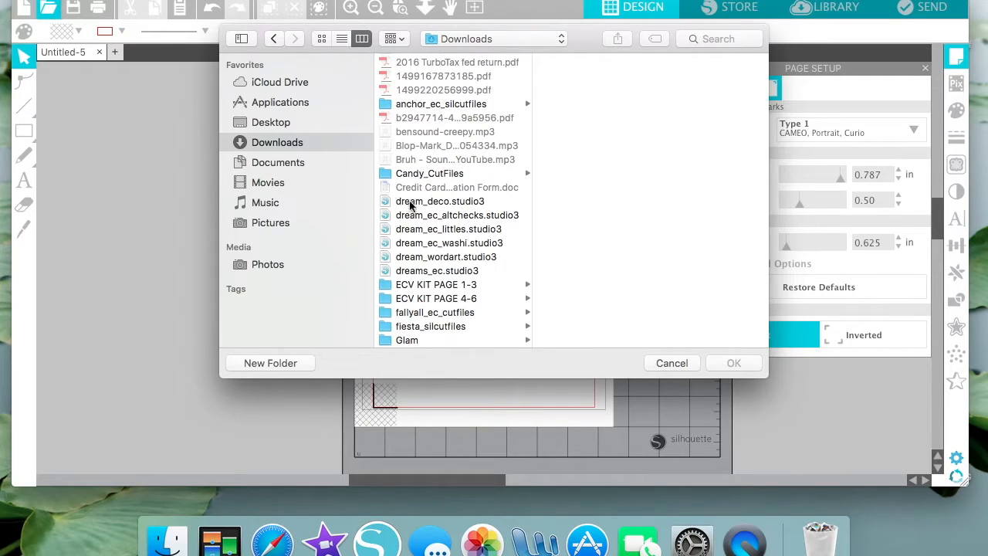
scroll(442, 261, "down", 15)
scroll(441, 261, "down", 5)
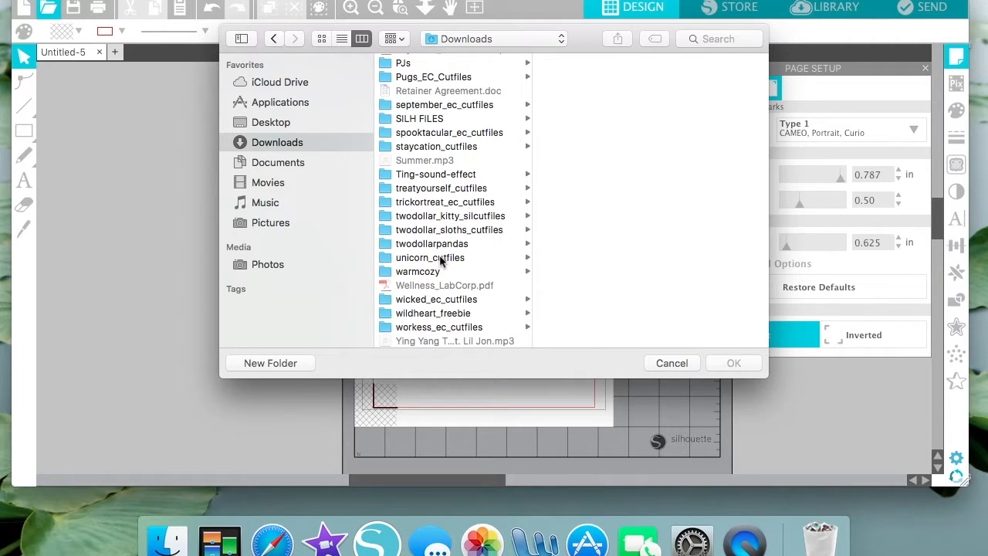
left_click(450, 187)
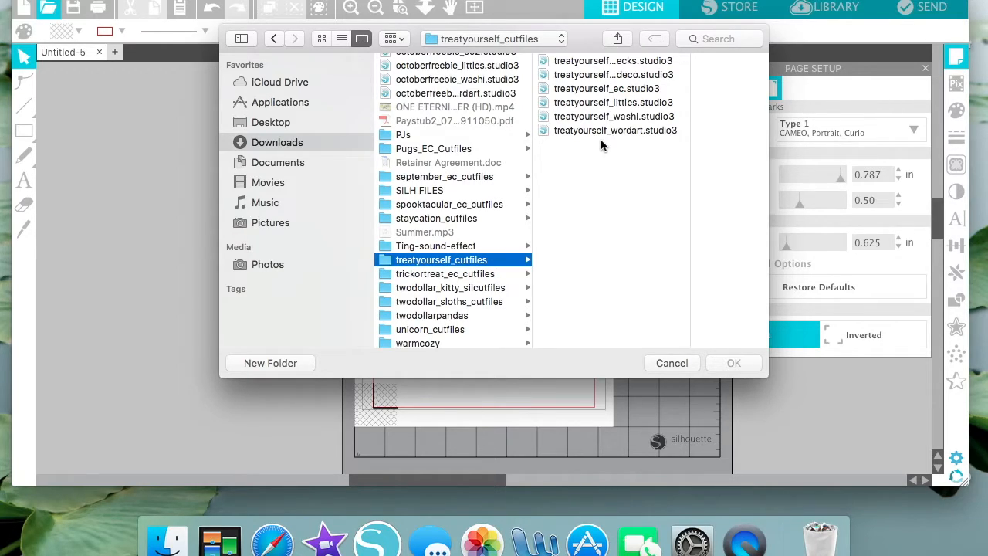
left_click(596, 63)
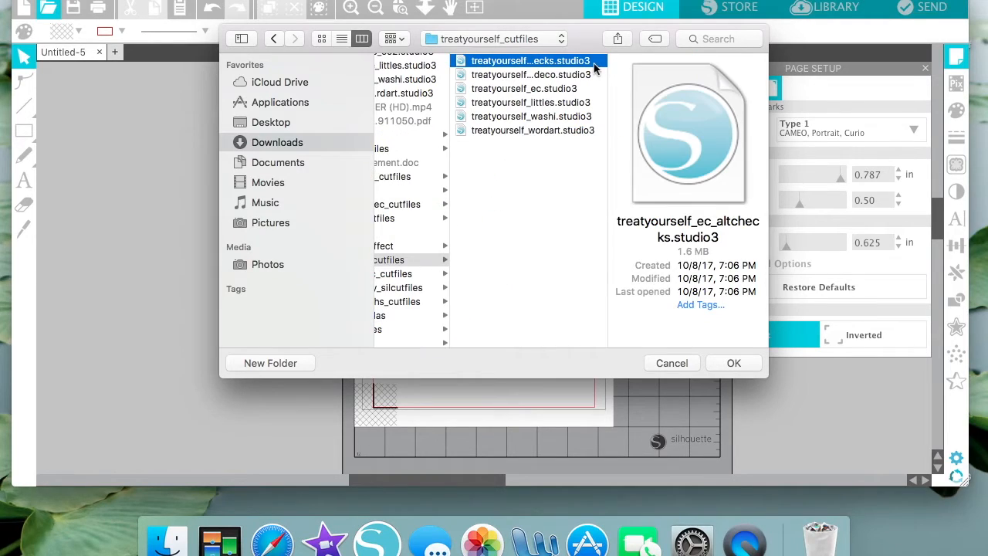
left_click(719, 355)
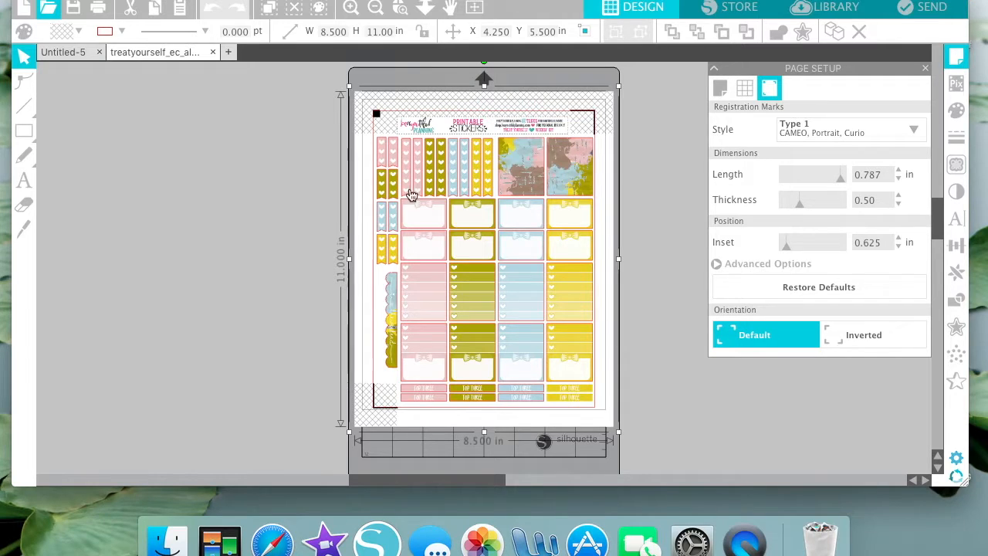
Select the whole sticker sheet with its cut lines and apply Crop to separate the stickers.
left_click_drag(320, 121, 602, 353)
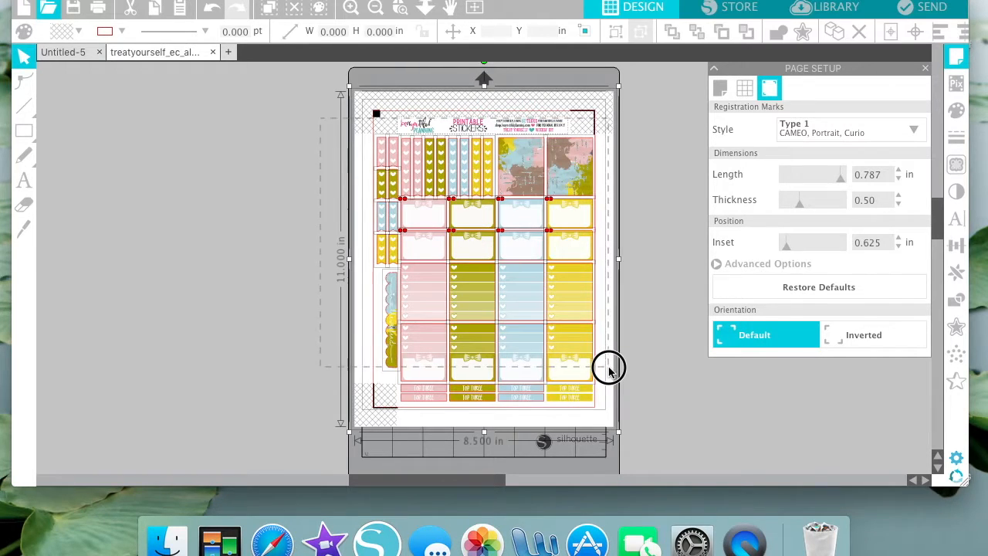
left_click(645, 386)
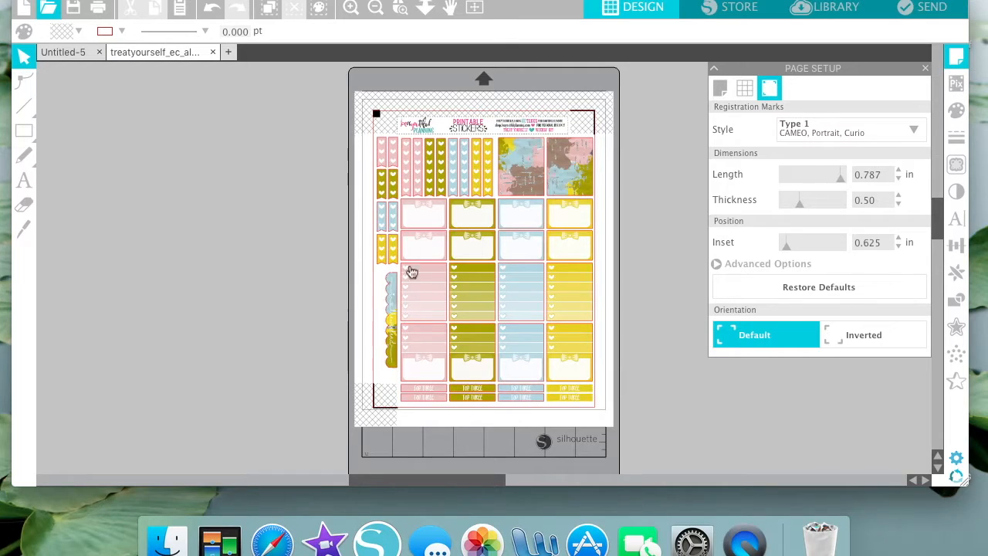
left_click_drag(326, 114, 660, 460)
left_click(311, 111)
left_click_drag(316, 108, 668, 447)
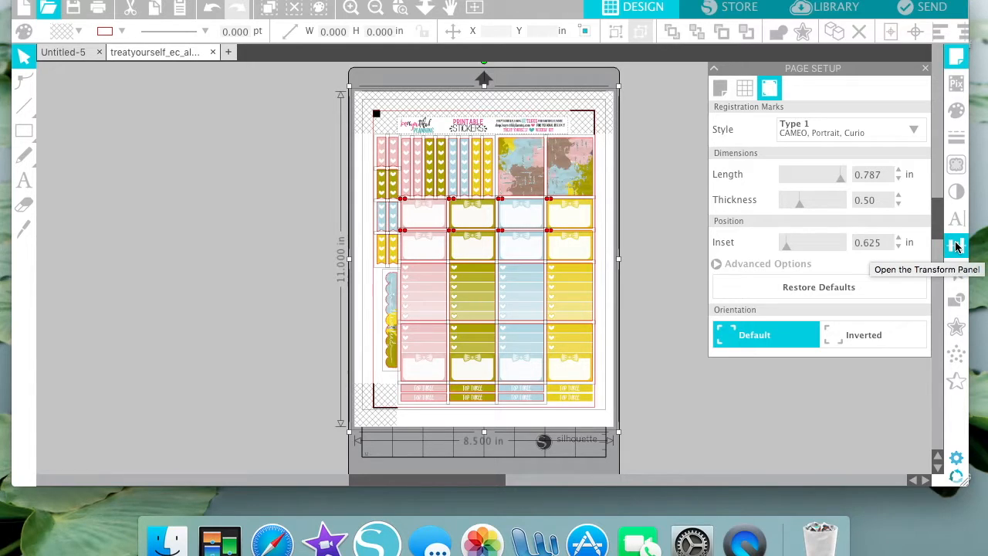
left_click(957, 303)
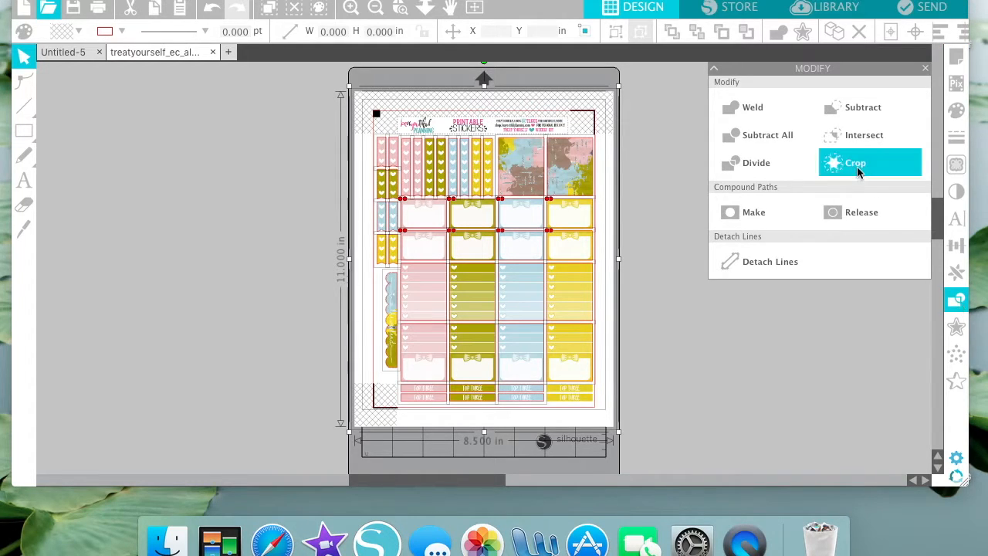
left_click(856, 168)
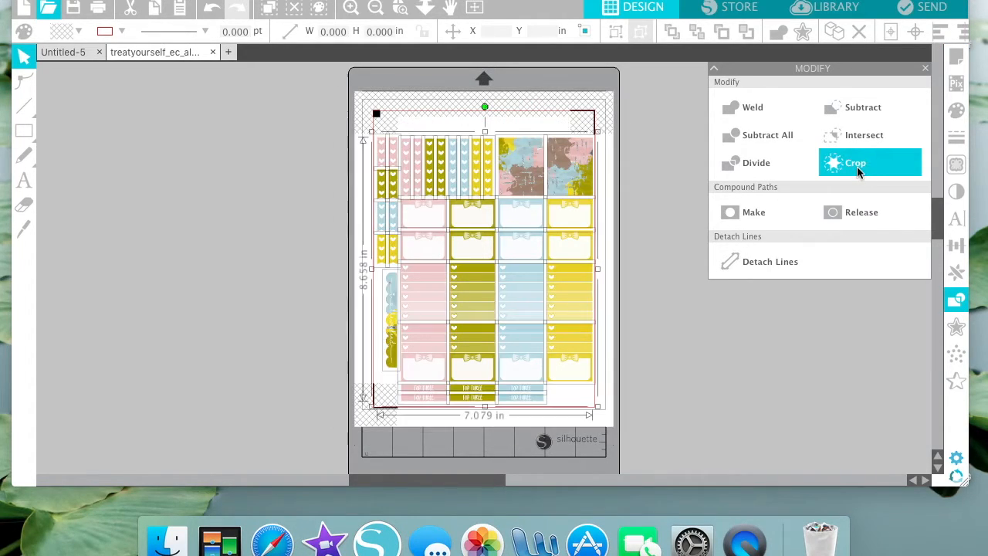
left_click(754, 366)
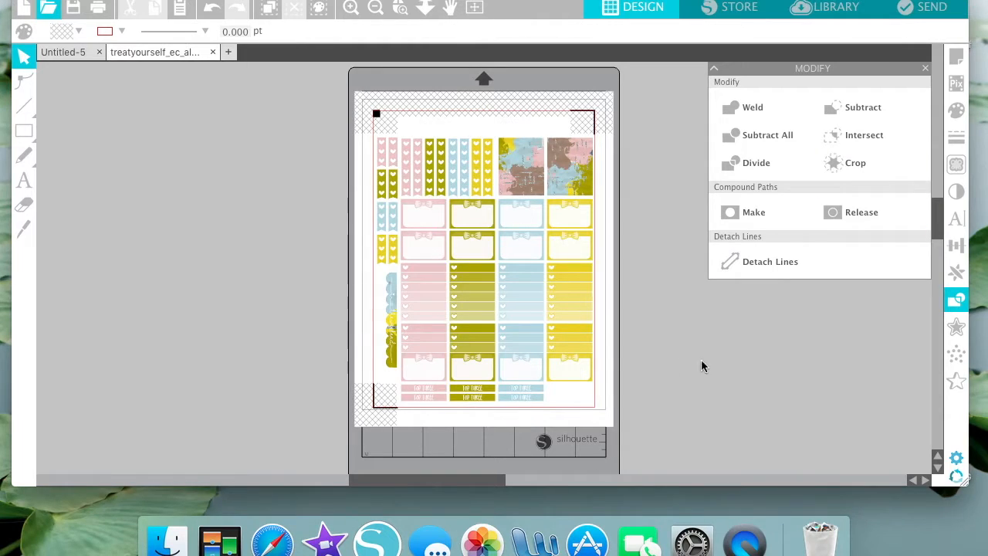
Shift several of the separated stickers in the last column, and undo those moves together with the crop.
mouse_move(567, 288)
left_mouse_down()
mouse_move(668, 331)
mouse_move(564, 287)
left_mouse_up()
left_click_drag(571, 218, 592, 214)
left_click_drag(585, 171, 605, 163)
left_click(209, 11)
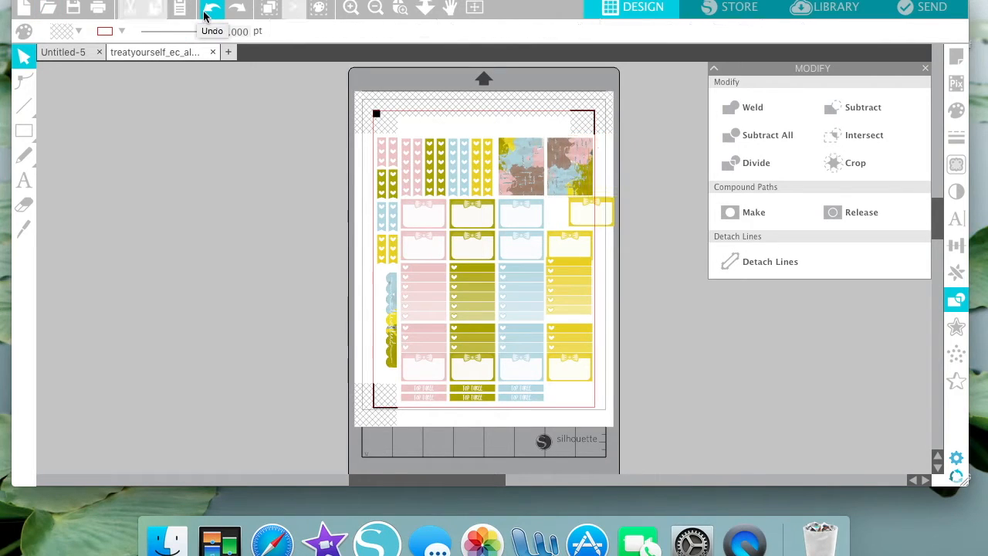
left_click(209, 10)
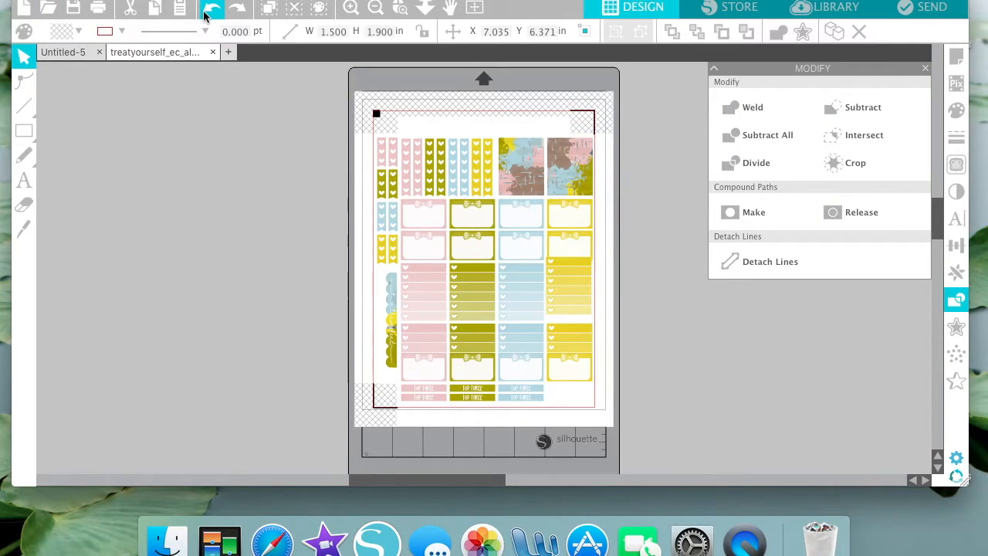
left_click(208, 11)
left_click(208, 10)
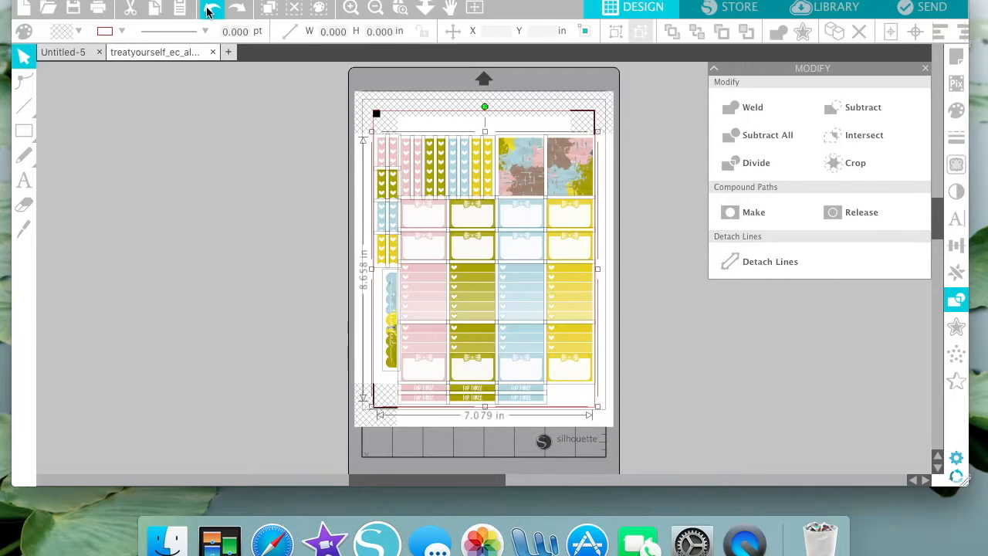
left_click(209, 11)
left_click(208, 11)
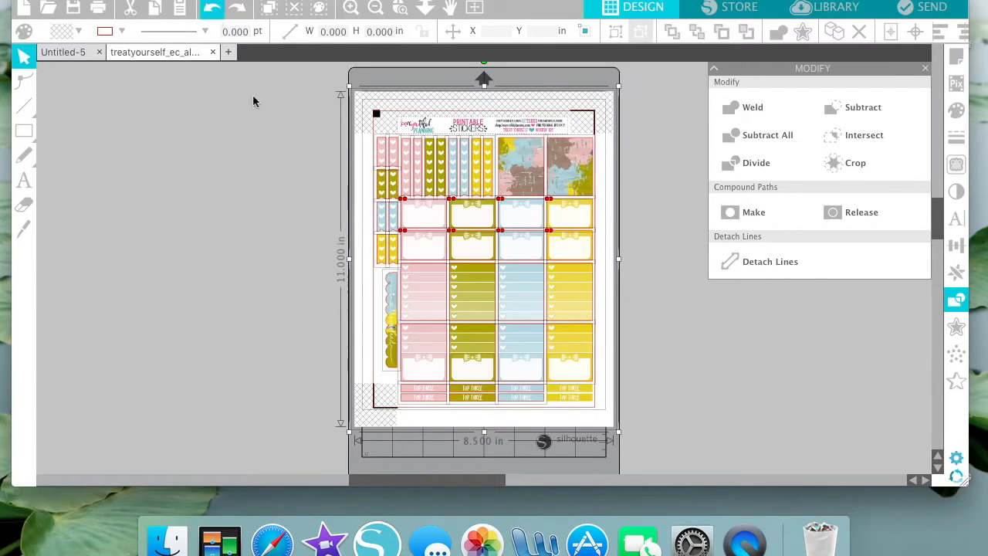
Move the uncropped sheet artwork off the page and shift some of the loose cut outlines.
left_click(304, 269)
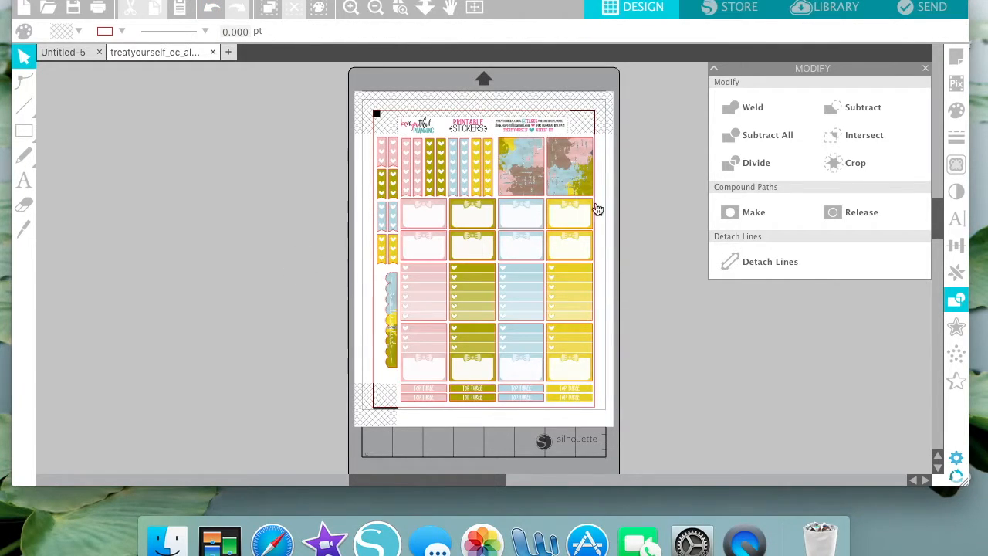
left_click_drag(576, 176, 262, 132)
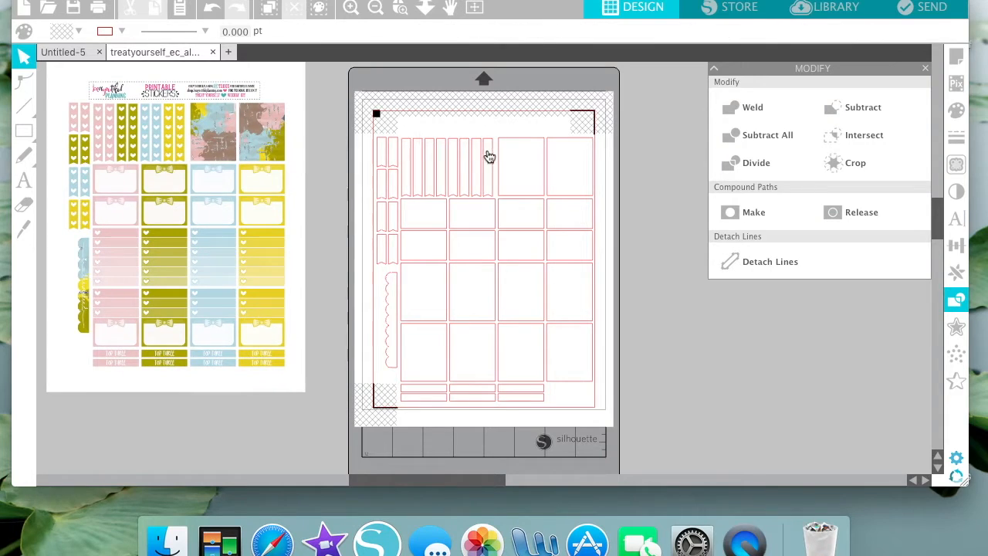
left_click_drag(548, 198, 473, 153)
mouse_move(475, 201)
left_mouse_down()
mouse_move(486, 223)
mouse_move(463, 195)
left_mouse_up()
left_click(534, 183)
left_click_drag(254, 230, 273, 212)
left_click_drag(278, 254, 325, 298)
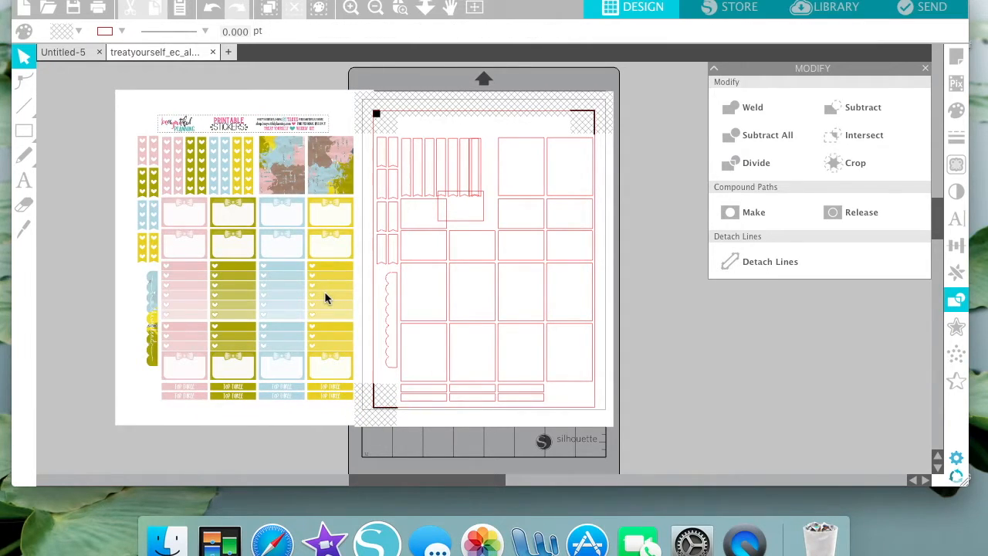
Undo the moves of the sheet artwork and cut outlines.
left_click(210, 10)
left_click(209, 9)
left_click(209, 9)
left_click(209, 9)
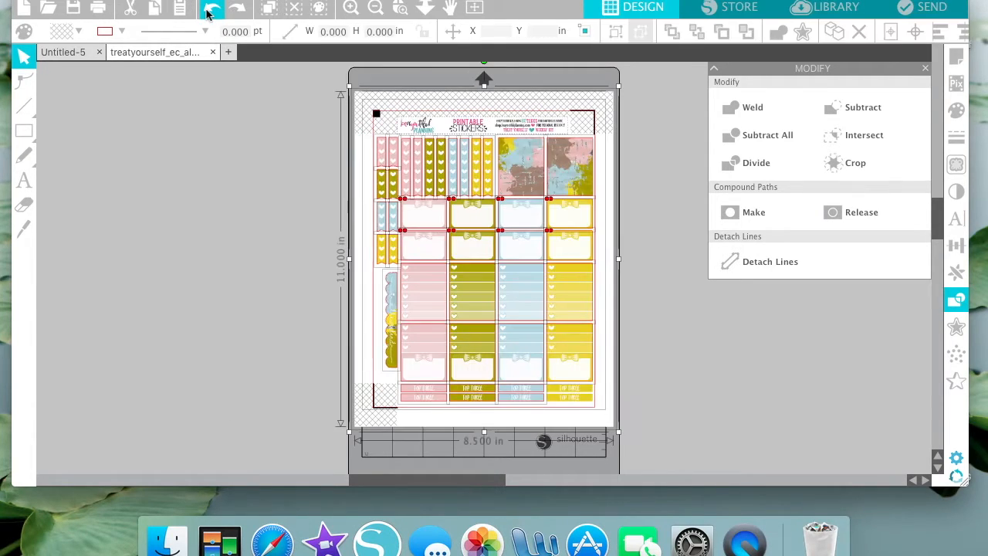
left_click(207, 11)
Crop the entire altchecks sheet along its cut lines, test-moving one sticker and undoing that move.
left_click(266, 156)
left_click_drag(292, 120, 684, 426)
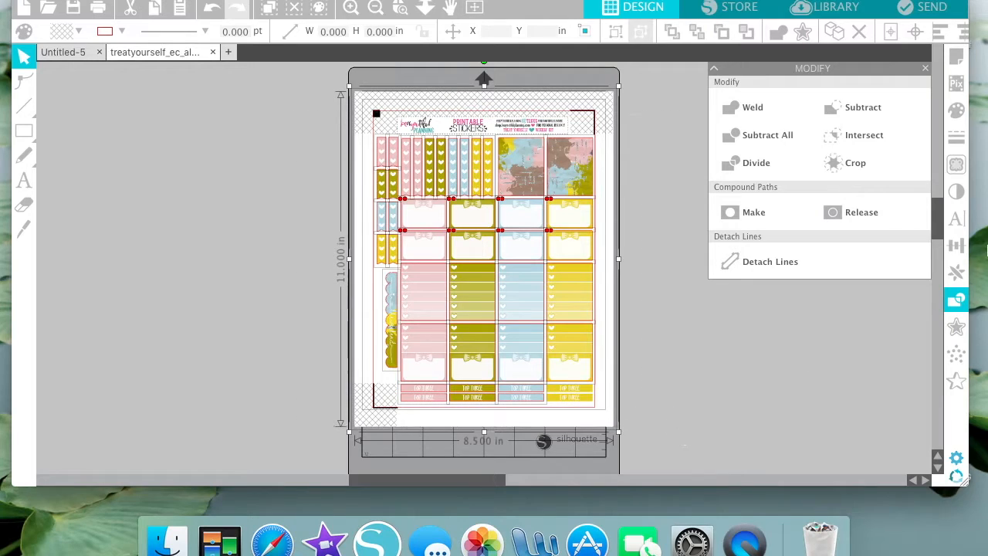
left_click(870, 165)
mouse_move(566, 179)
left_mouse_down()
mouse_move(620, 169)
mouse_move(571, 170)
mouse_move(572, 179)
left_mouse_up()
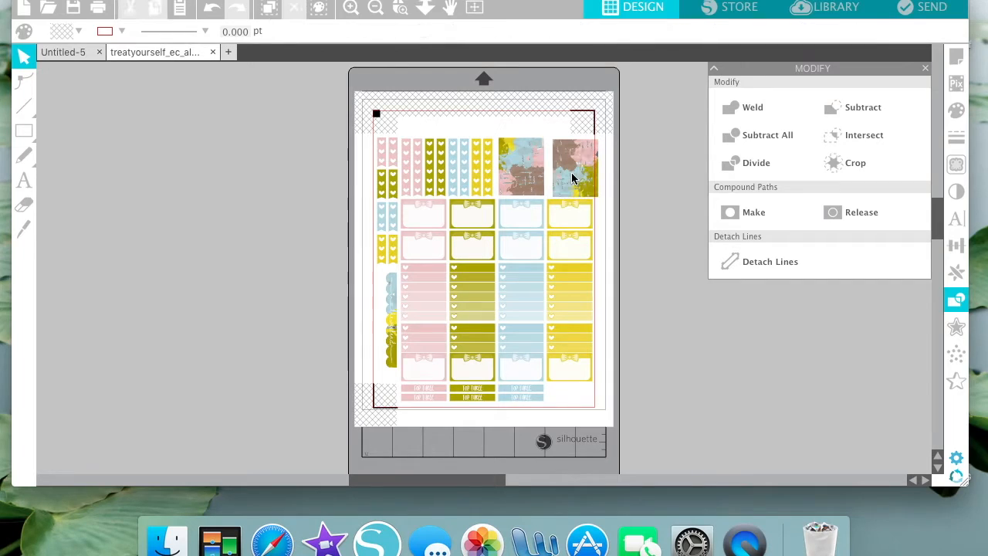
left_click(210, 10)
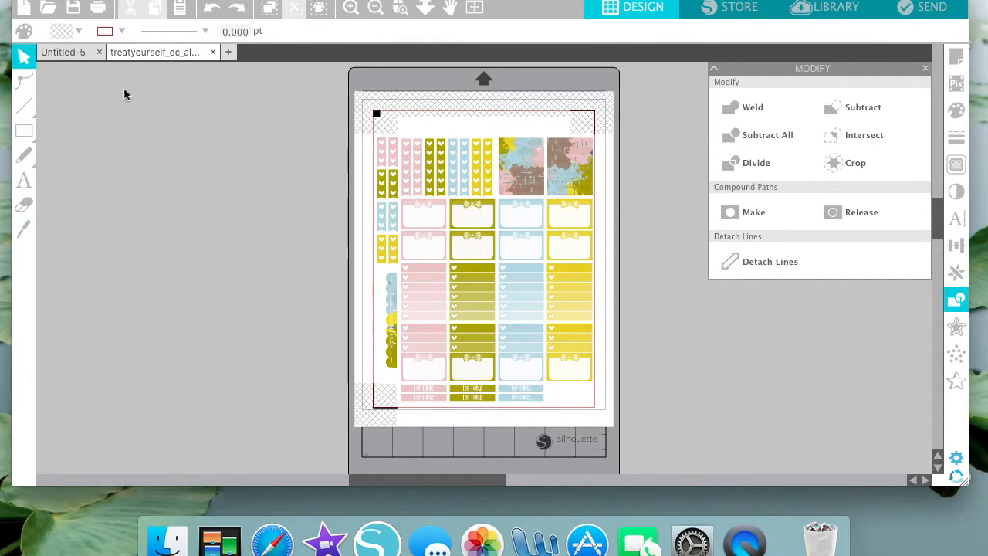
Open treatyourself_ec_deco.studio3 from the treatyourself_cutfiles folder.
left_click(49, 11)
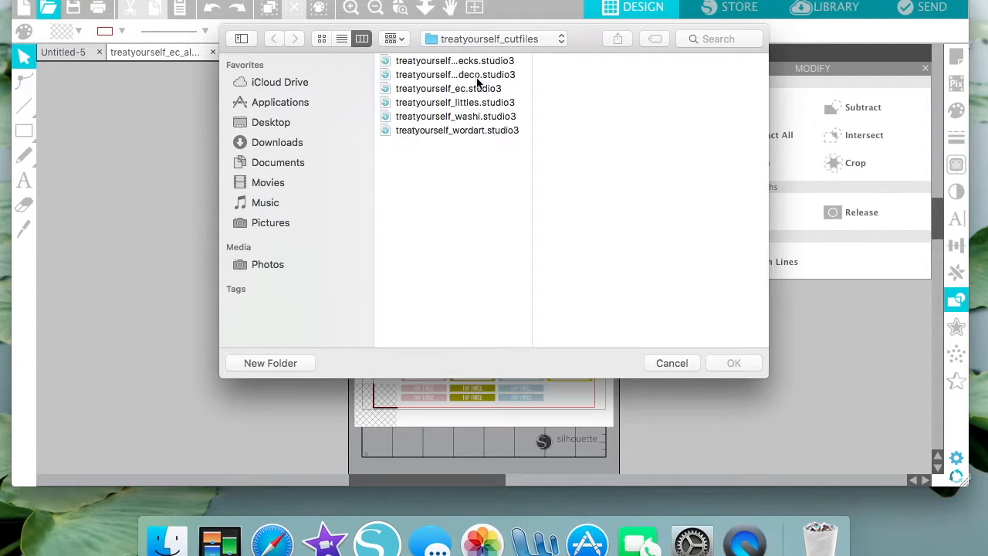
left_click(477, 77)
double_click(477, 77)
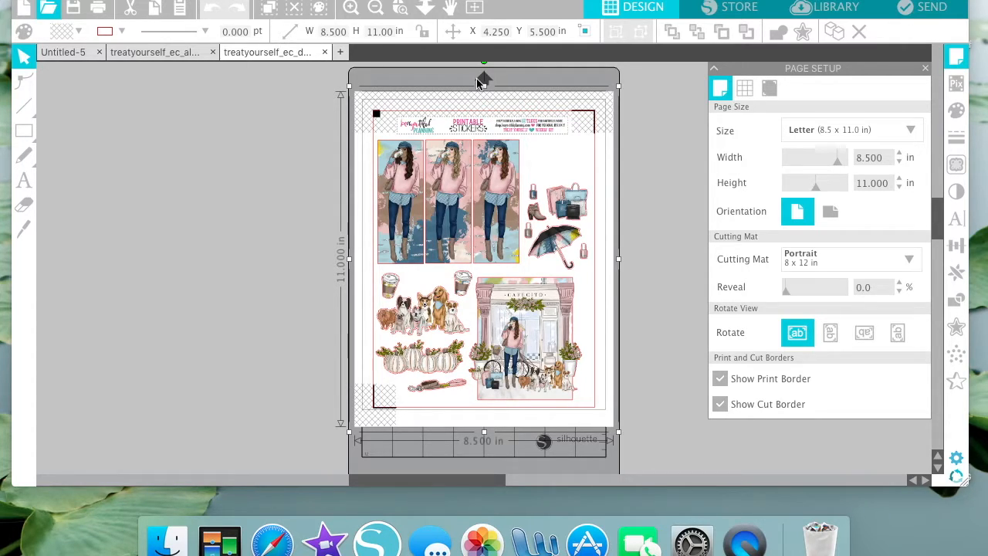
Select all artwork and cut lines on the deco sheet and crop them into individual stickers.
left_click_drag(309, 124, 677, 423)
left_click(957, 301)
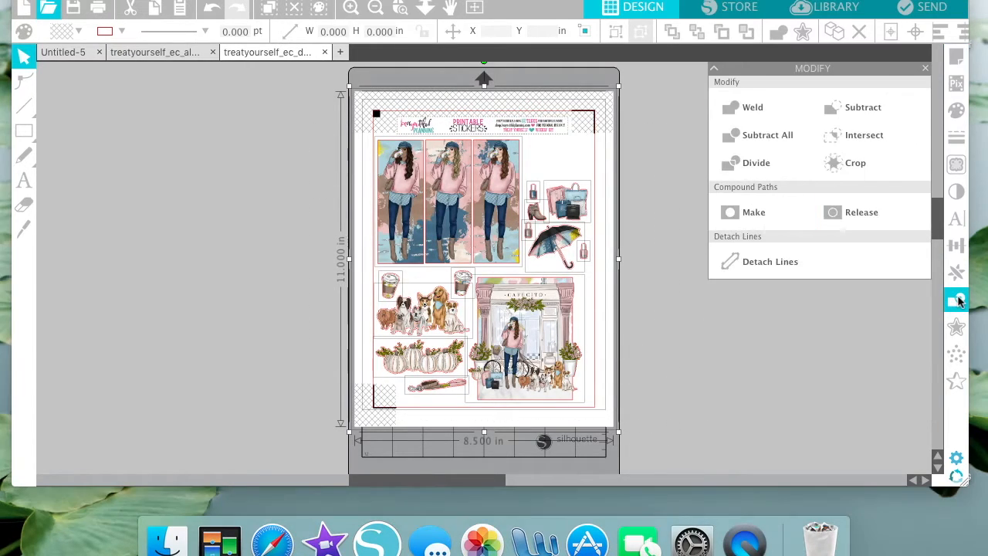
left_click(845, 163)
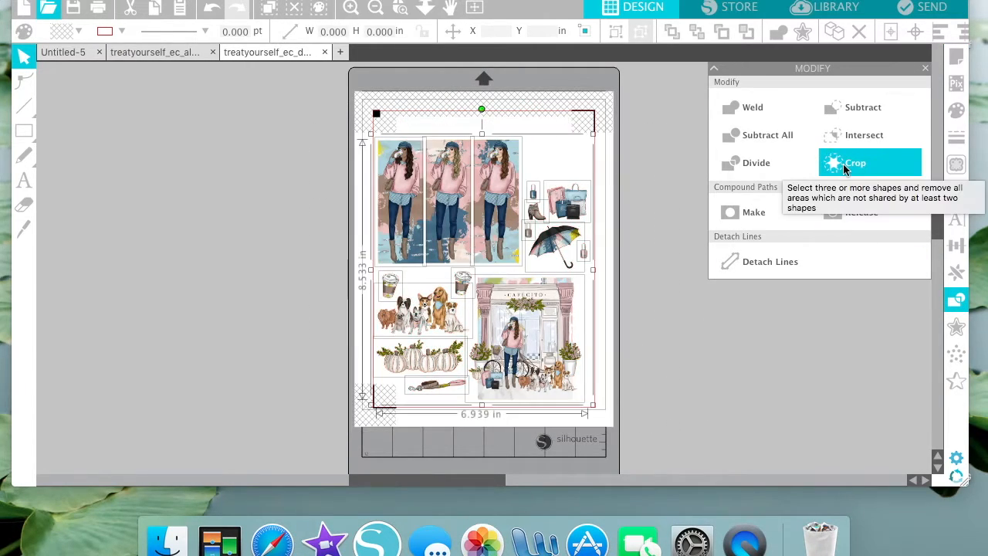
left_click(313, 281)
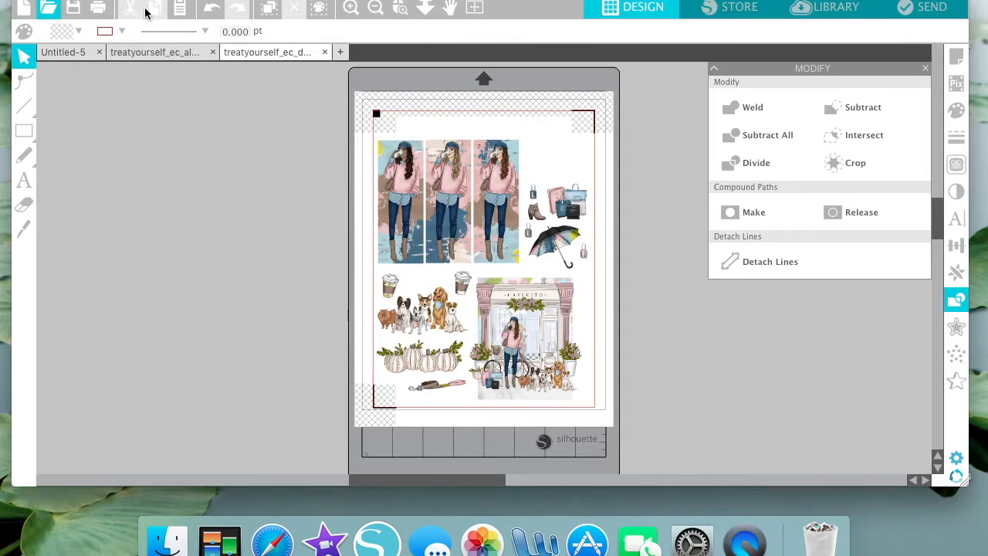
Open treatyourself_ec.studio3 from the treatyourself_cutfiles folder.
left_click(48, 11)
left_click(450, 90)
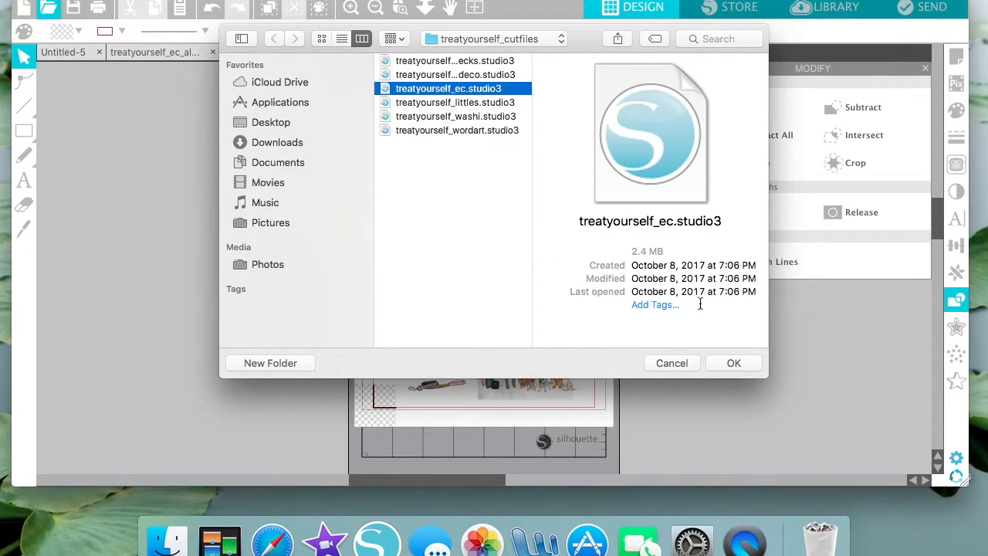
left_click(734, 362)
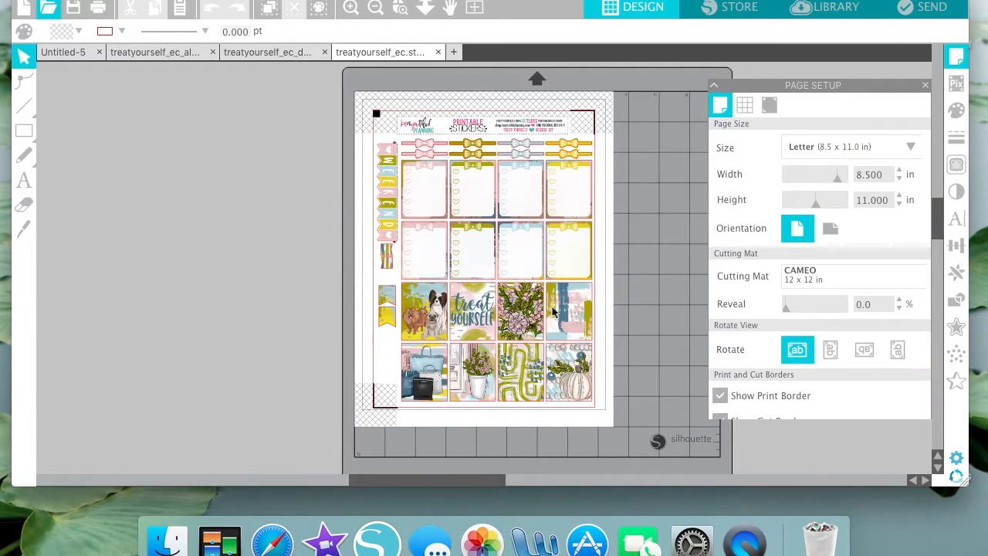
Crop the entire treatyourself_ec sheet along its cut lines and select the upper pink checklist sticker.
left_click(529, 276)
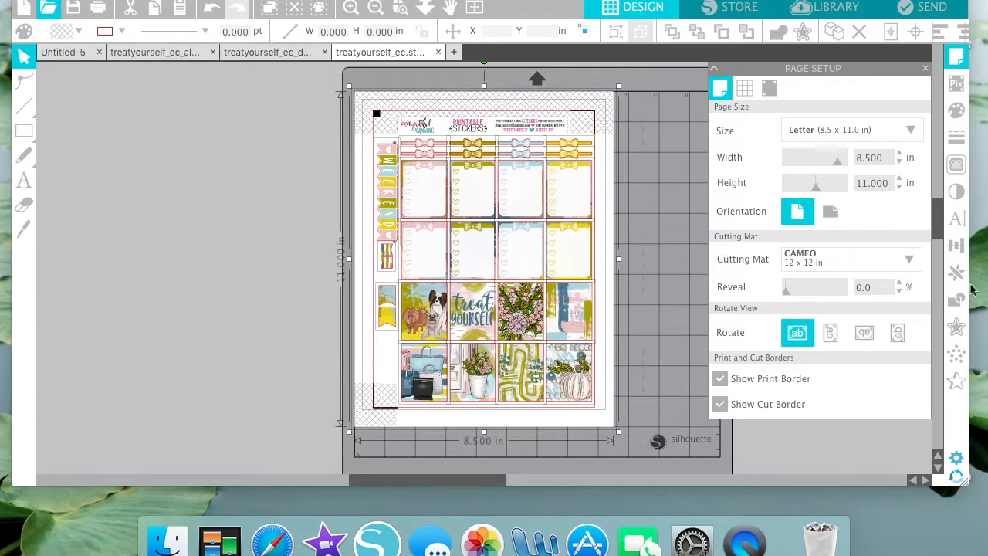
left_click(957, 300)
left_click(870, 164)
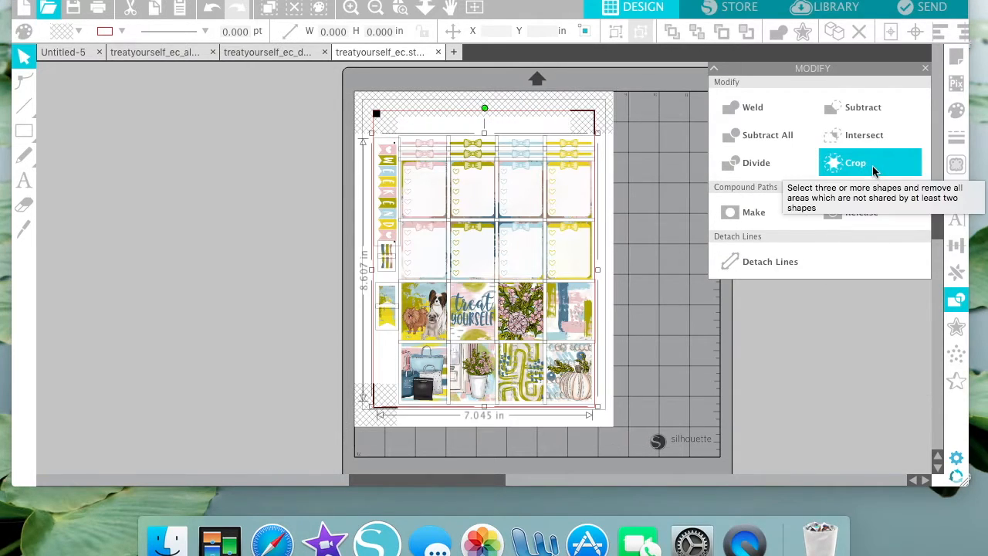
left_click(668, 292)
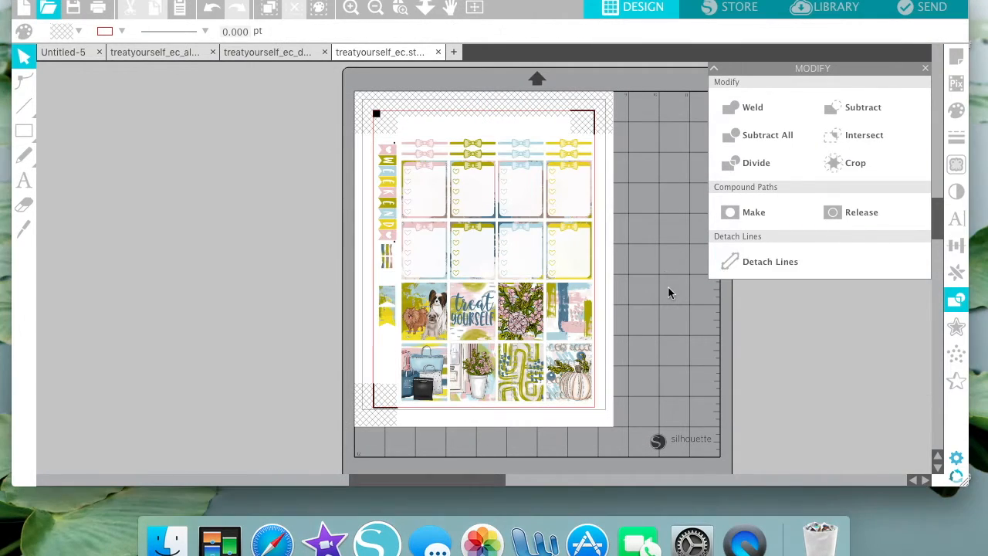
left_click(431, 196)
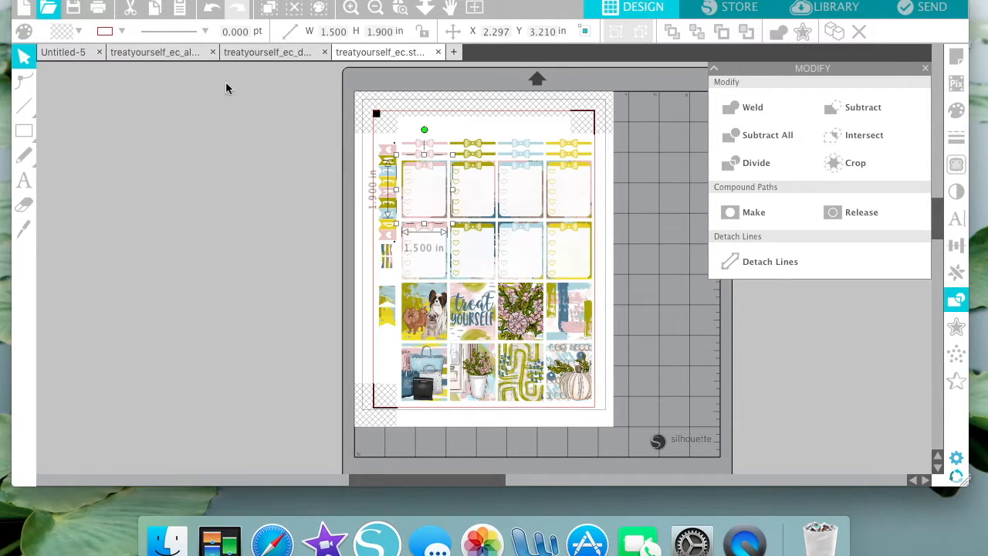
Open treatyourself_littles.studio3 from the treatyourself_cutfiles folder.
left_click(164, 56)
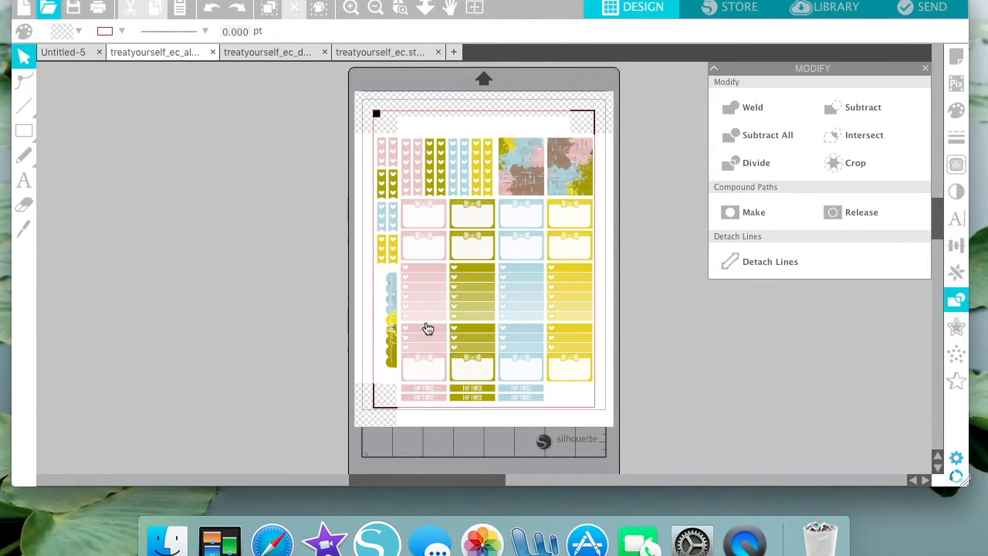
left_click(48, 8)
left_click(448, 103)
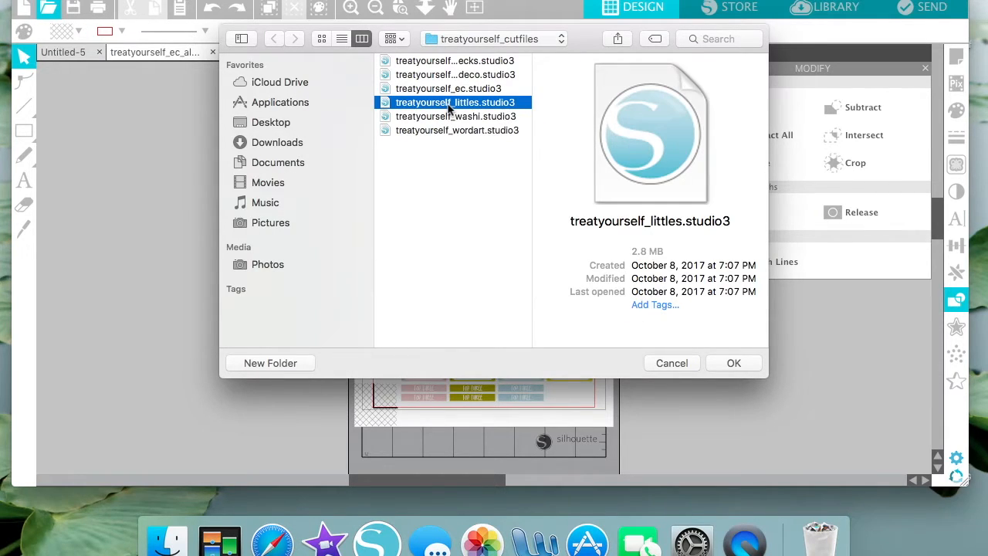
double_click(449, 105)
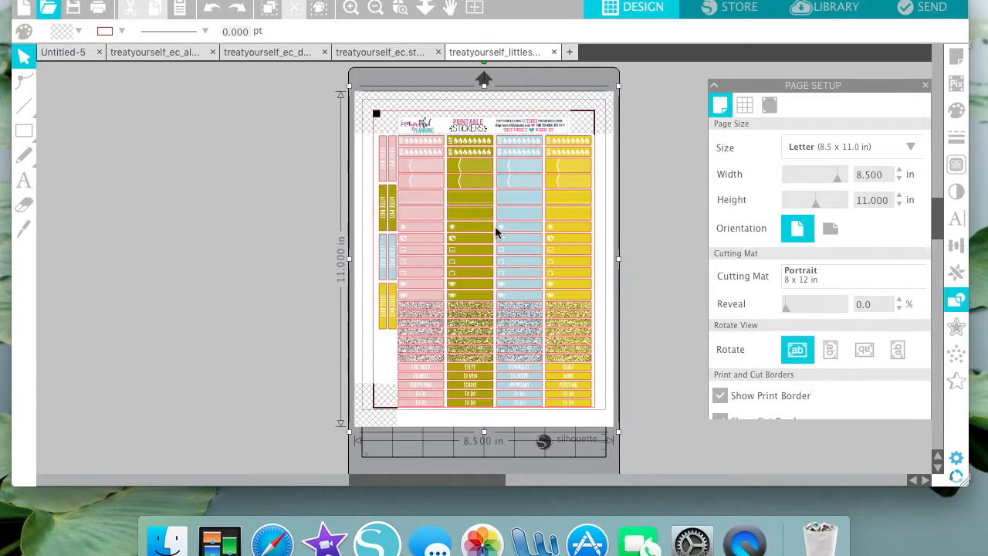
Select everything on the littles sheet and crop it along the cut lines into individual stickers.
left_click_drag(322, 100, 652, 438)
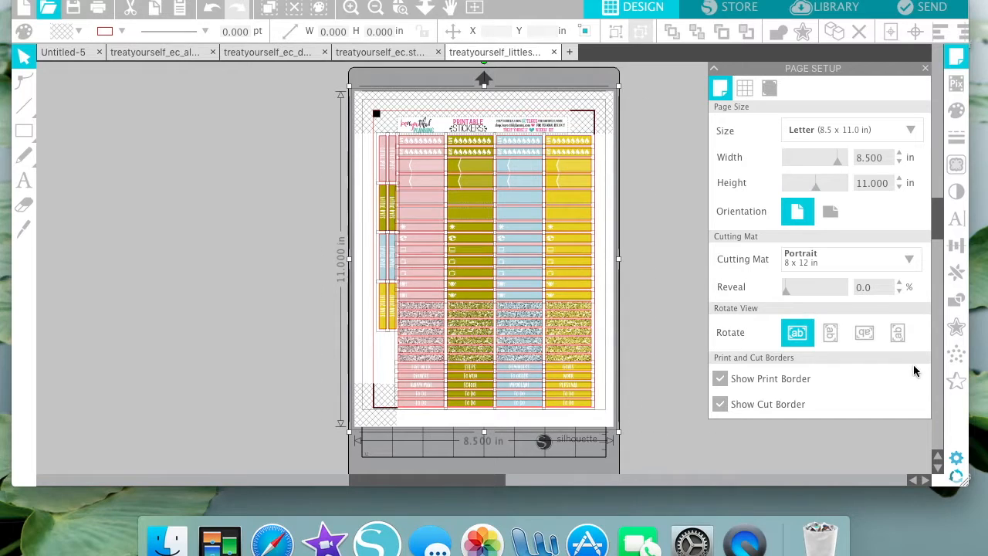
left_click(957, 298)
left_click(859, 171)
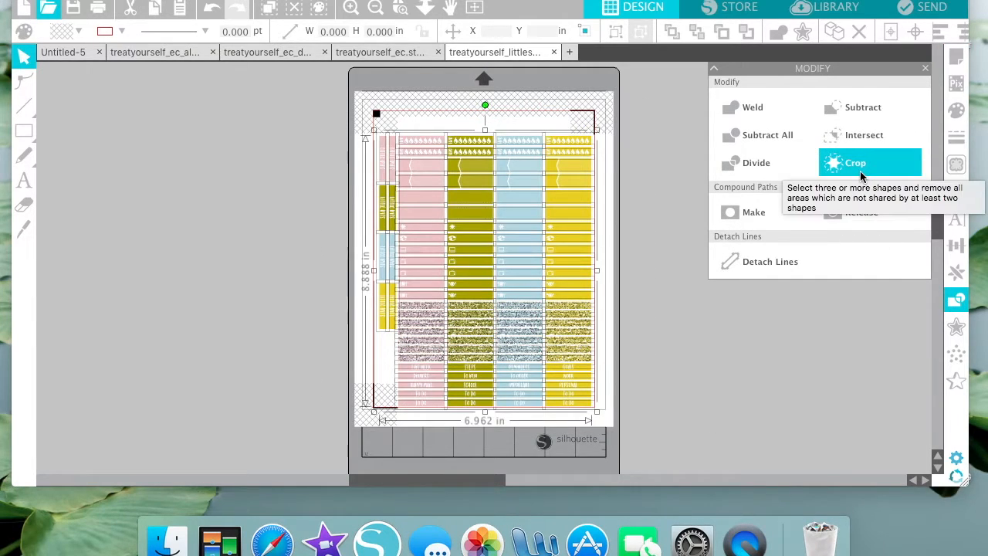
left_click(316, 333)
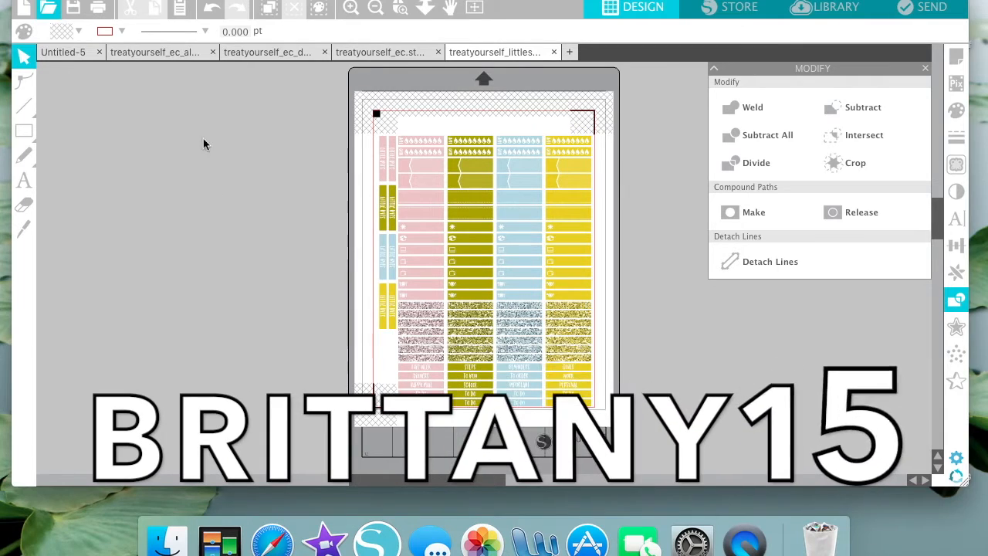
Open treatyourself_washi.studio3 from the treatyourself_cutfiles folder.
left_click(50, 11)
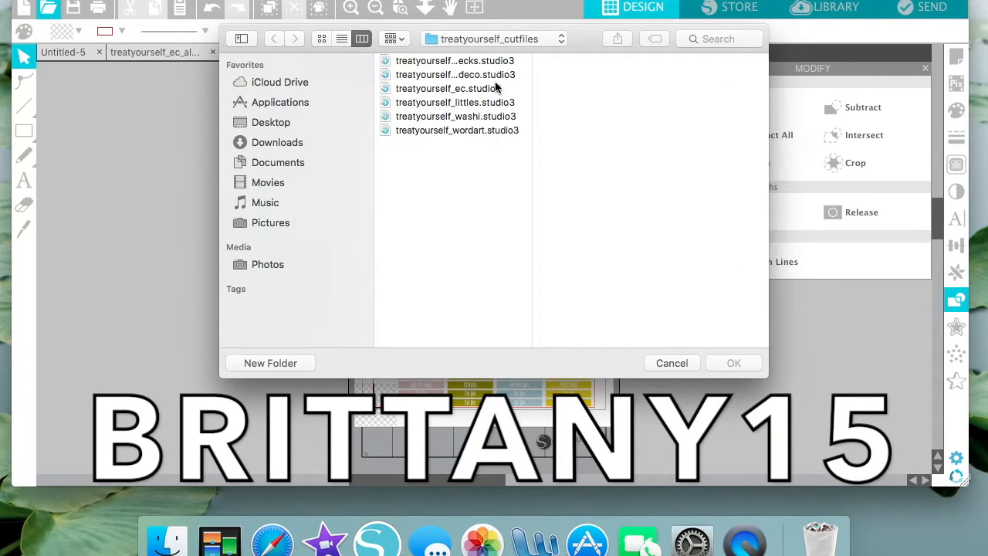
left_click(493, 117)
left_click_drag(580, 44, 554, 67)
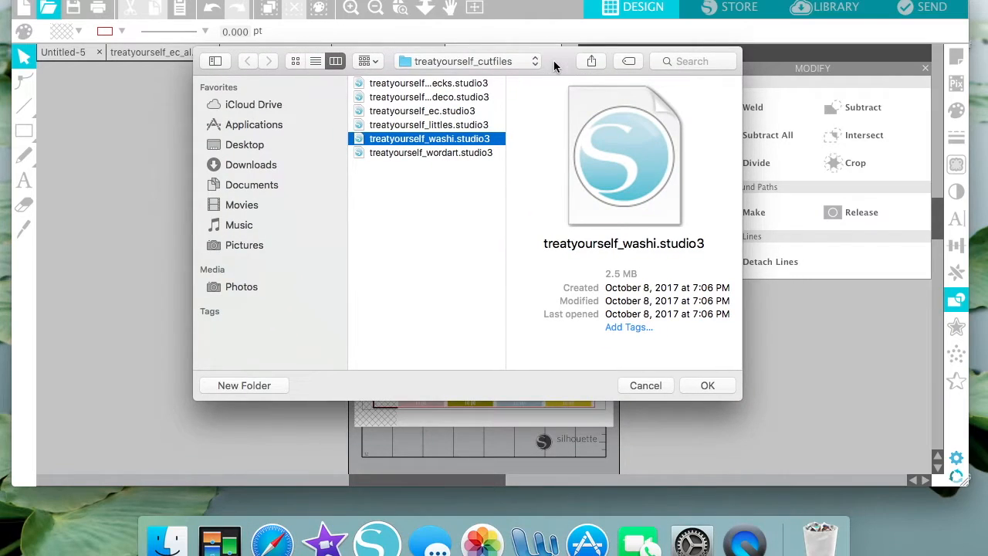
left_click(717, 390)
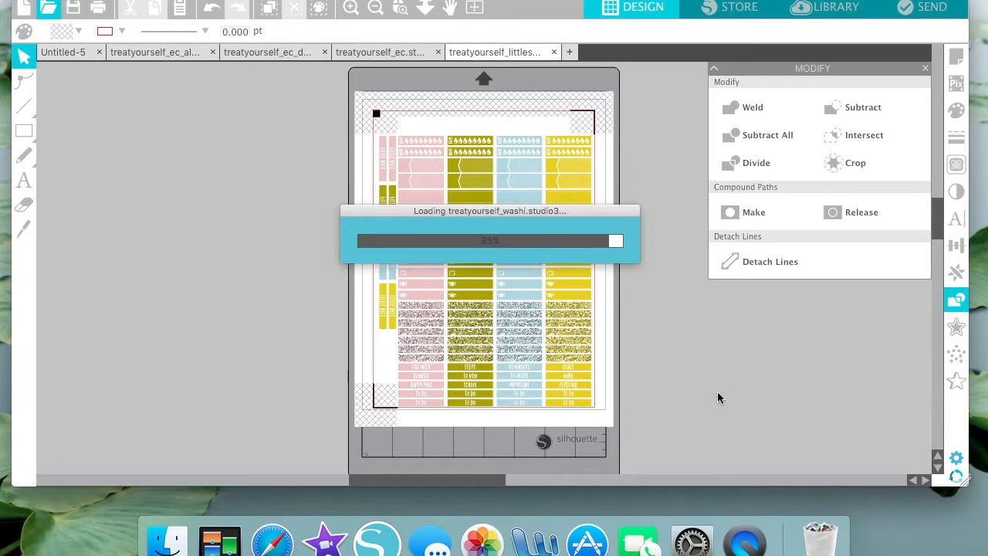
Select all artwork and cut lines on the washi sheet and crop them into individual stickers.
left_click_drag(300, 136, 629, 431)
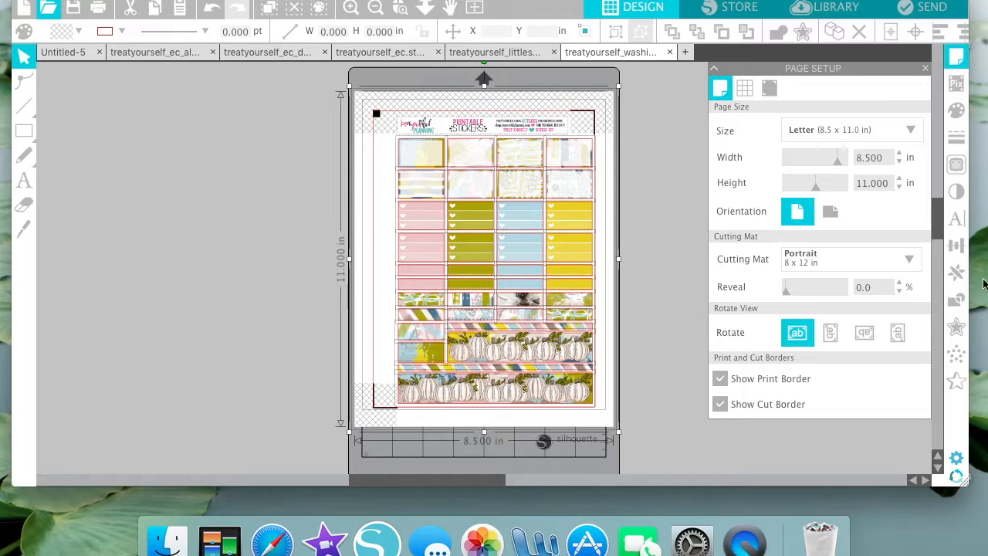
left_click(957, 300)
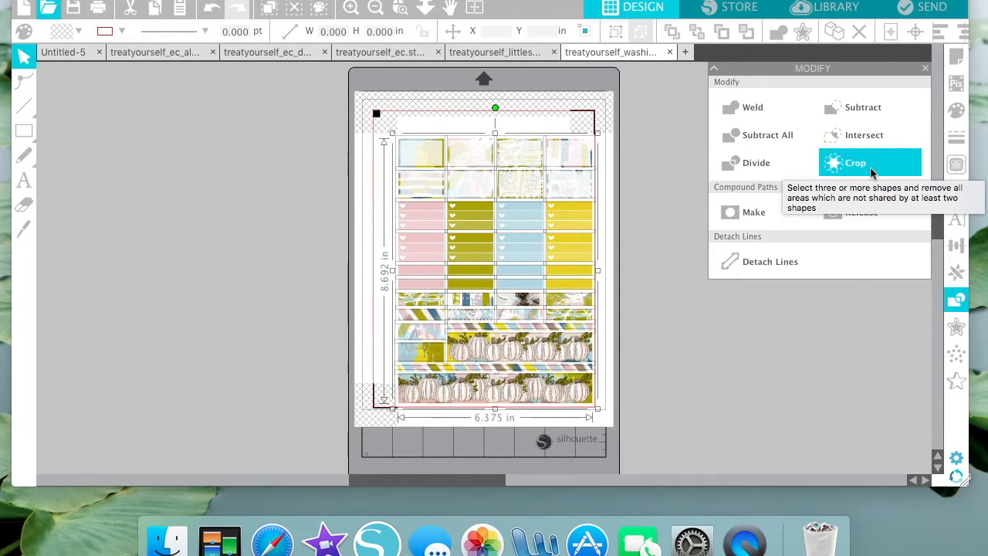
left_click(717, 353)
Open treatyourself_wordart.studio3 from the treatyourself_cutfiles folder.
left_click(48, 8)
left_click(460, 131)
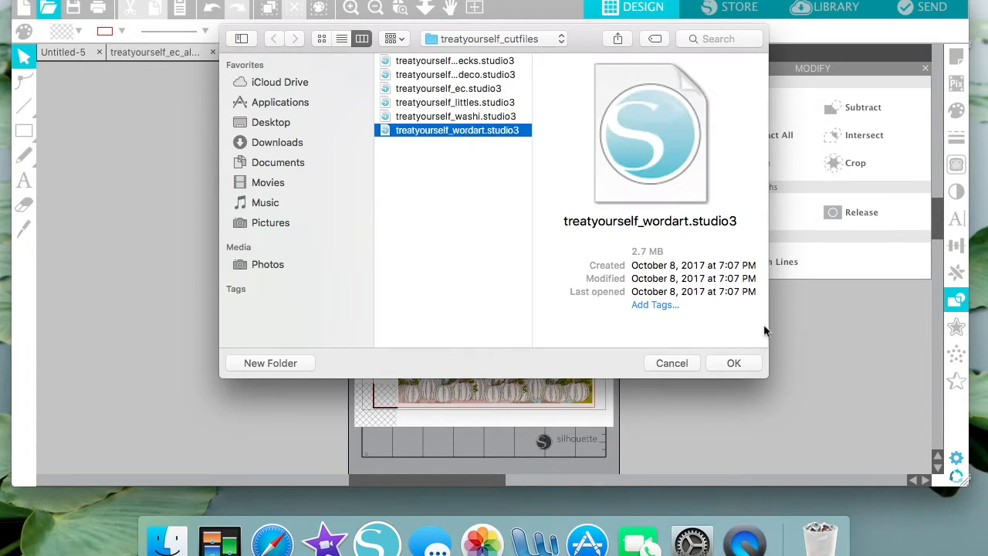
left_click(737, 369)
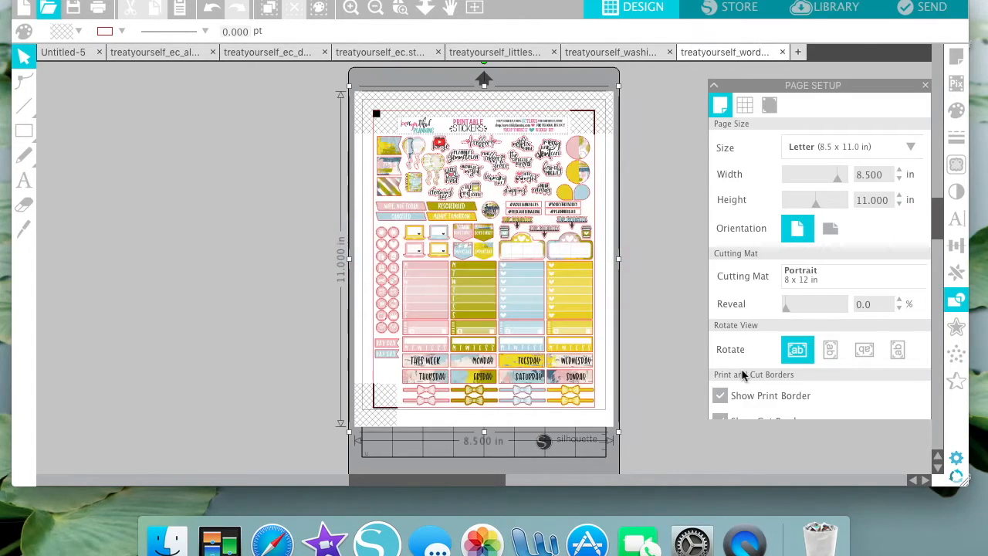
Crop the entire wordart sheet along its cut lines into individual stickers.
left_click_drag(329, 91, 646, 434)
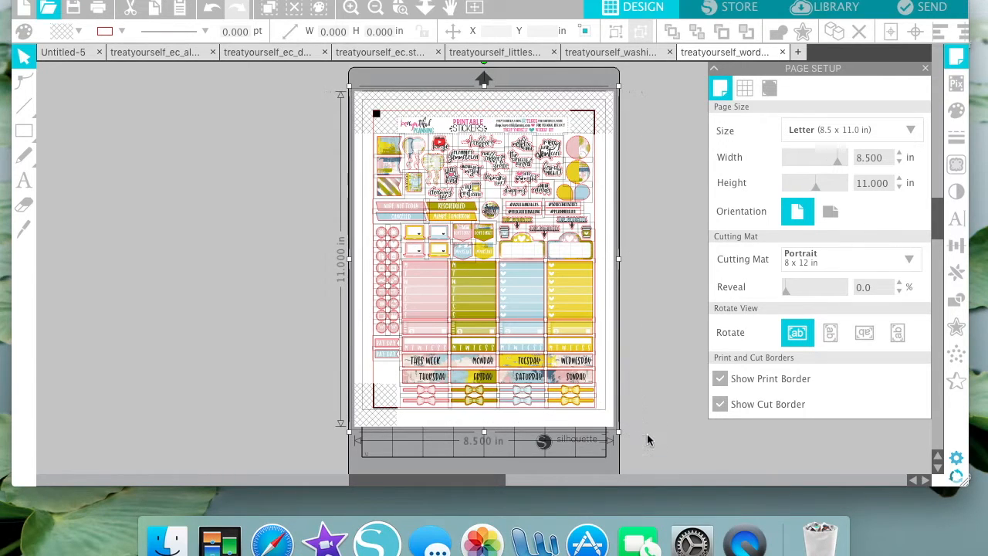
left_click(956, 300)
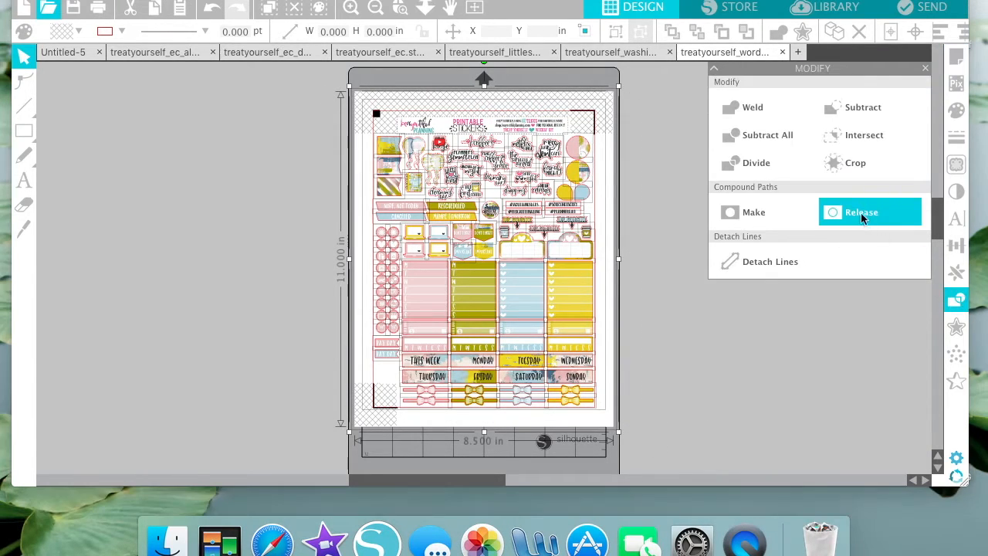
left_click(717, 341)
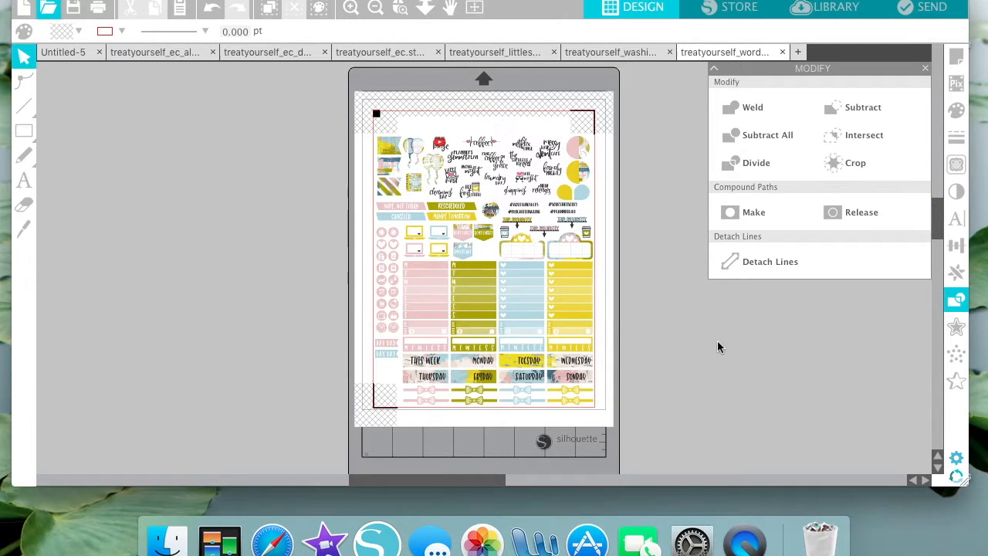
Return to the treatyourself_ec sheet and cut the two lower rows of eight picture stickers for pasting elsewhere.
left_click(613, 58)
left_click(508, 54)
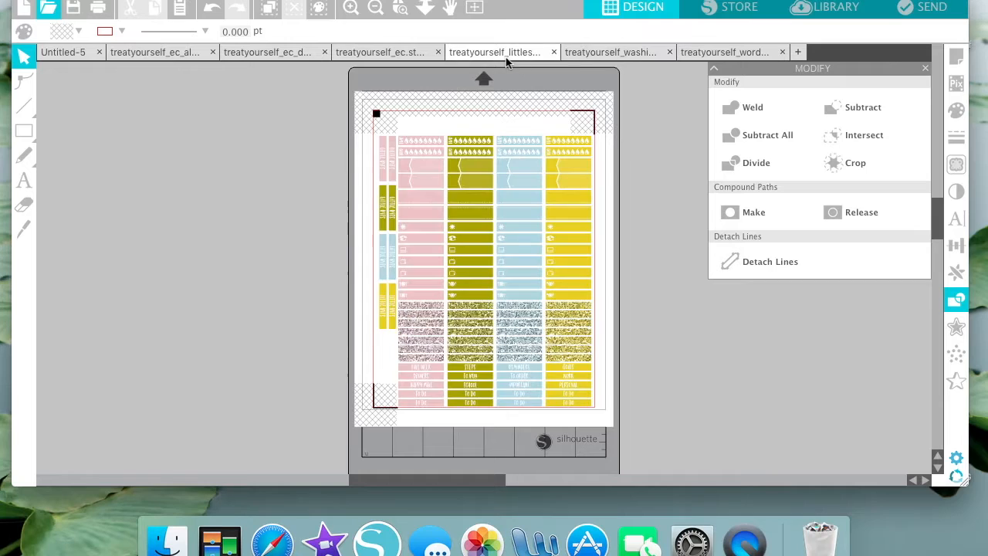
left_click(357, 54)
left_click(296, 165)
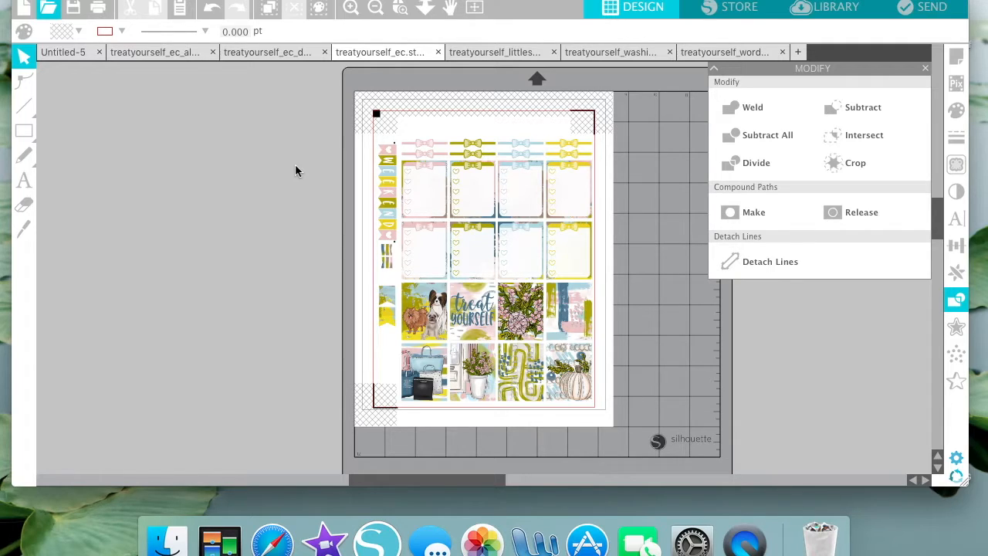
mouse_move(575, 309)
left_mouse_down()
mouse_move(606, 309)
mouse_move(580, 308)
left_mouse_up()
left_click_drag(608, 419, 421, 317)
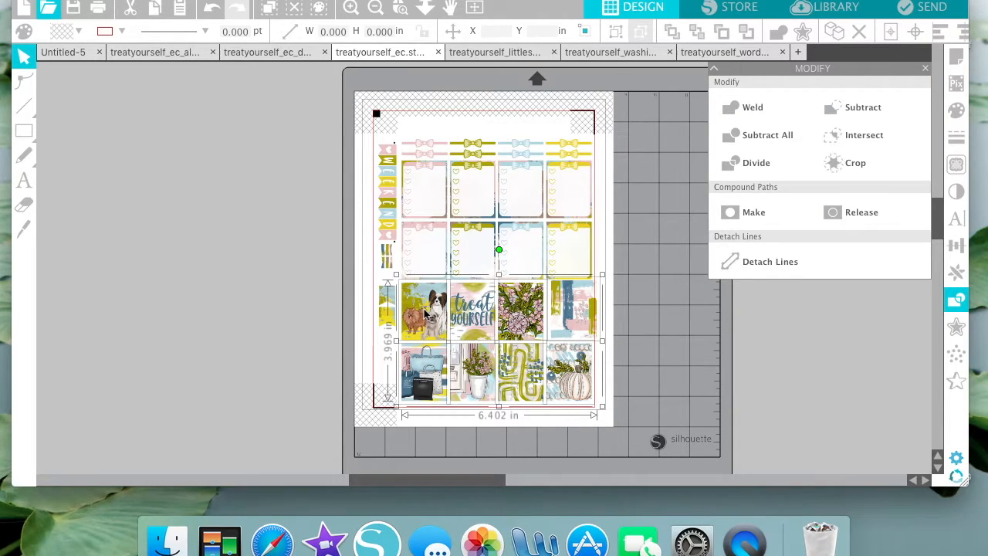
key("Delete")
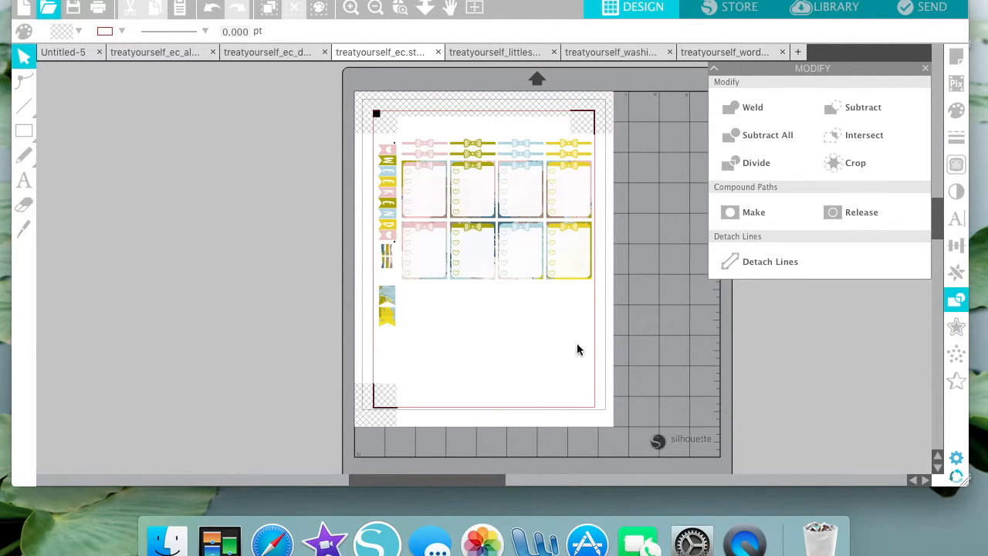
Paste the eight picture stickers onto the blank Untitled-5 page and align them with its left cut border, below the square registration mark.
left_click(73, 52)
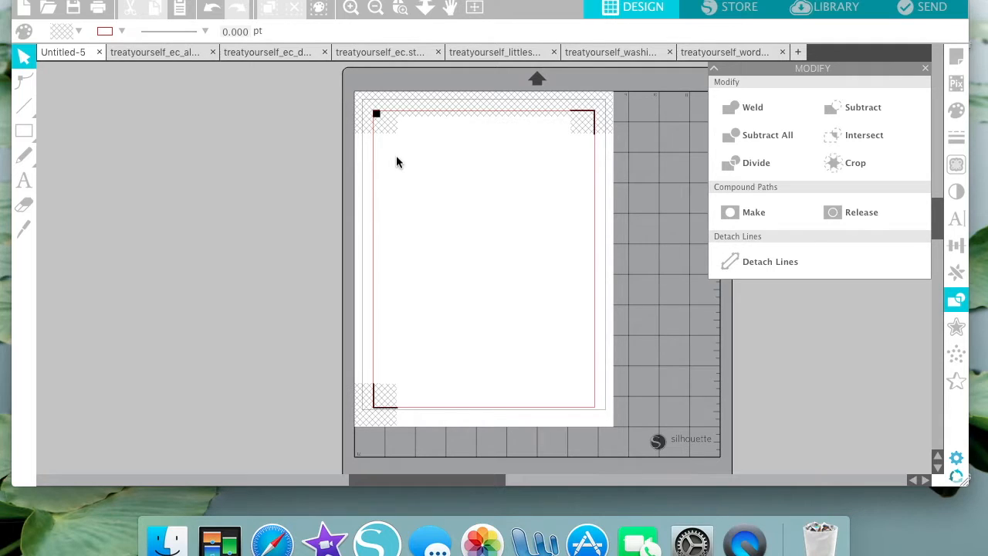
key("super+v")
left_click_drag(421, 298, 393, 153)
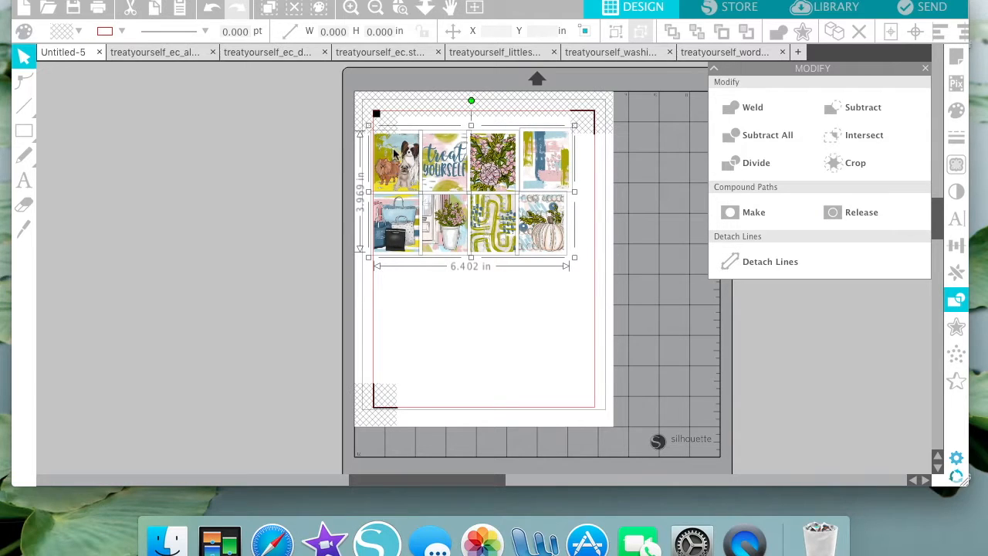
left_click(351, 7)
left_click(351, 8)
left_click(351, 8)
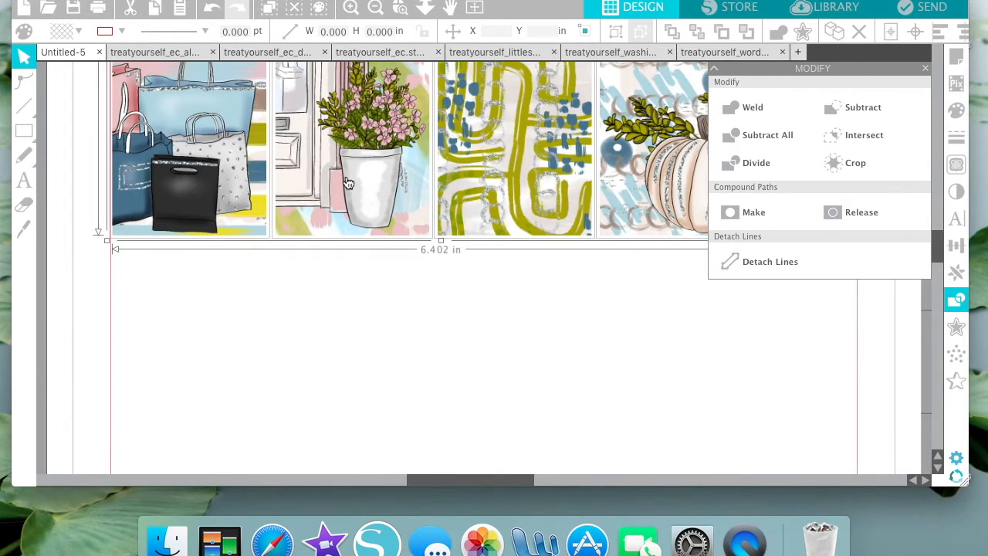
scroll(347, 175, "up", 10)
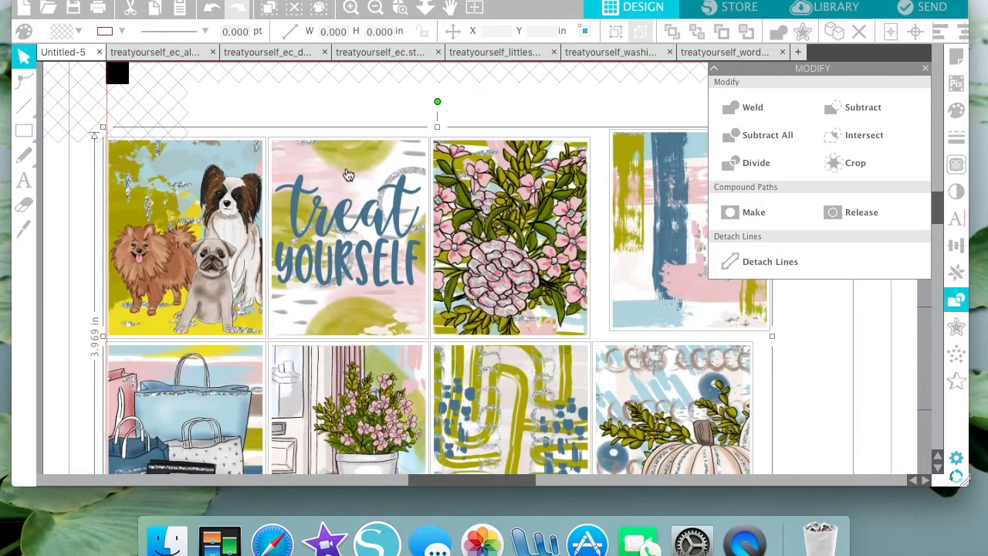
left_click_drag(152, 189, 152, 208)
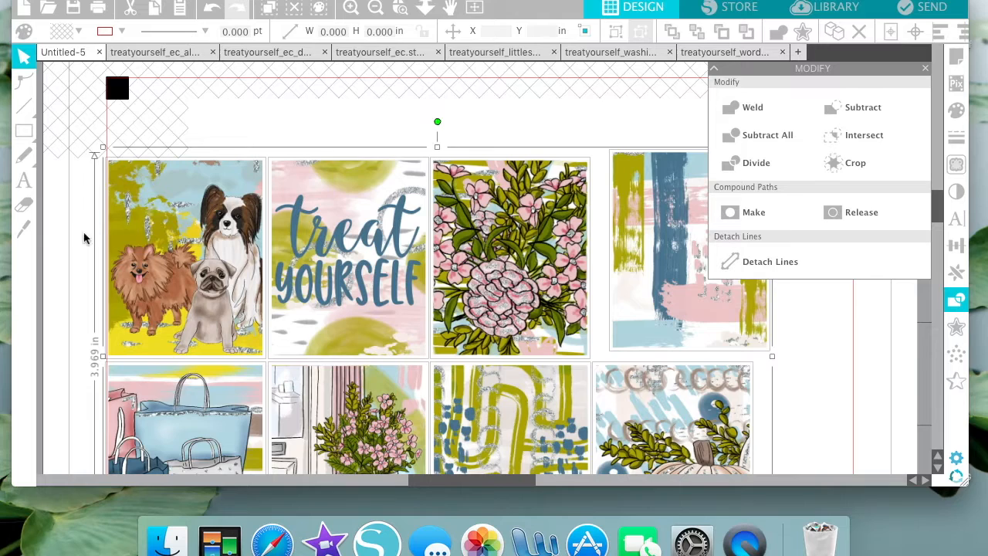
Set the line colour of the eight pasted stickers to red and deselect them.
scroll(206, 290, "down", 2)
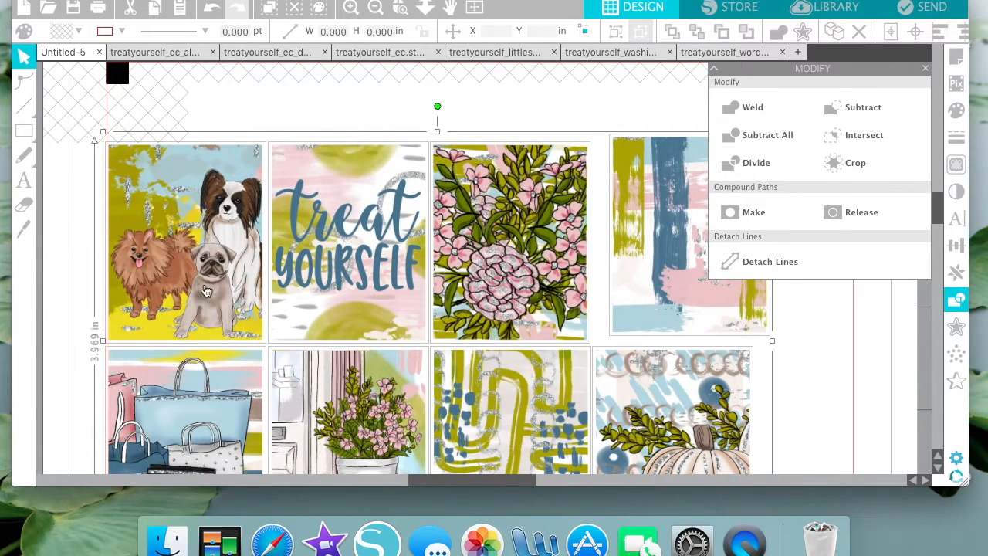
left_click(121, 32)
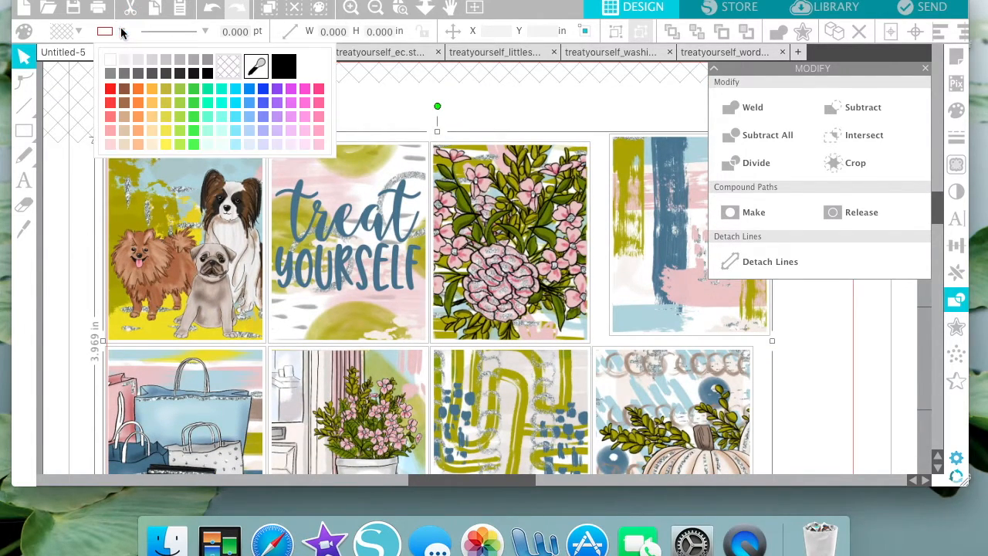
left_click(110, 93)
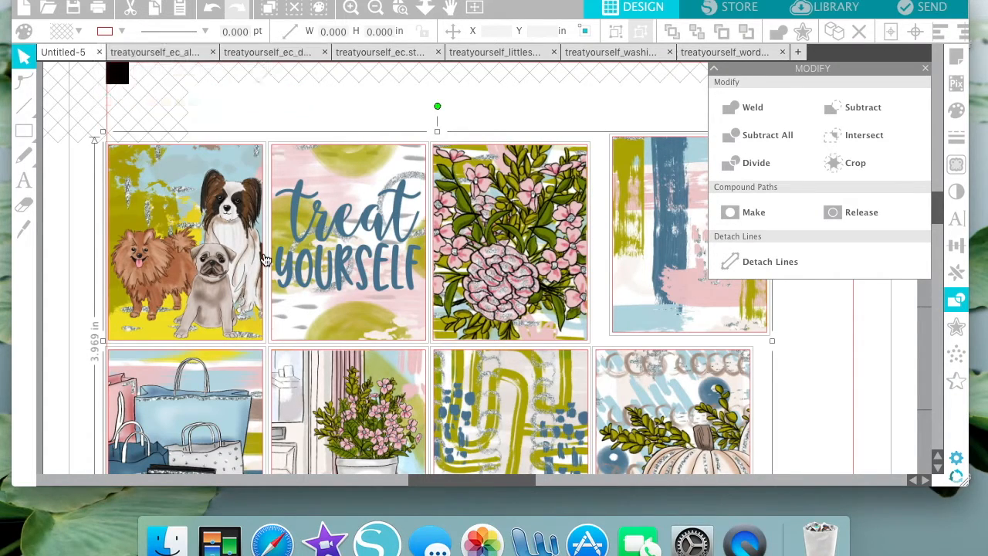
left_click(355, 111)
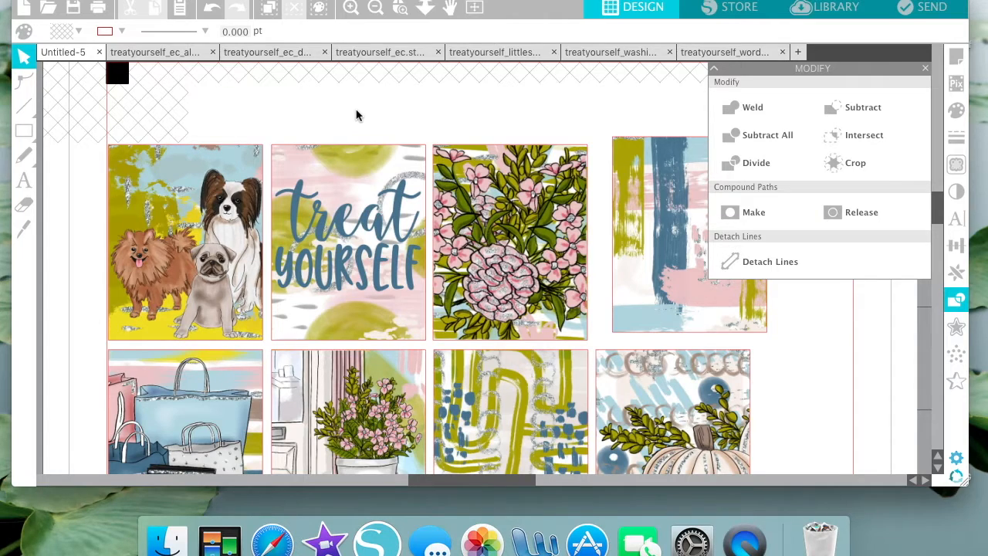
Nudge the lower row of four picture stickers up close to the upper row.
scroll(356, 115, "down", 3)
left_click_drag(809, 313, 223, 357)
key("Up")
key("Up")
key("Up")
key("Up")
key("Up")
key("Up")
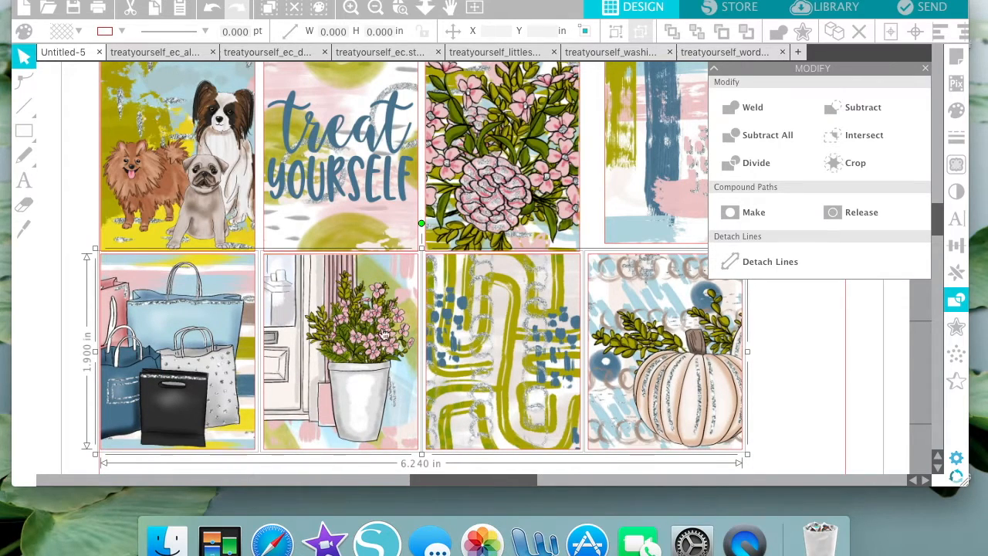
Nudge the flower pot, green pattern and pumpkin stickers left to close the gap beside the shopping bags sticker.
scroll(632, 291, "right", 2)
left_click(768, 316)
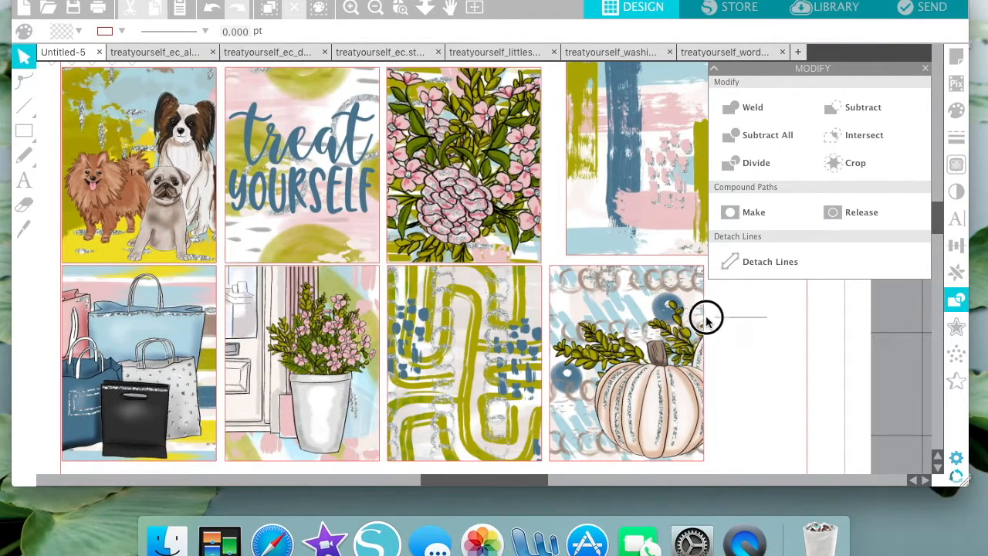
left_click(705, 315)
left_click(743, 336)
left_click_drag(754, 342, 341, 354)
key("Left")
key("Left")
key("Left")
key("Left")
key("Left")
key("Left")
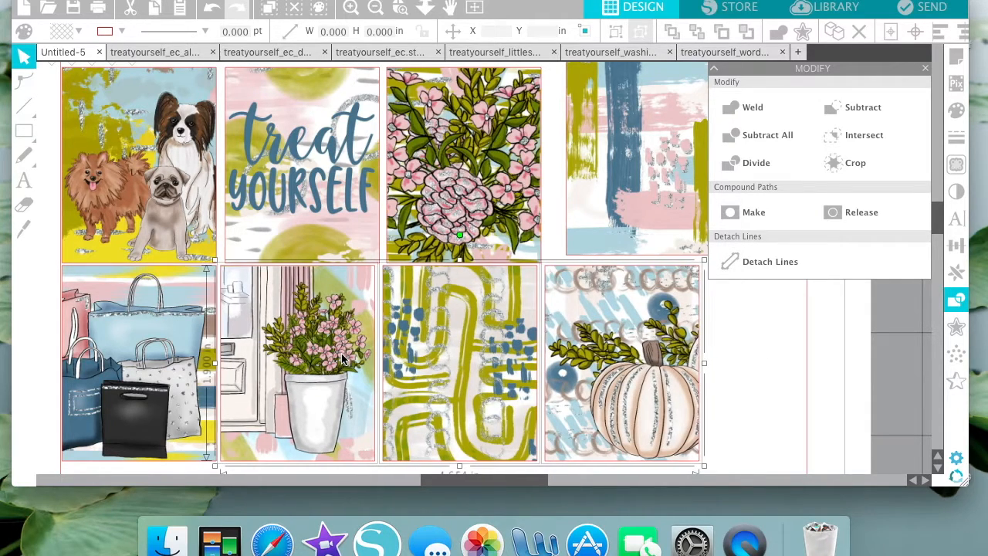
Nudge the green pattern and pumpkin stickers left, close to the flower pot sticker.
left_click_drag(764, 368, 449, 370)
key("Left")
key("Left")
key("Left")
key("Left")
key("Left")
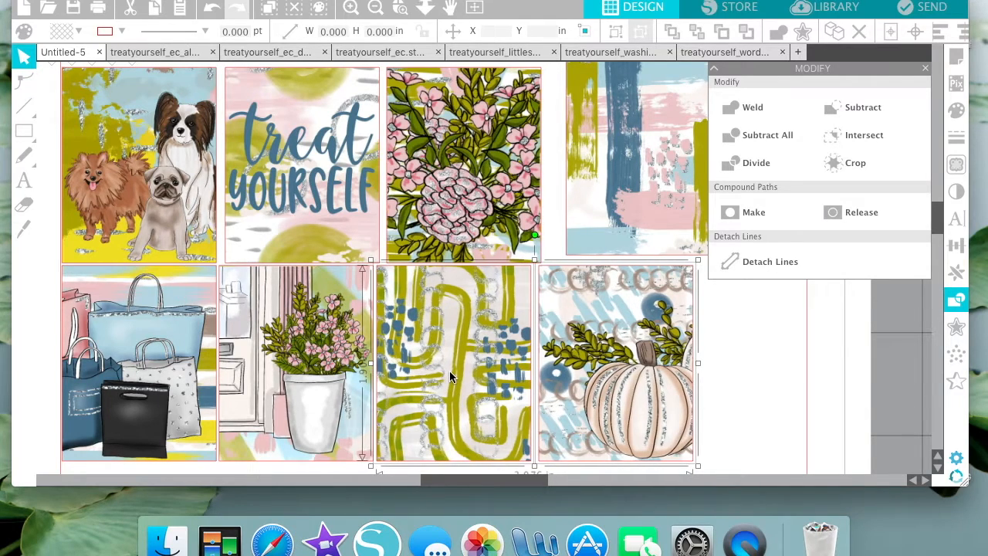
Nudge the pumpkin sticker left to X 5.945 in, right beside the green pattern sticker.
left_click(726, 374)
left_click(672, 379)
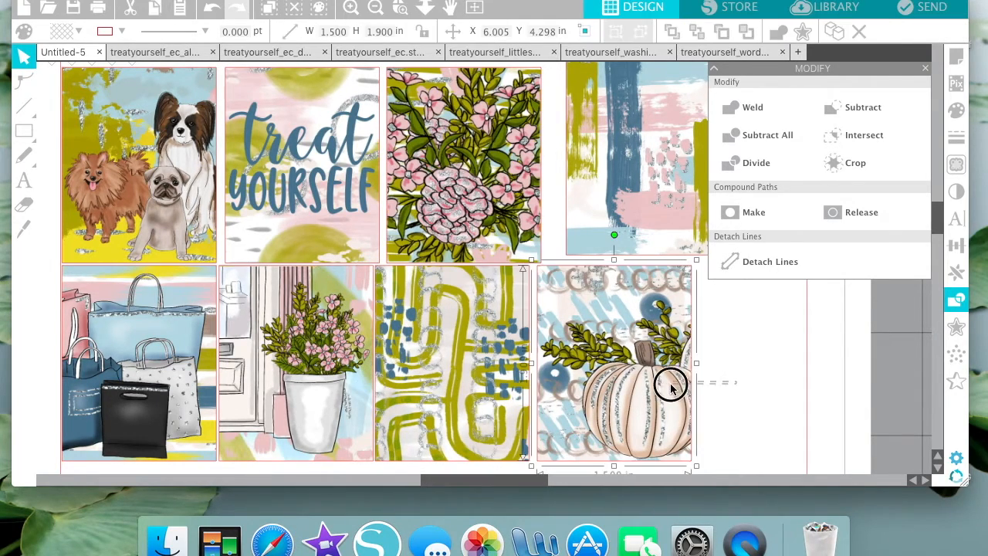
key("Left")
key("Left")
key("Left")
key("Left")
key("Left")
key("Left")
key("Left")
key("Left")
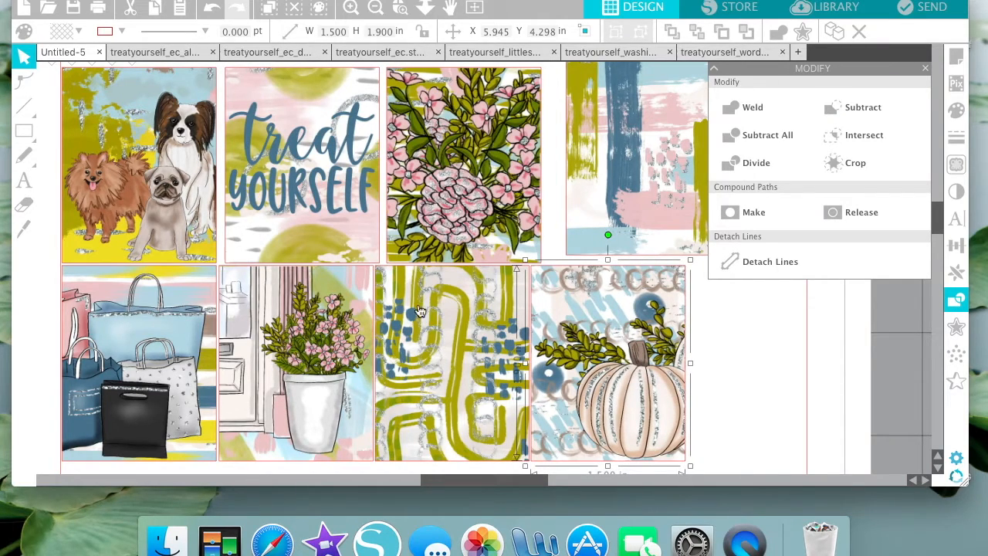
Examine the Transform options for aligning, scaling, rotating and moving objects.
scroll(500, 272, "up", 1)
scroll(500, 272, "down", 2)
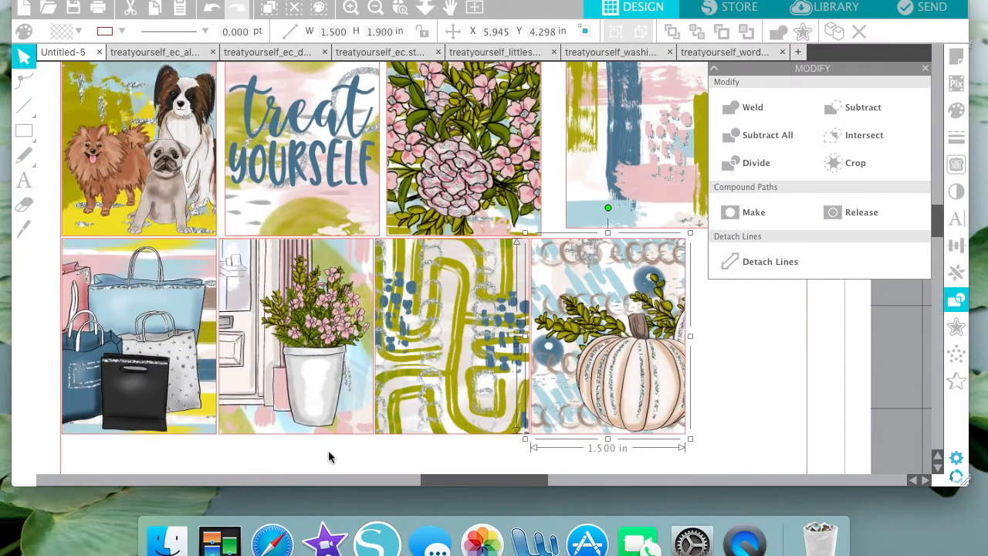
left_click(957, 245)
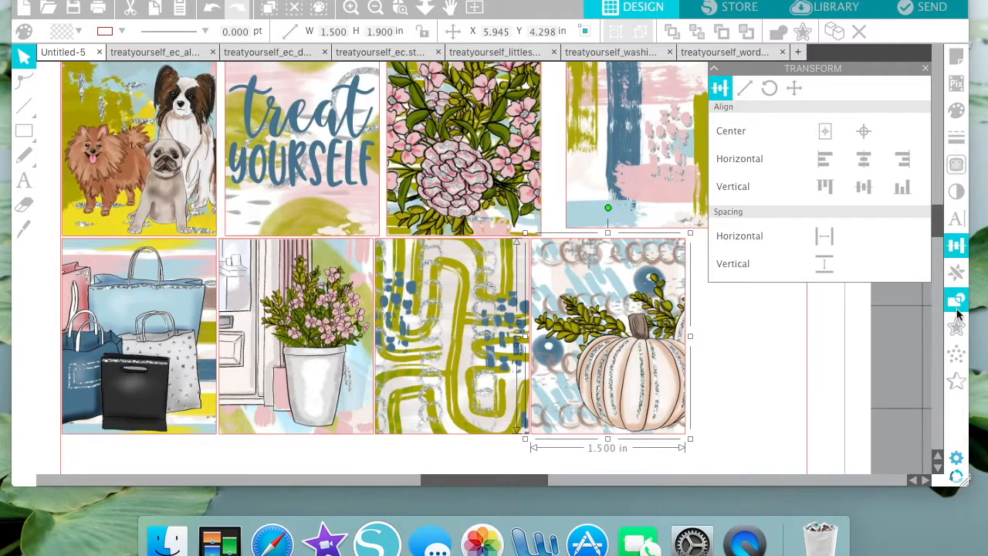
left_click(959, 246)
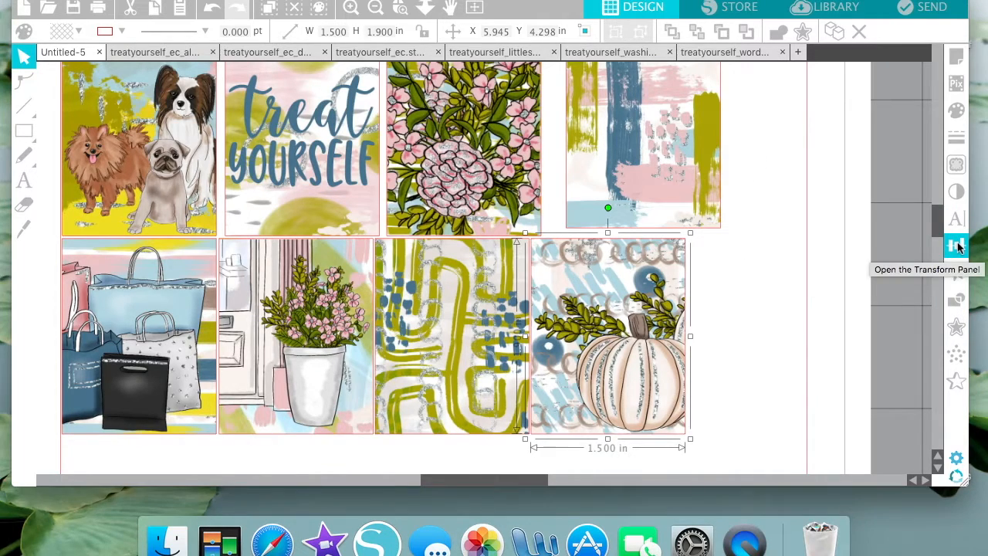
left_click(957, 246)
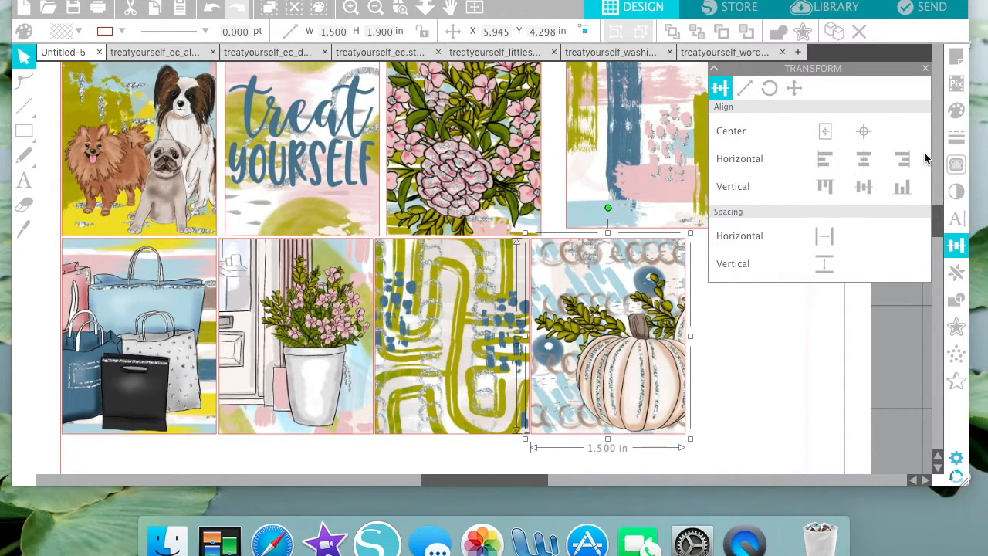
left_click(744, 85)
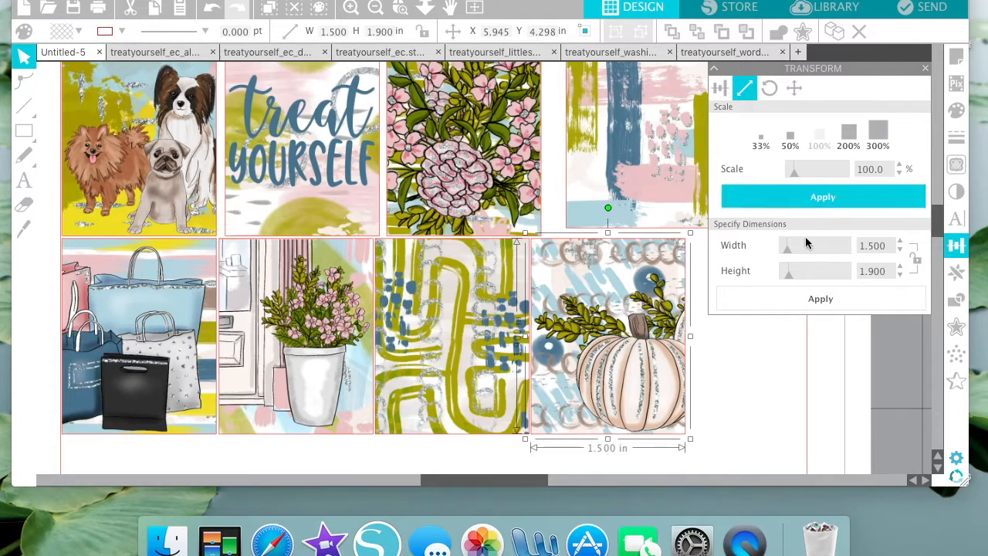
left_click(771, 87)
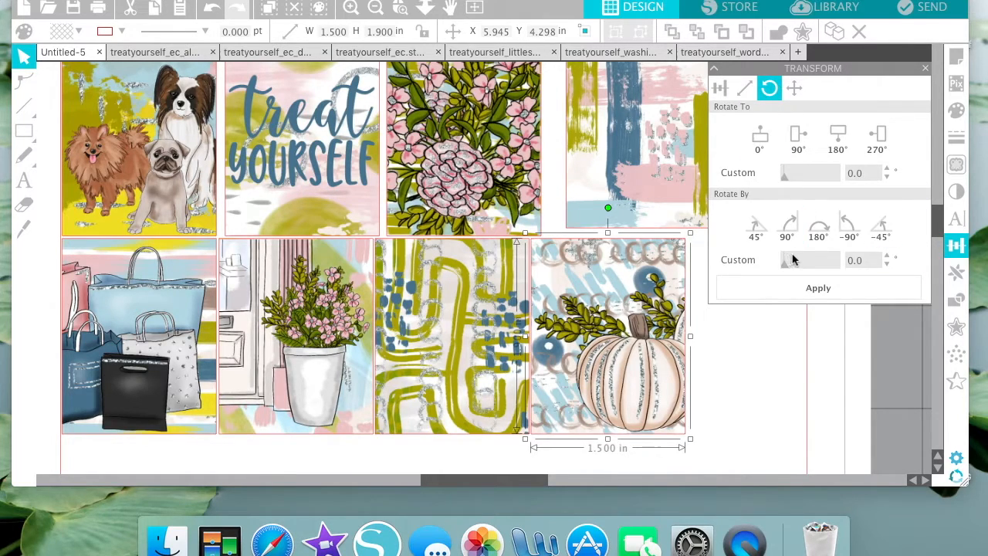
left_click(795, 88)
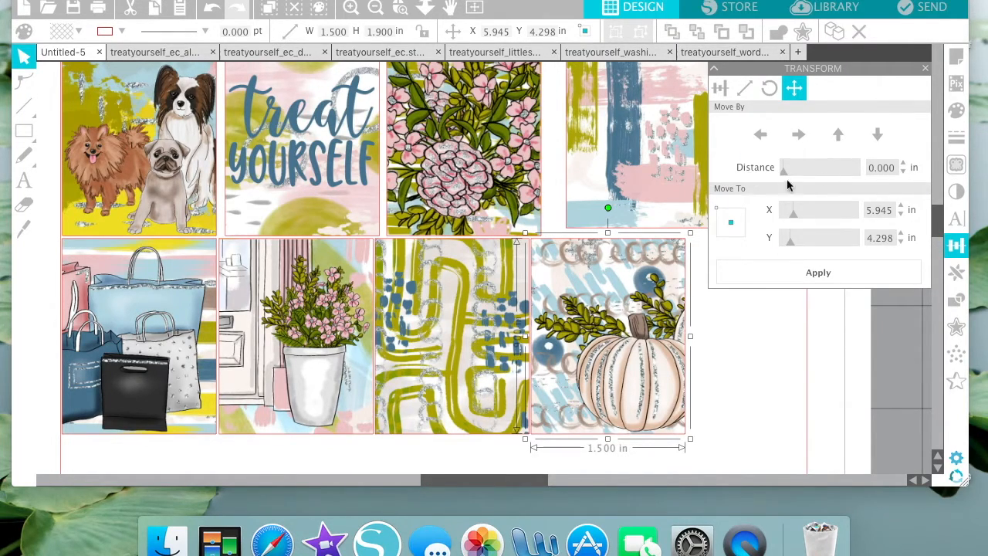
left_click(720, 89)
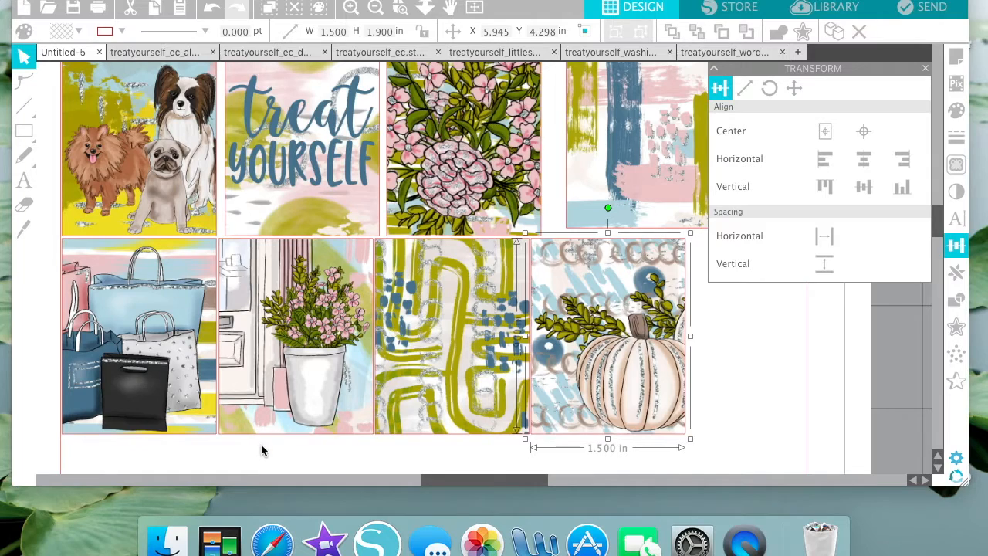
Left-align the Treat Yourself sticker with the flower pot sticker below it.
left_click(285, 347)
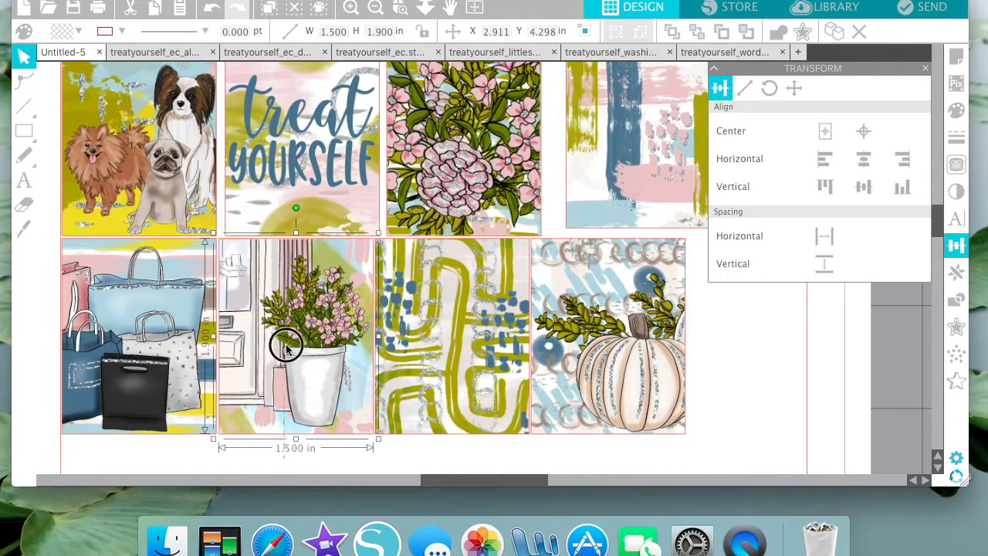
left_click(285, 223, "shift")
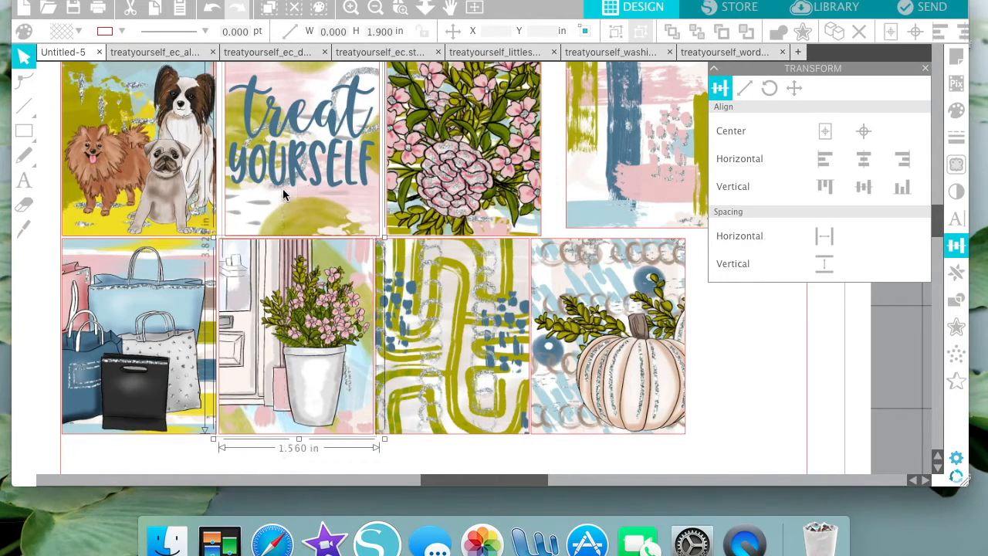
left_click(825, 161)
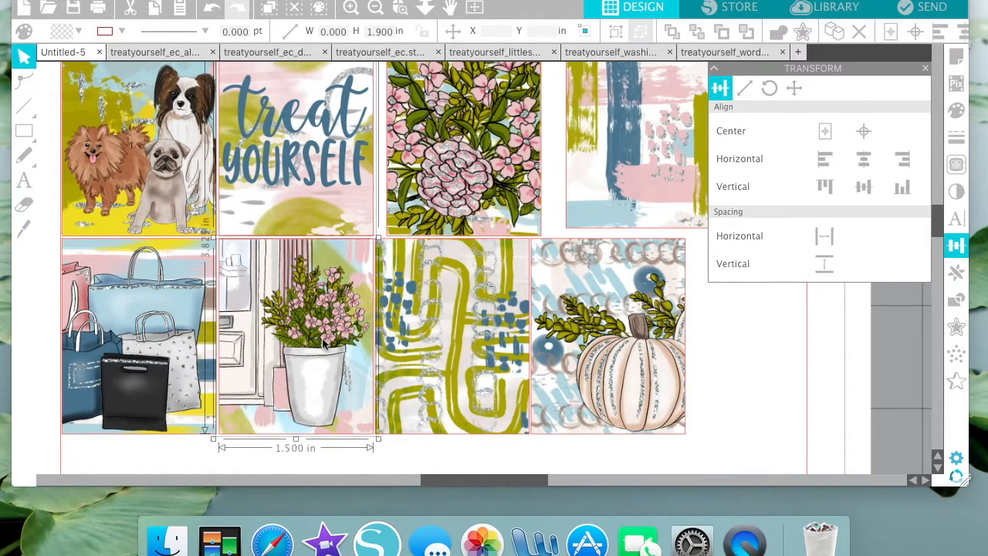
Left-align the floral sticker with the green pattern sticker, and the brush-stroke sticker with the pumpkin sticker.
left_click(468, 347)
left_click(438, 173, "shift")
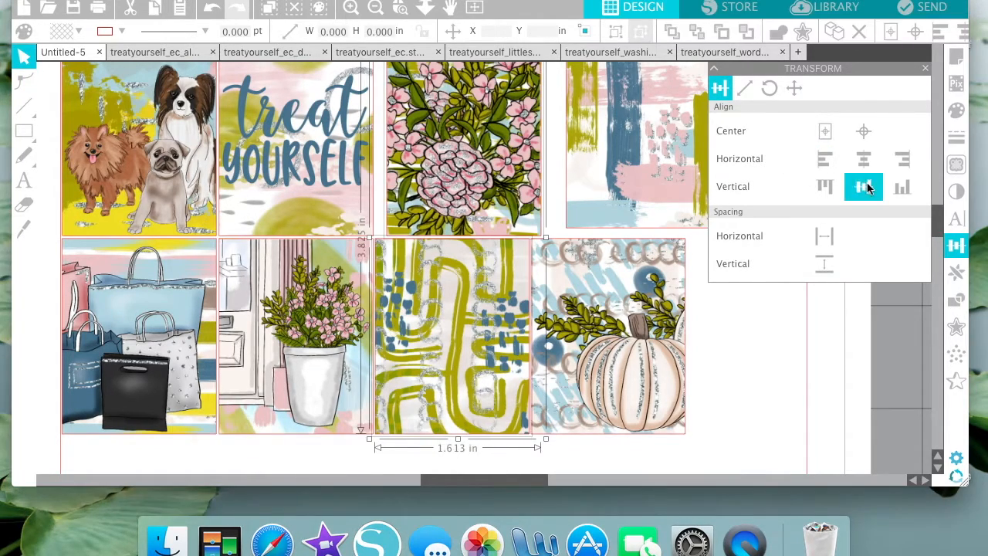
left_click(830, 162)
left_click(600, 189, "shift")
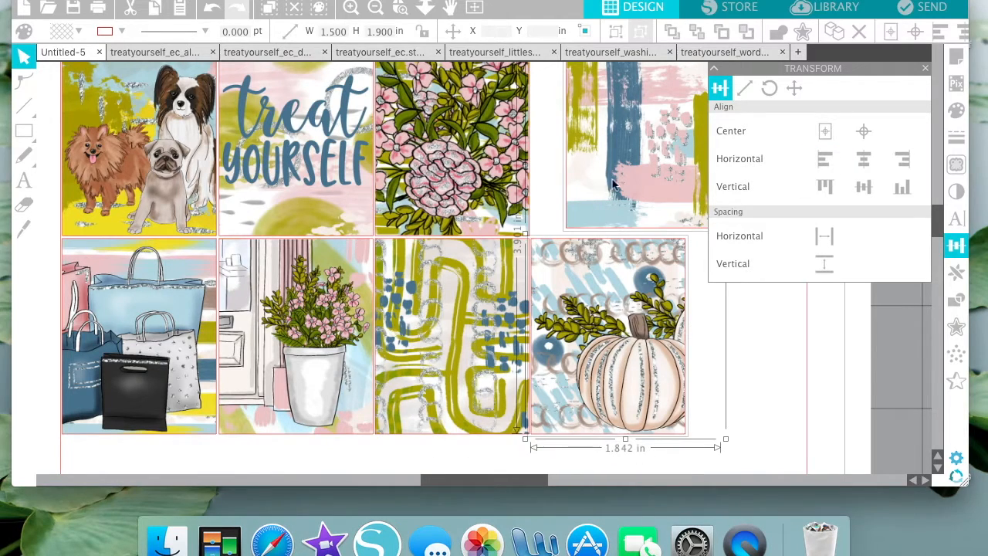
left_click(824, 159)
Align the bottom edges of the four picture stickers in the upper row.
scroll(723, 338, "up", 5)
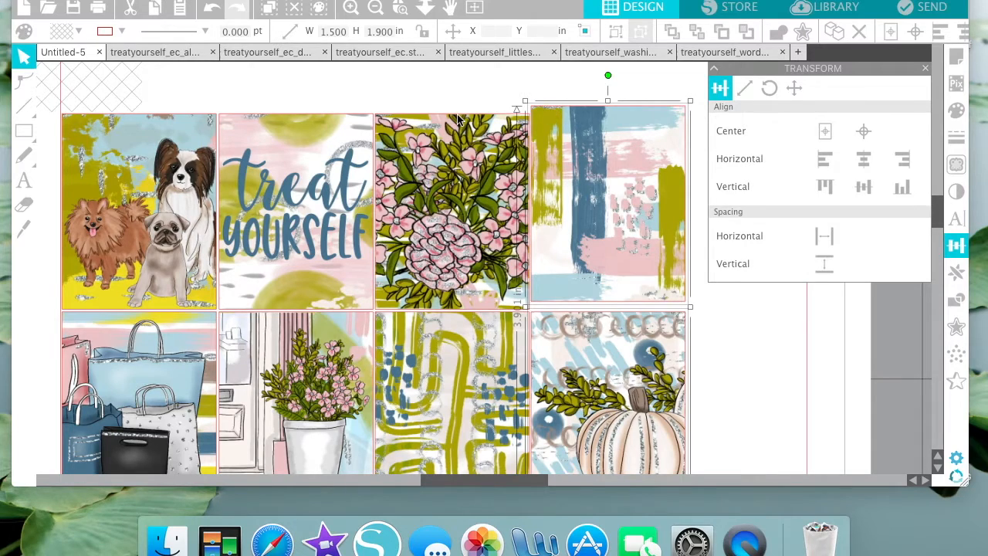
left_click_drag(49, 178, 571, 186)
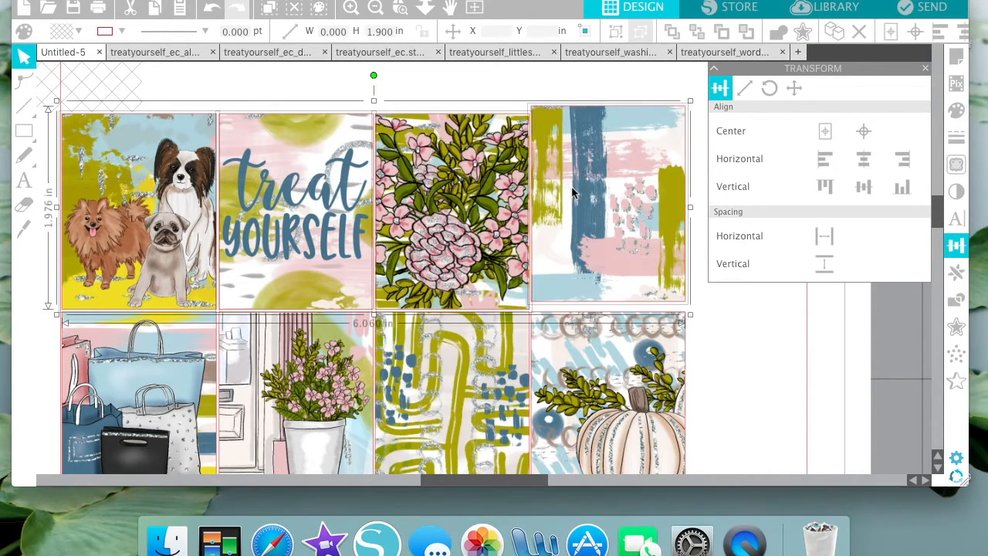
left_click(901, 187)
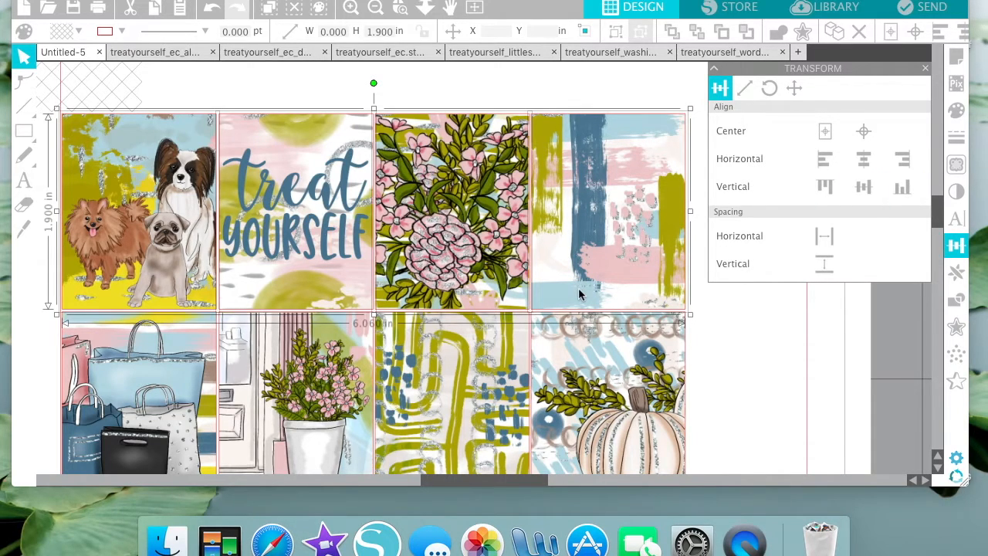
left_click(761, 360)
scroll(760, 360, "down", 1)
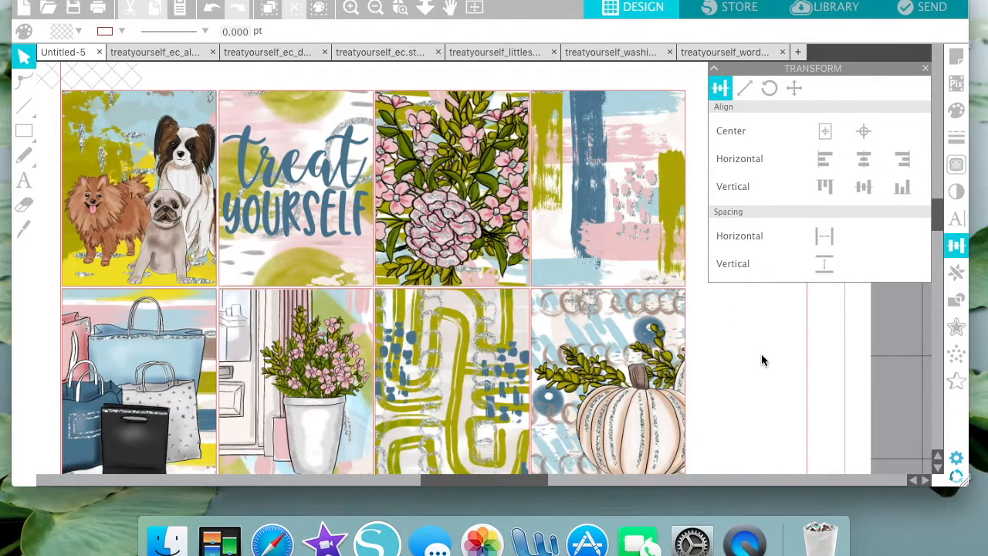
Space the four stickers of the upper row evenly horizontally, and do the same for the lower row.
scroll(761, 356, "up", 2)
left_click_drag(722, 308, 184, 277)
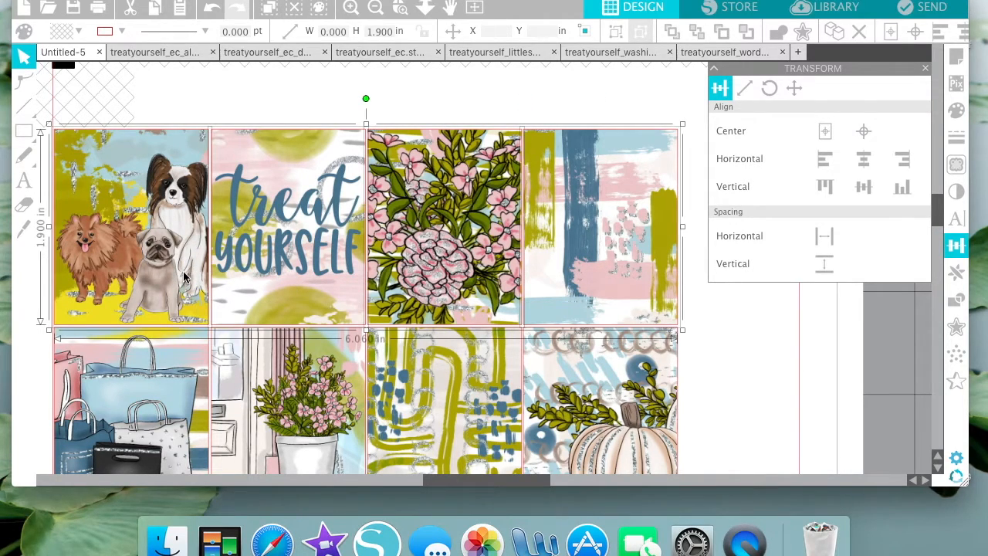
left_click(824, 237)
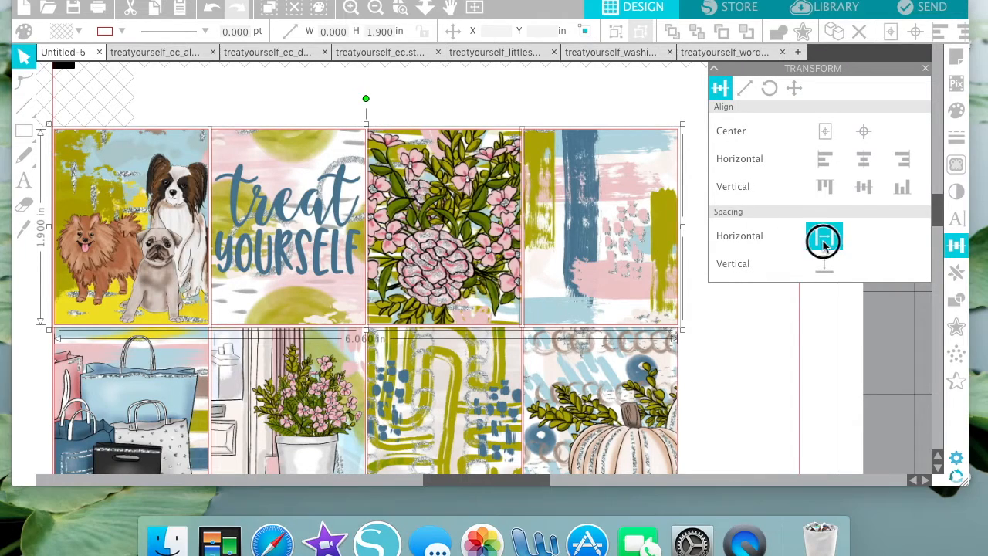
scroll(745, 406, "down", 3)
left_click_drag(720, 375, 185, 351)
left_click(824, 236)
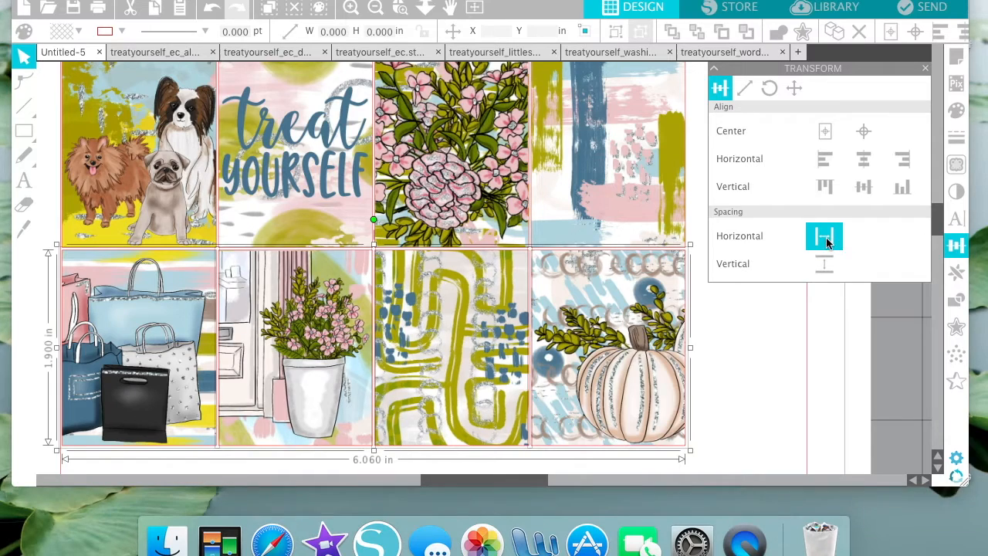
left_click(787, 403)
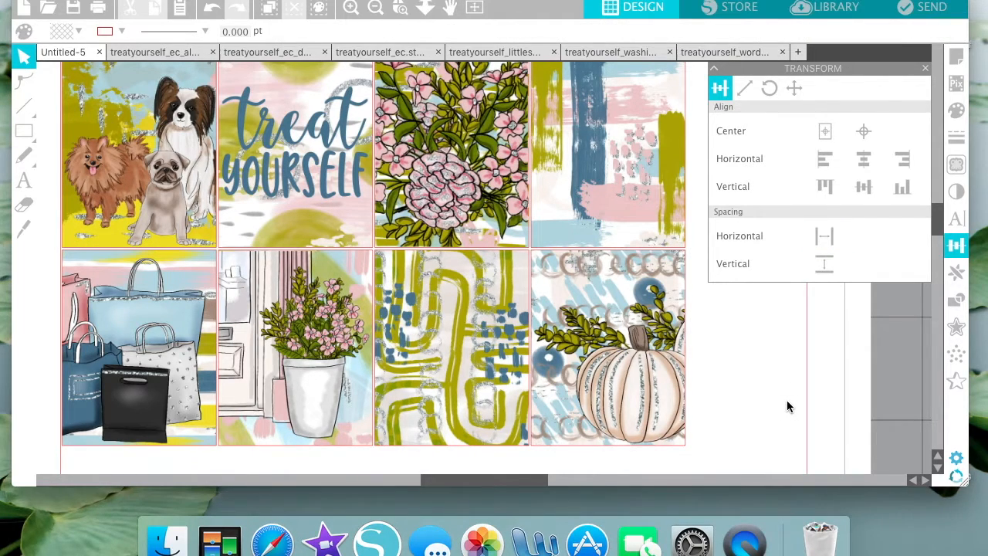
Save the sticker page to the Desktop as "treat yo self" in Silhouette Studio V3 format.
left_click(377, 9)
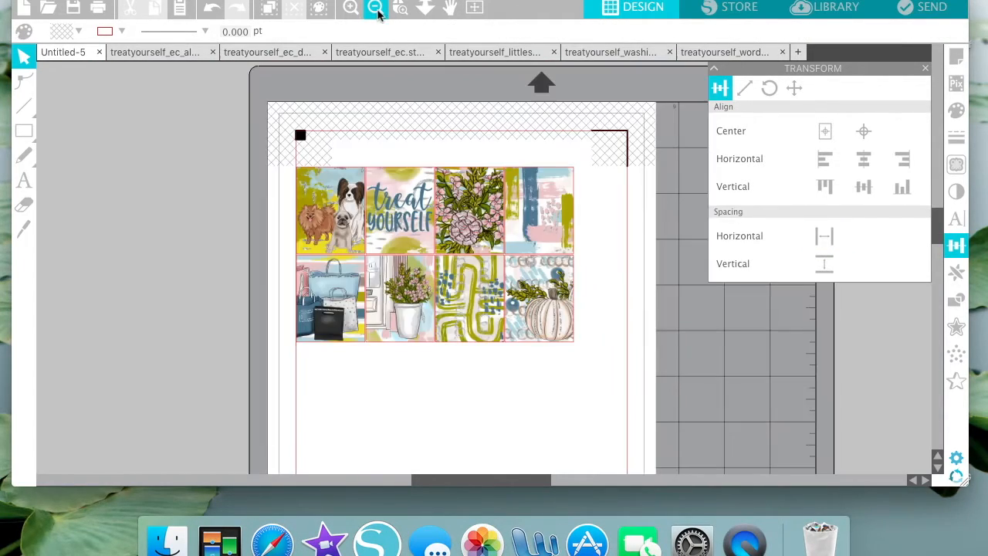
scroll(482, 213, "right", 2)
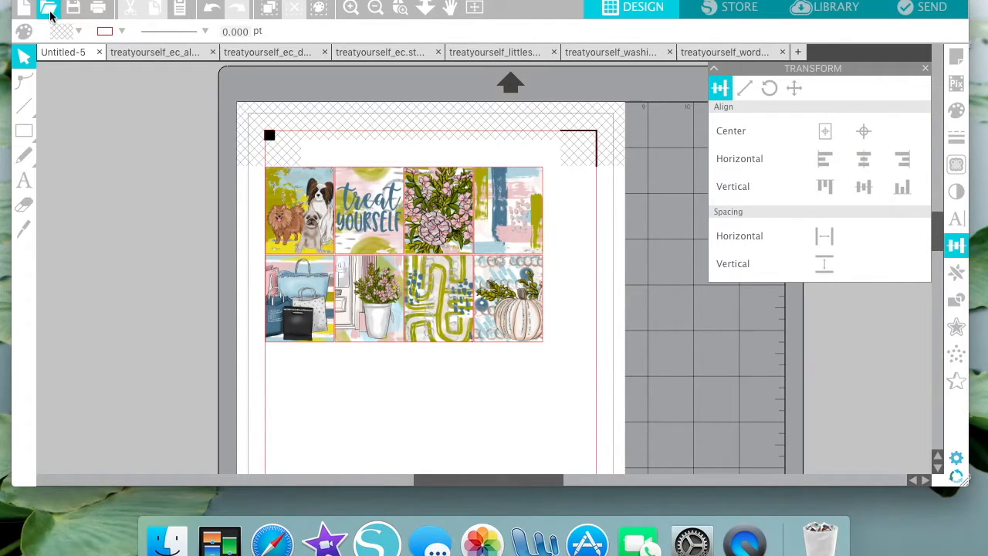
left_click(154, 0)
mouse_move(186, 99)
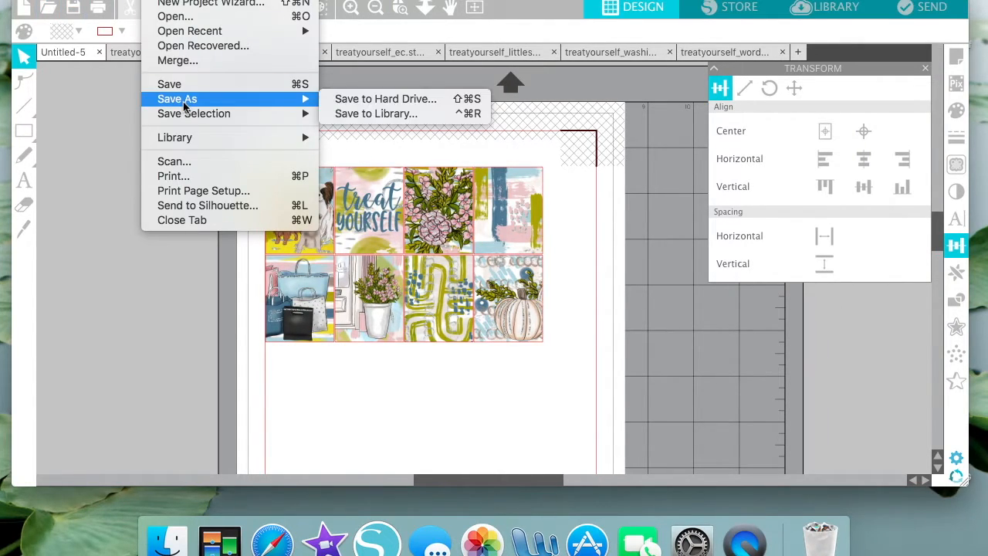
left_click(404, 99)
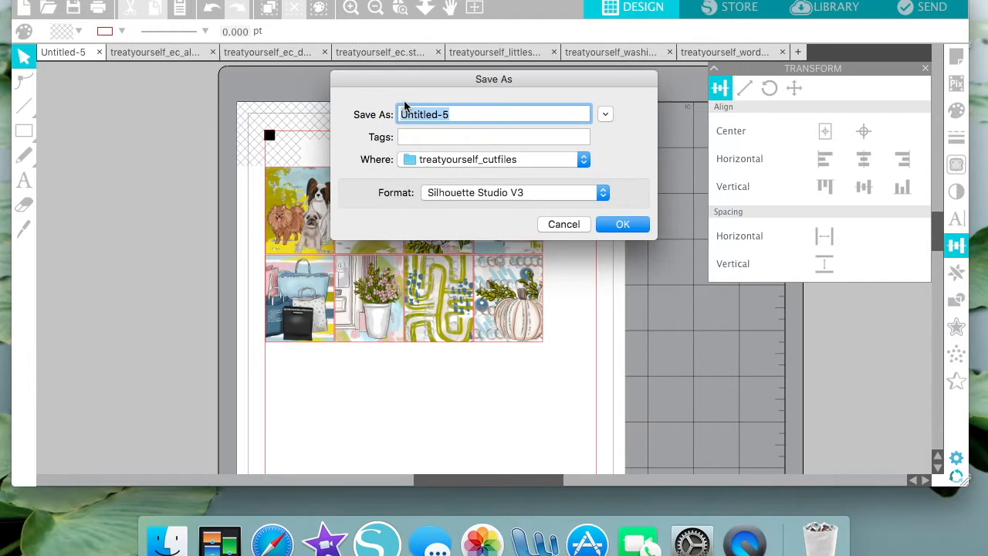
type("treat yo self")
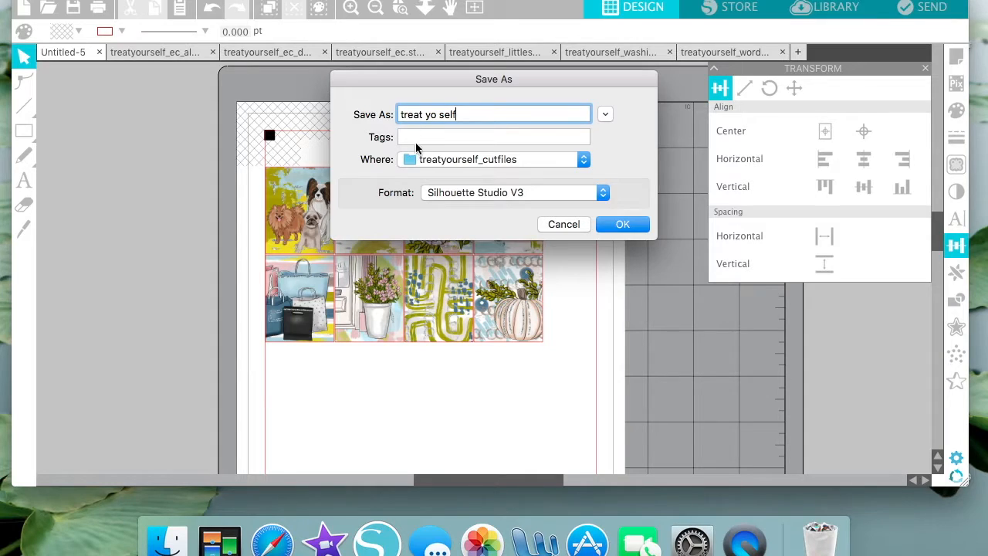
left_click(426, 165)
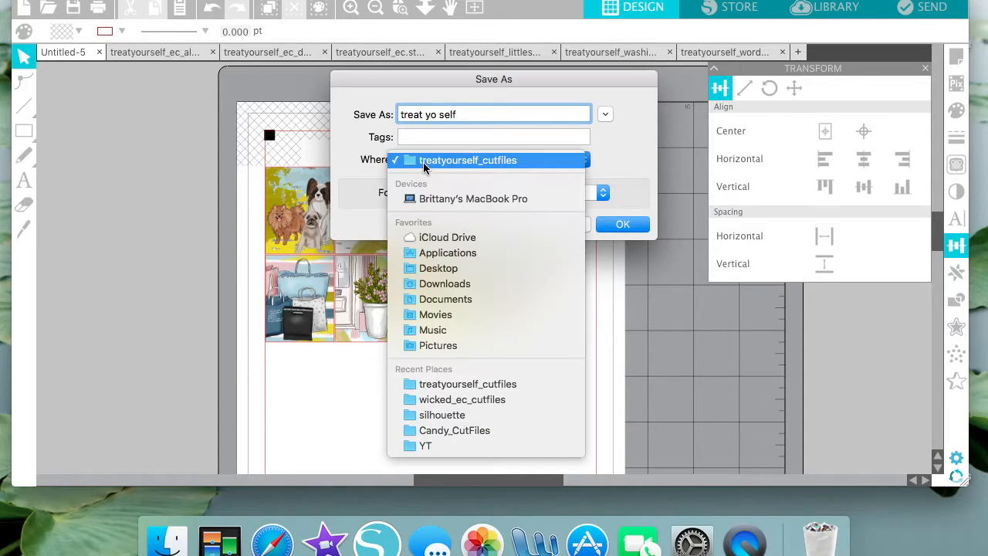
left_click(436, 270)
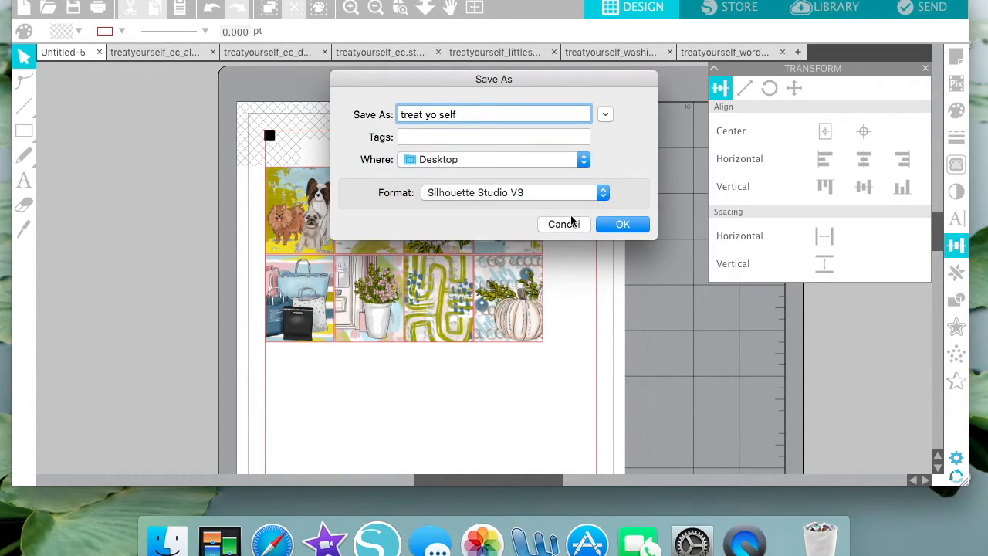
left_click(623, 224)
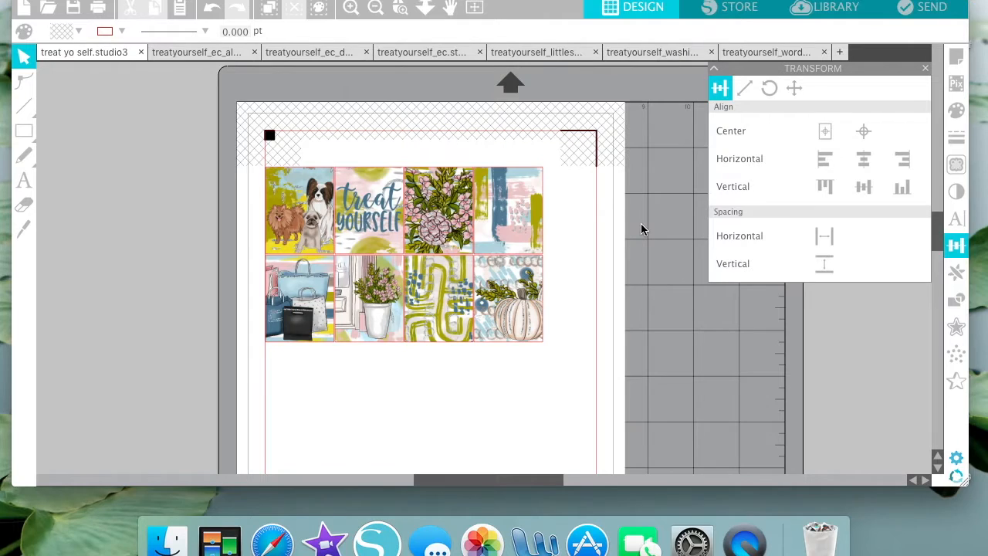
Delete the Cafecito storefront scene sticker from the treatyourself_ec_d... sheet.
scroll(640, 229, "down", 1)
scroll(641, 229, "right", 1)
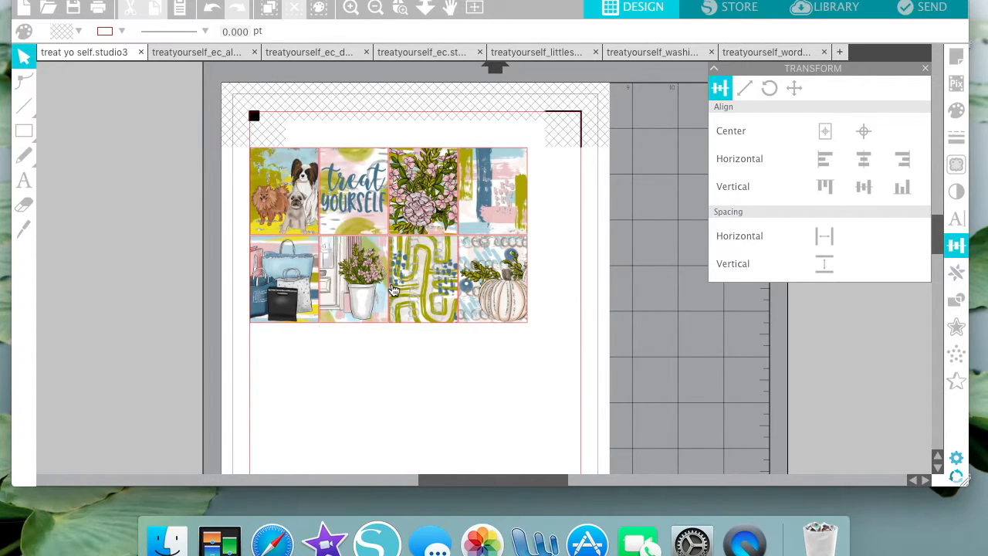
left_click(216, 57)
left_click(312, 55)
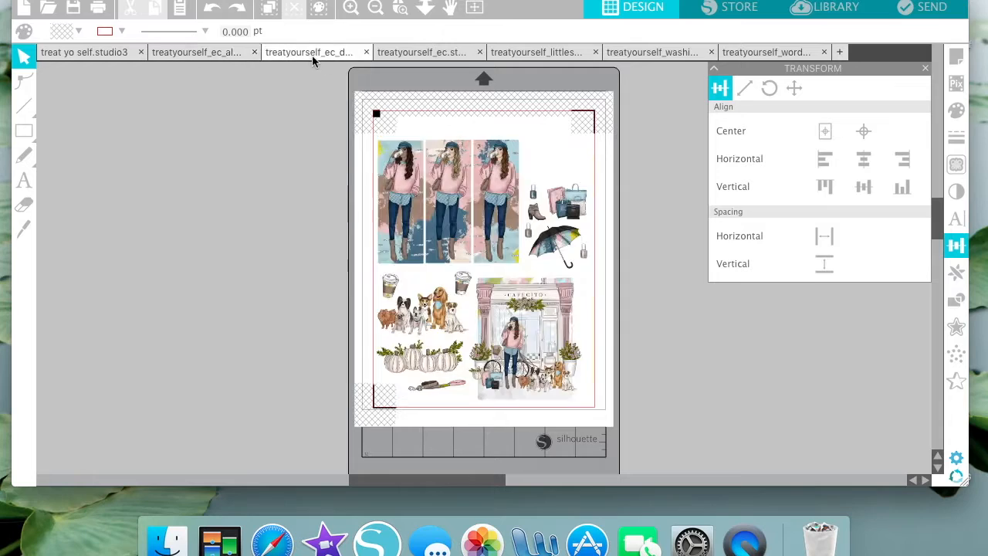
left_click(403, 54)
left_click(318, 56)
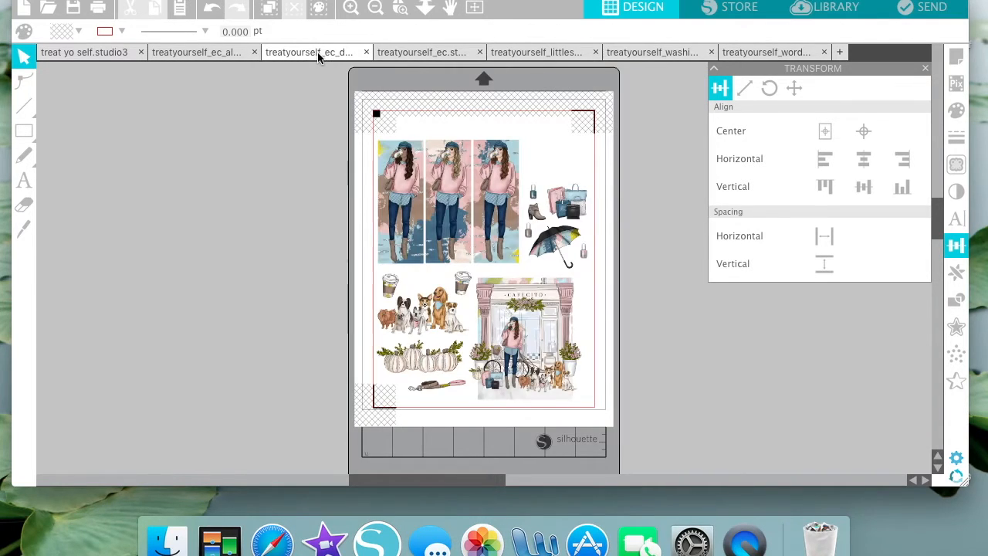
left_click(551, 322)
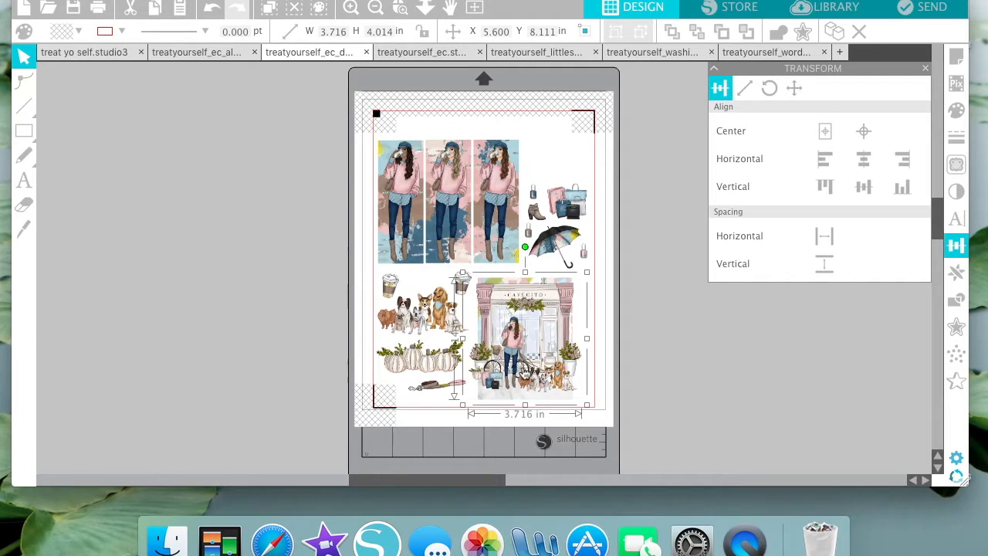
key("Delete")
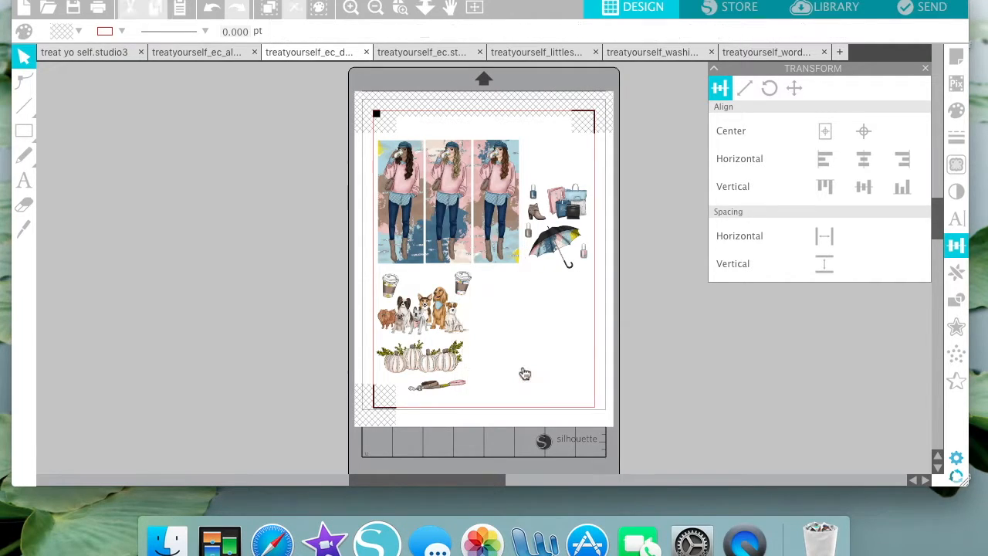
Paste the Cafecito storefront sticker beside the page in the treat yo self file and give it a red outline.
left_click(203, 50)
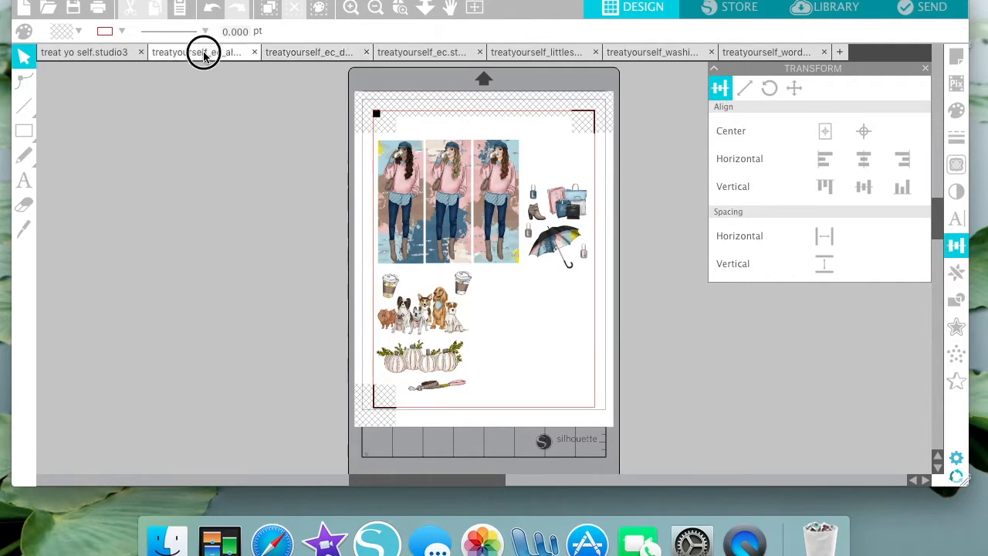
left_click(81, 52)
left_click(640, 207)
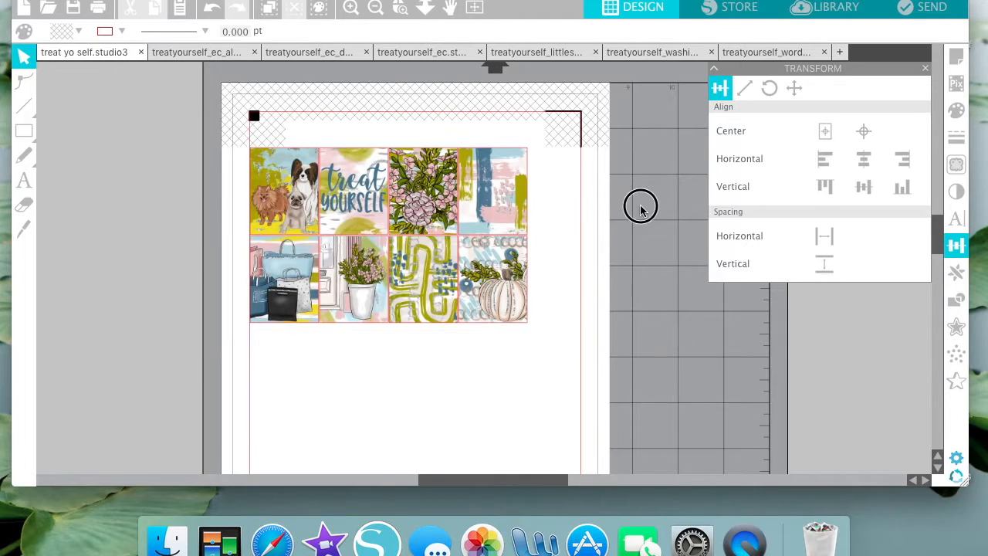
key("super+v")
left_click_drag(507, 440, 671, 202)
left_click(120, 31)
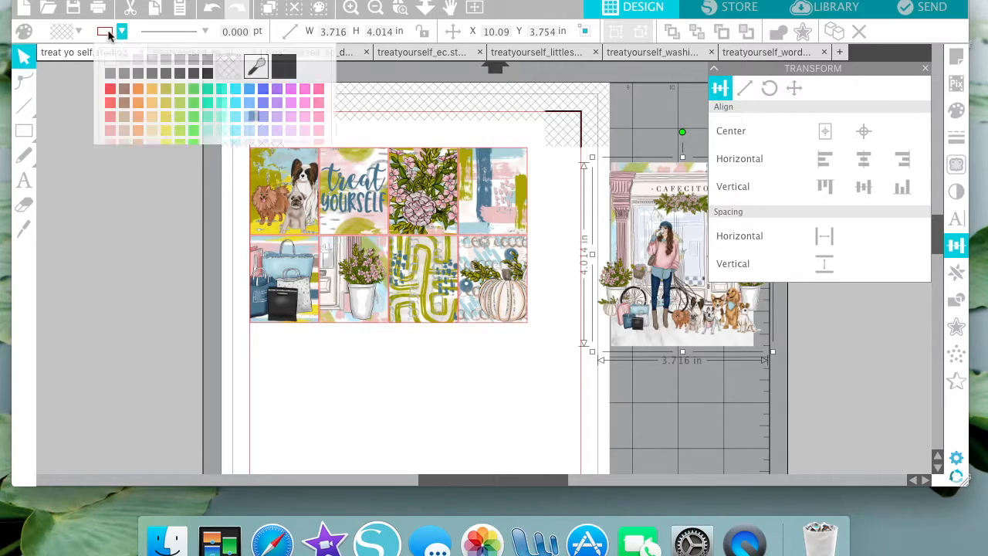
left_click(110, 91)
left_click(650, 398)
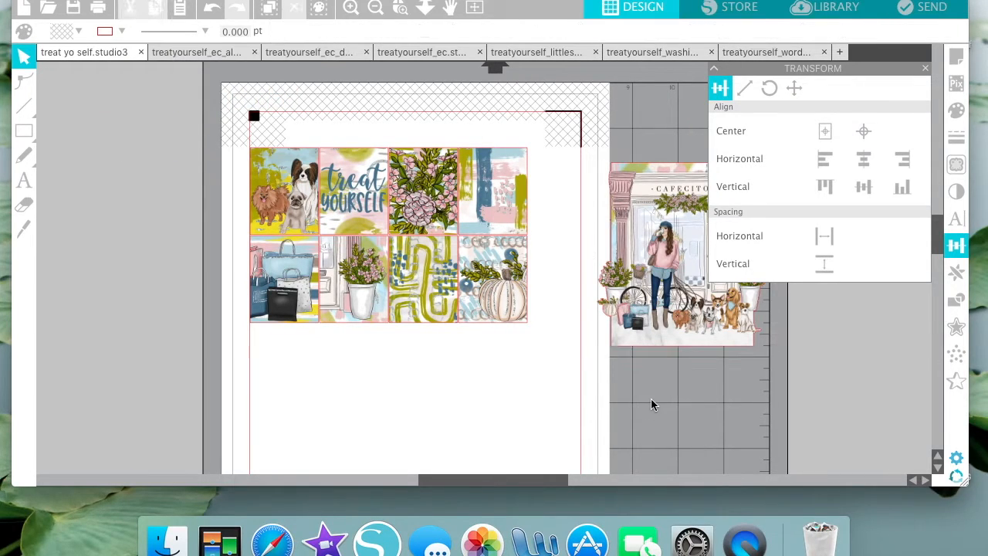
Delete the pasted Cafecito storefront sticker from the treat yo self file.
scroll(651, 398, "right", 2)
scroll(650, 398, "right", 2)
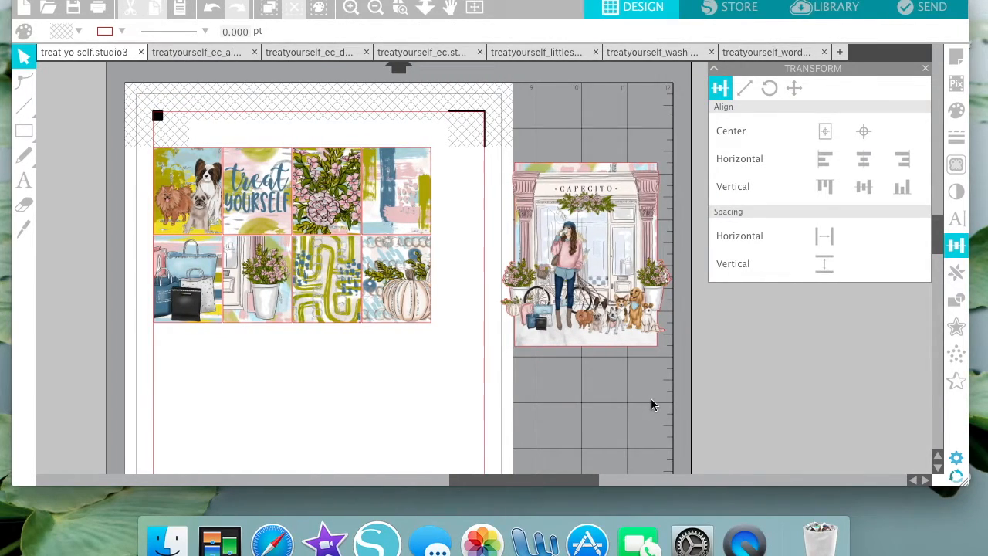
scroll(650, 398, "left", 3)
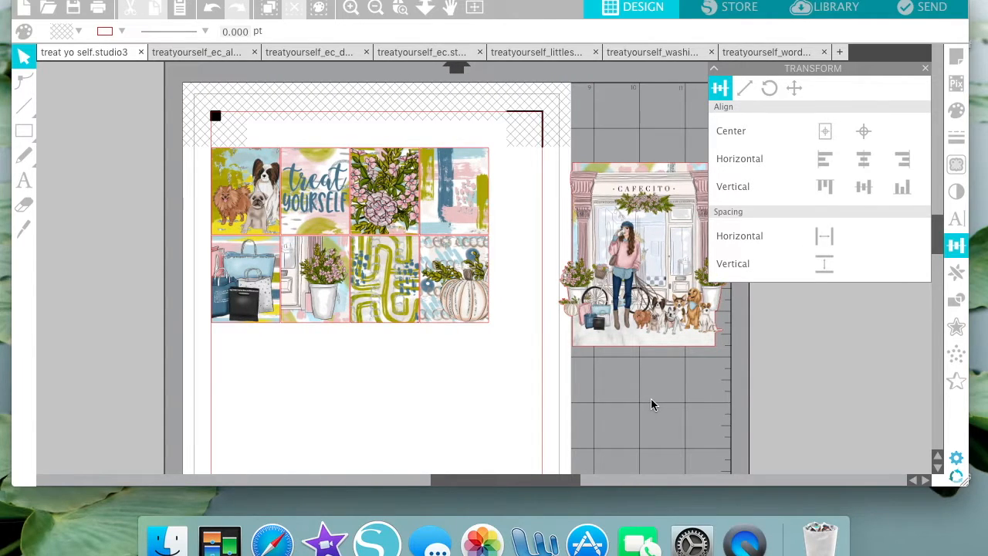
scroll(651, 399, "left", 1)
left_click(656, 325)
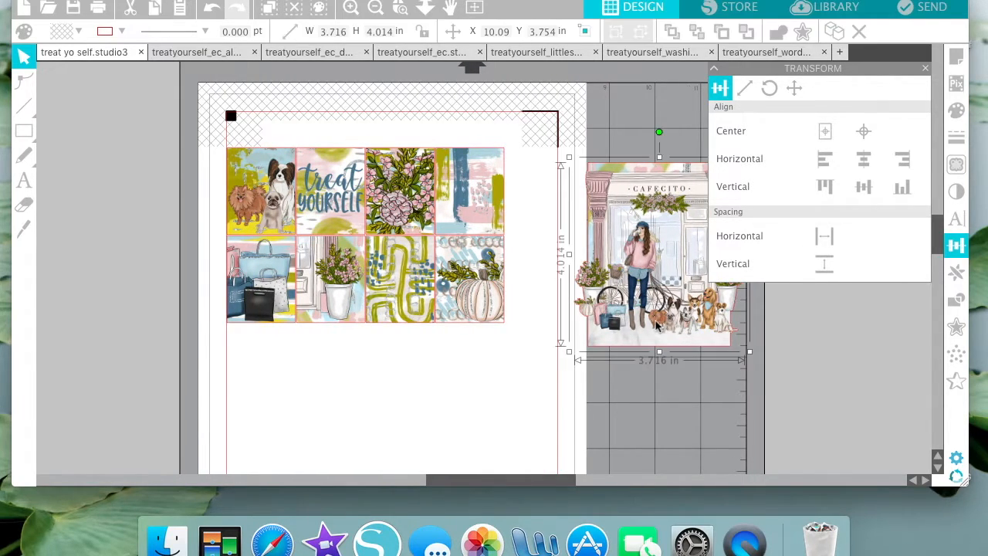
key("Delete")
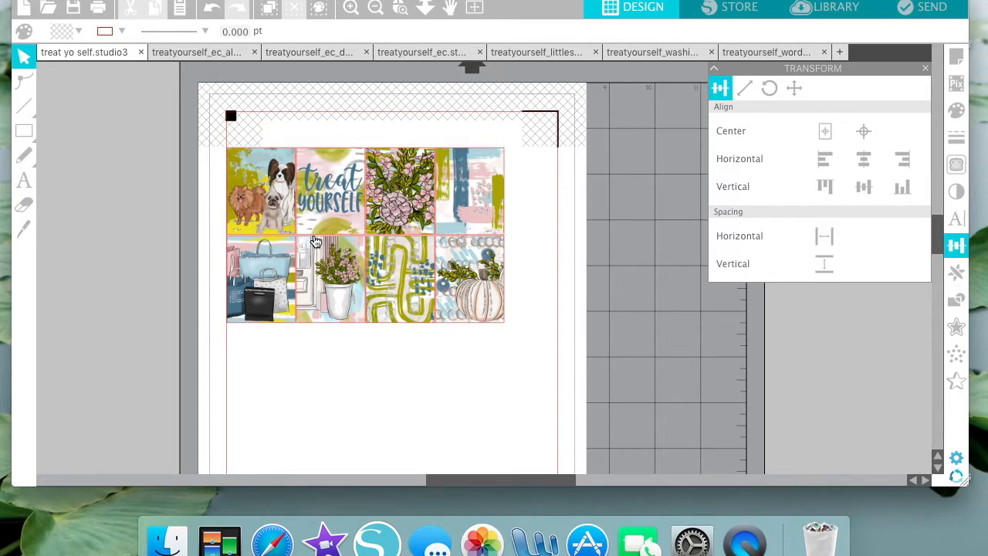
Give the two diagonal-stripe strips and the two pumpkin strips on the treatyourself_washi sheet a red outline.
left_click(614, 54)
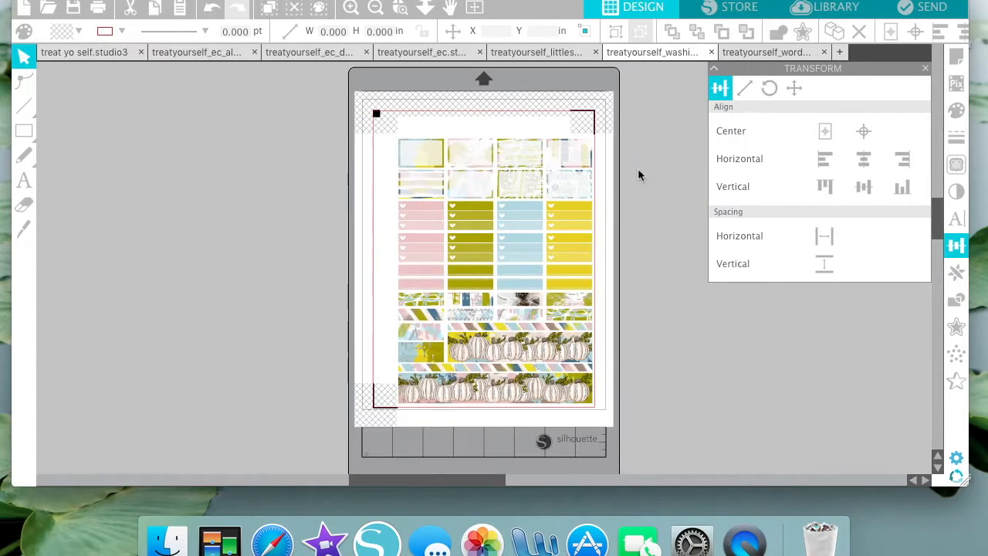
left_click(351, 8)
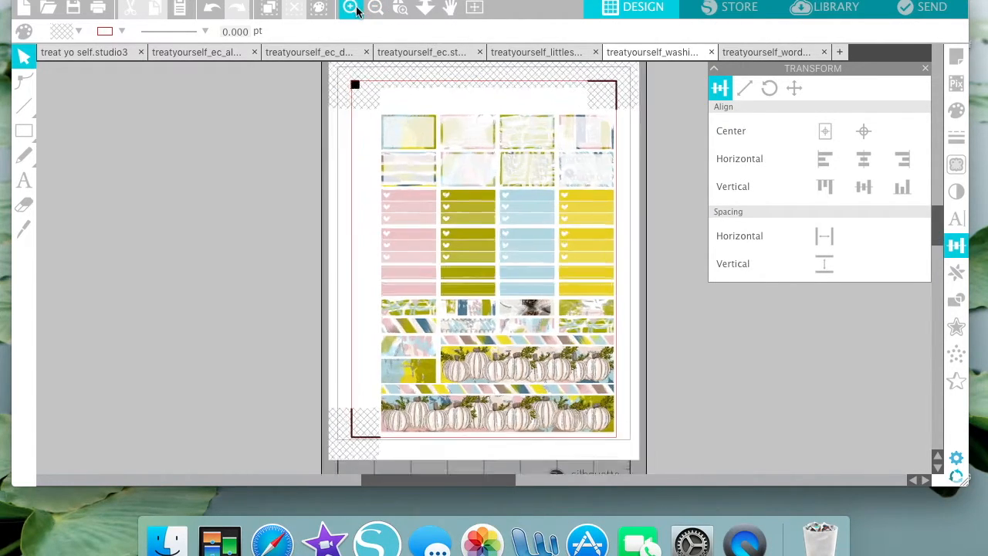
scroll(500, 284, "down", 5)
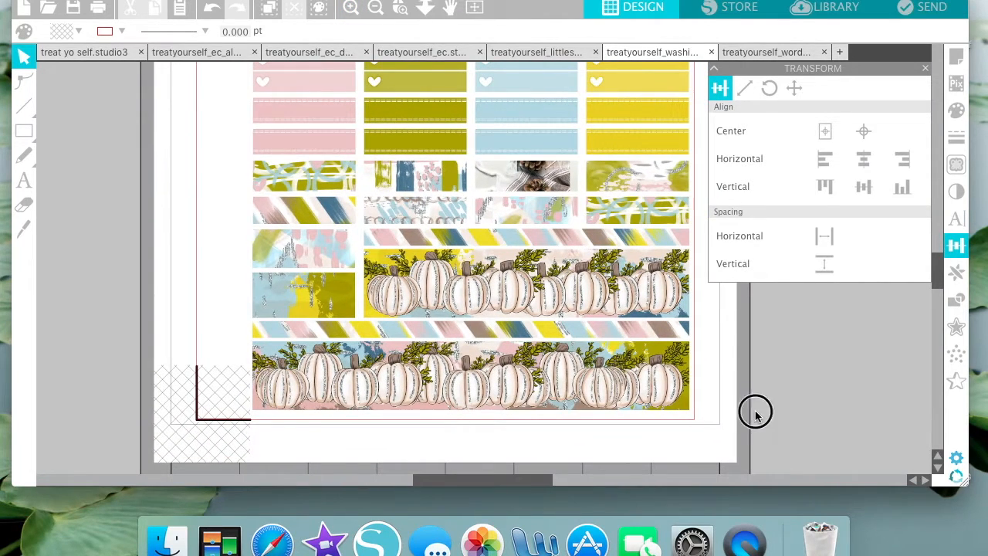
left_click(624, 342)
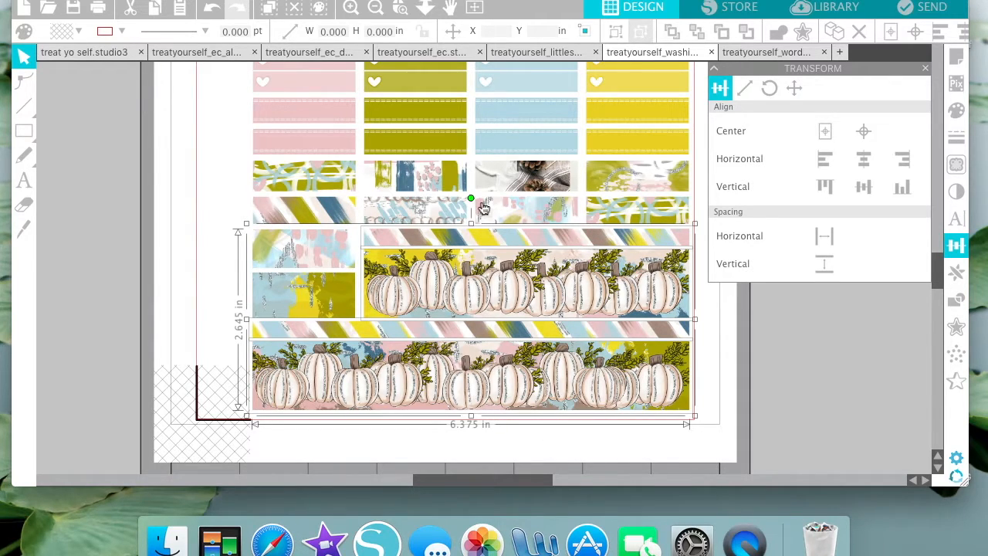
left_click(597, 388)
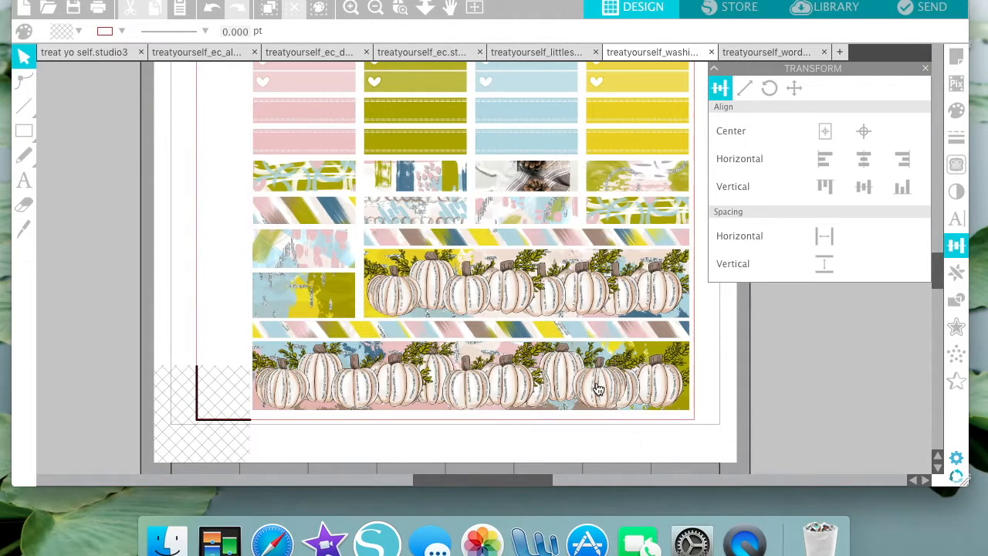
left_click(579, 331)
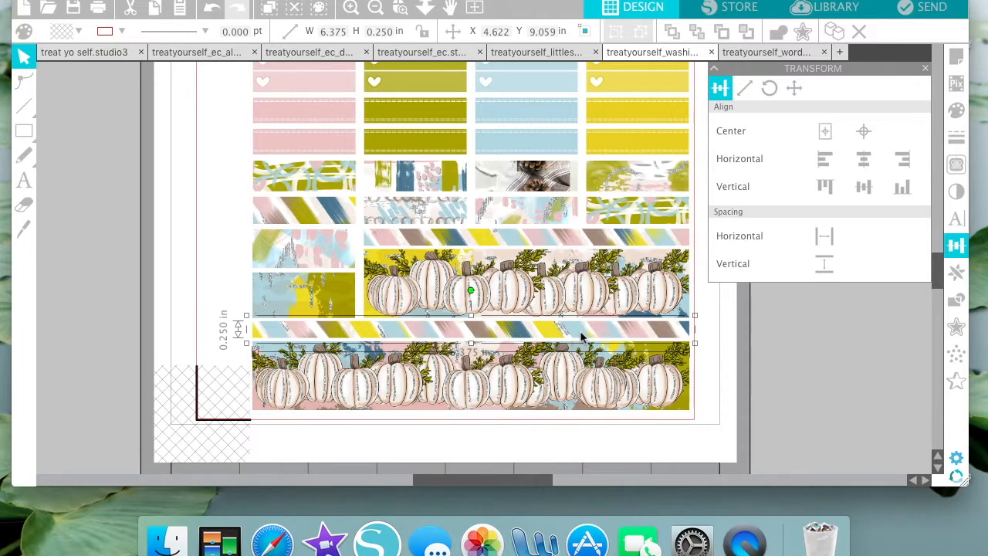
left_click_drag(586, 428, 554, 237)
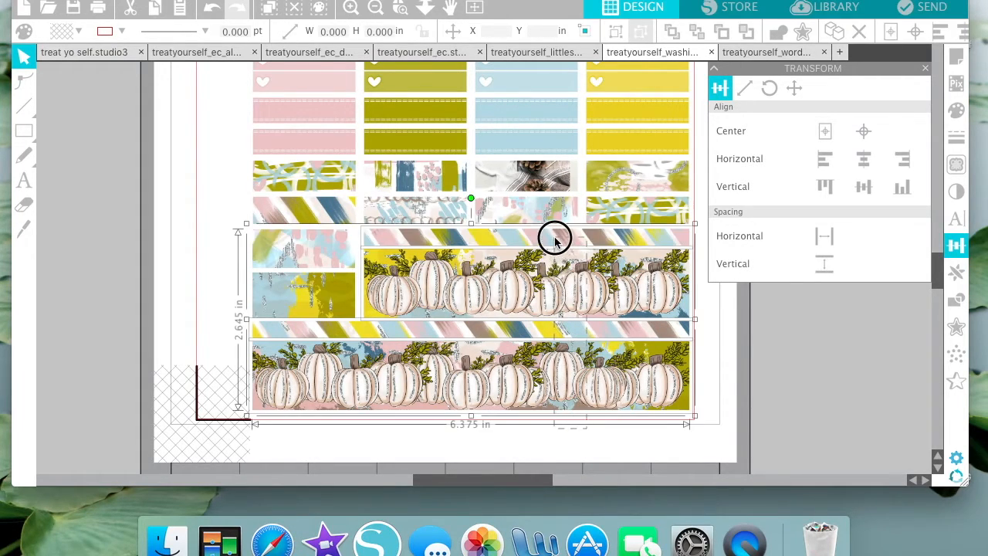
left_click(105, 31)
left_click(109, 89)
left_click(135, 295)
Nudge the full-width diagonal-stripe strip down until it meets the top edge of the pumpkin strip below it.
left_click(350, 7)
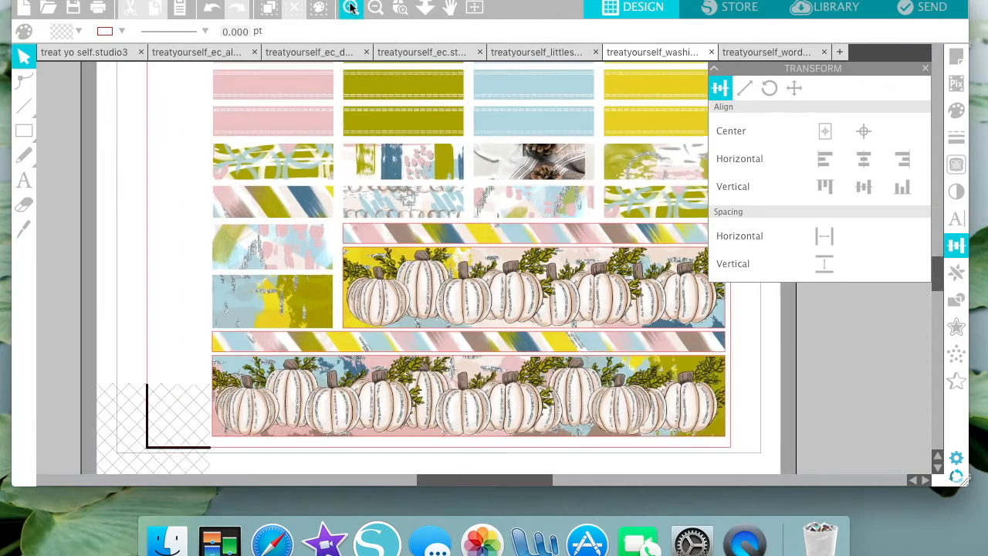
left_click(352, 7)
left_click(351, 7)
scroll(438, 308, "down", 5)
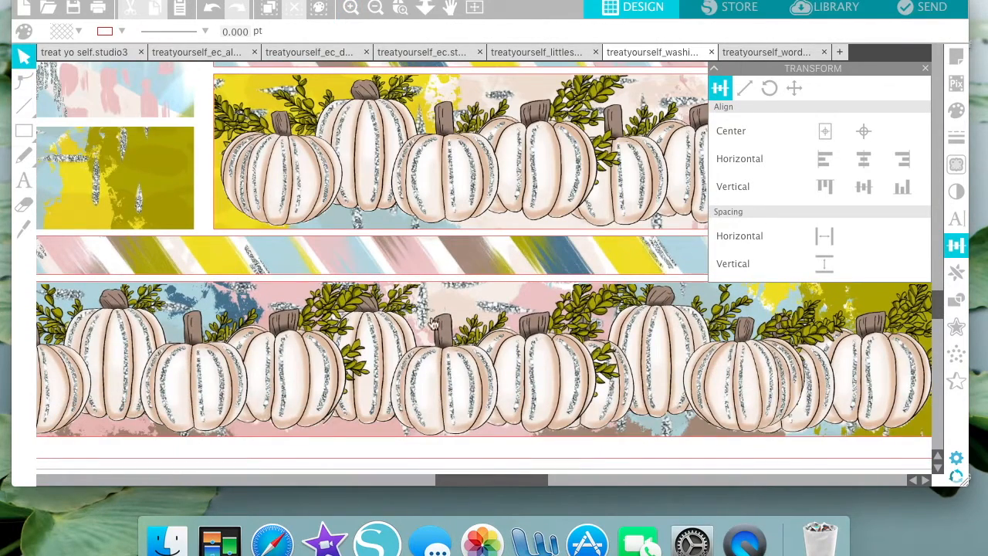
left_click(385, 266)
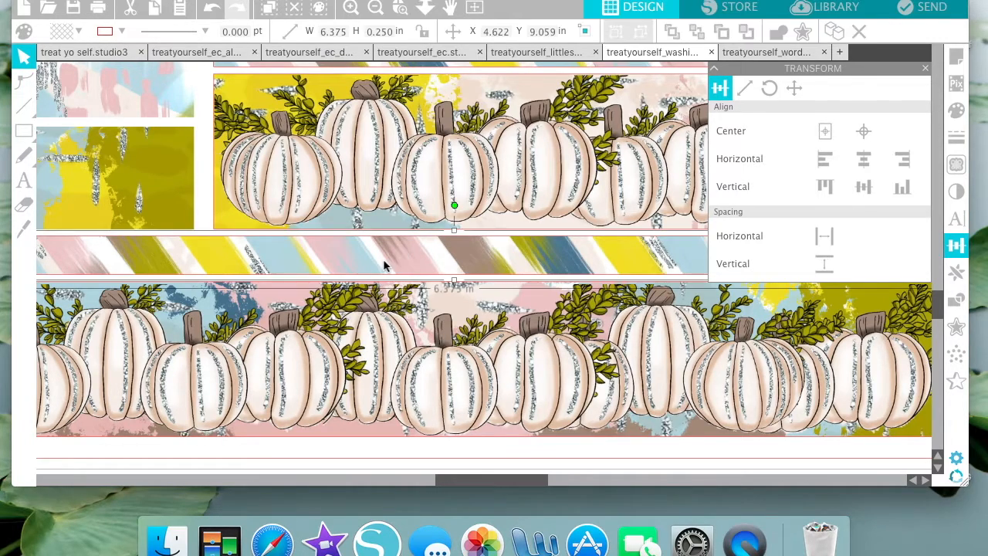
key("Down")
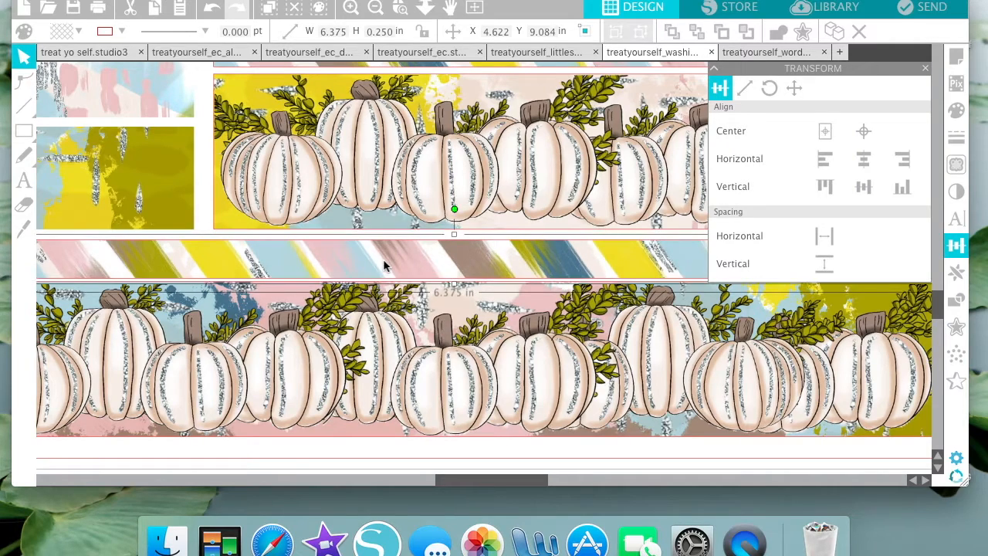
key("Down")
key("Down")
key("Down")
key("Down")
left_click(366, 454)
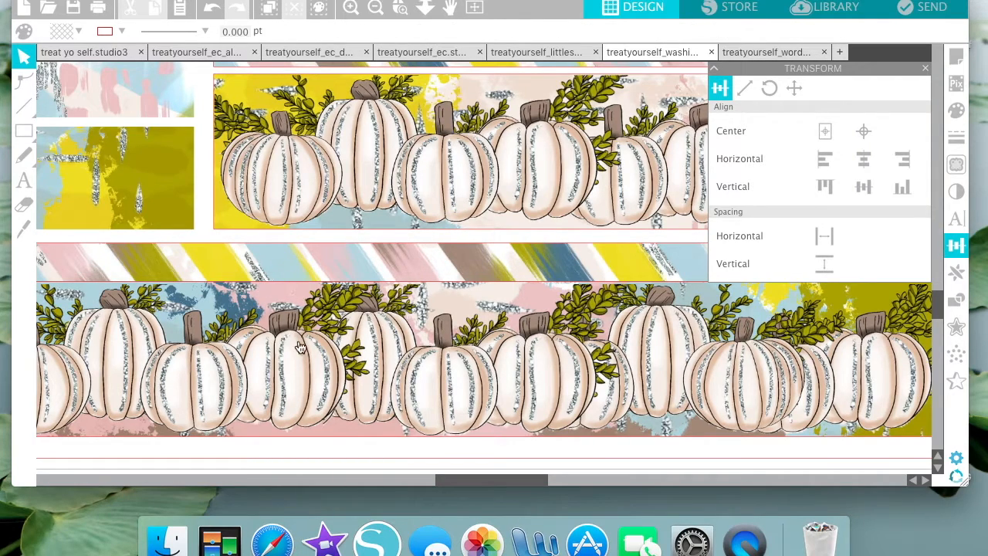
Group the full-width stripe and pumpkin strips and shift the group slightly right and down.
left_click_drag(297, 461, 296, 269)
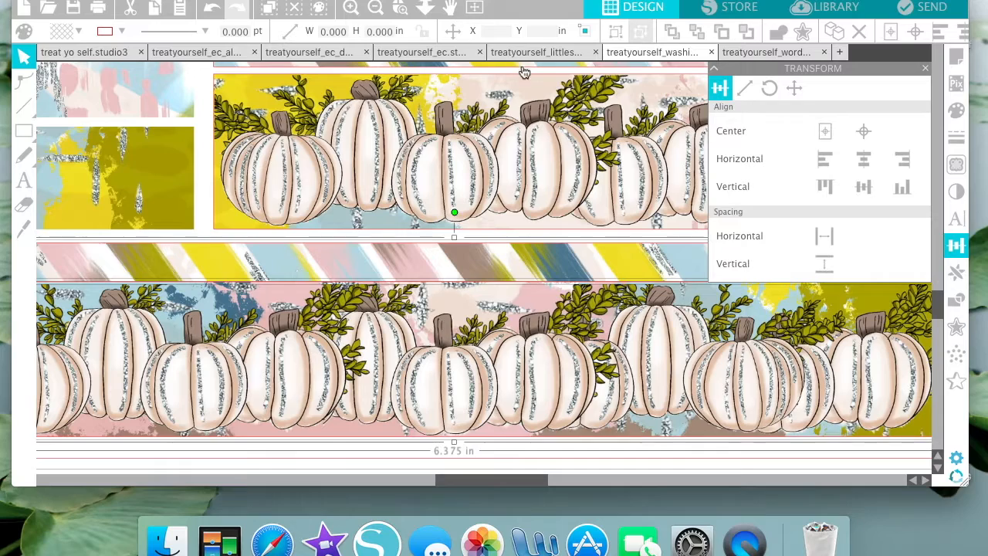
left_click(617, 34)
mouse_move(470, 296)
left_mouse_down()
mouse_move(463, 390)
mouse_move(486, 301)
mouse_move(486, 346)
mouse_move(483, 282)
mouse_move(480, 301)
left_mouse_up()
Reposition the shorter diagonal-stripe and pumpkin strips and align their left edges.
scroll(481, 301, "up", 3)
left_click(459, 136)
left_click(459, 155)
left_click_drag(458, 155, 457, 139)
mouse_move(452, 218)
left_mouse_down()
mouse_move(450, 238)
mouse_move(448, 213)
left_mouse_up()
left_click(324, 153)
left_click_drag(187, 126, 220, 183)
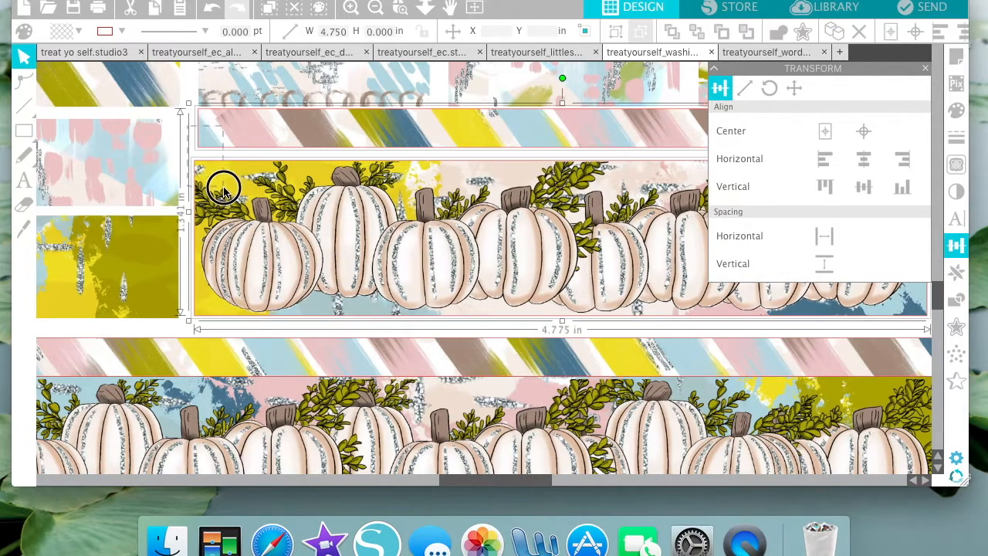
left_click(825, 158)
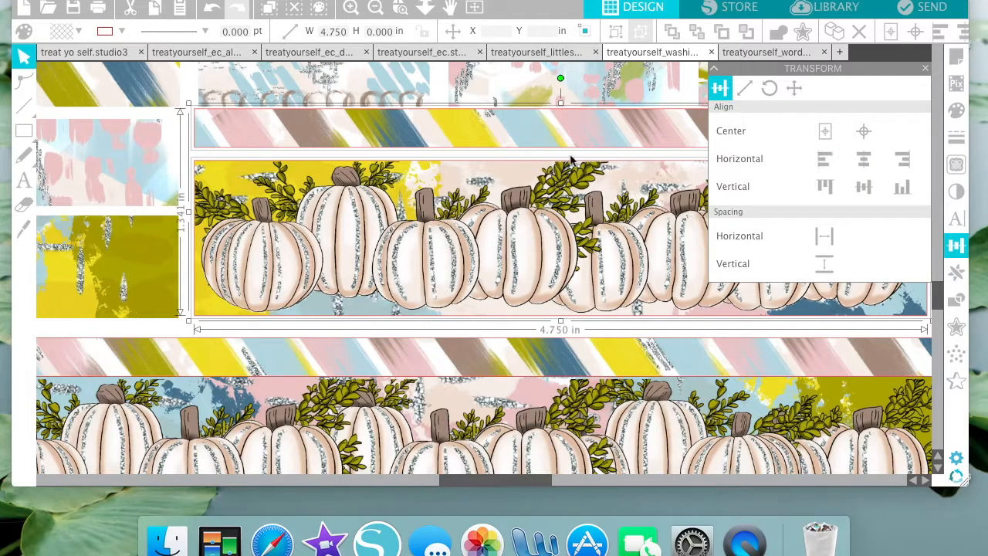
Nudge the shorter diagonal-stripe strip down until it meets the top edge of the shorter pumpkin strip.
left_click_drag(564, 139, 564, 141)
key("Down")
key("Down")
key("Down")
key("Down")
key("Down")
key("Down")
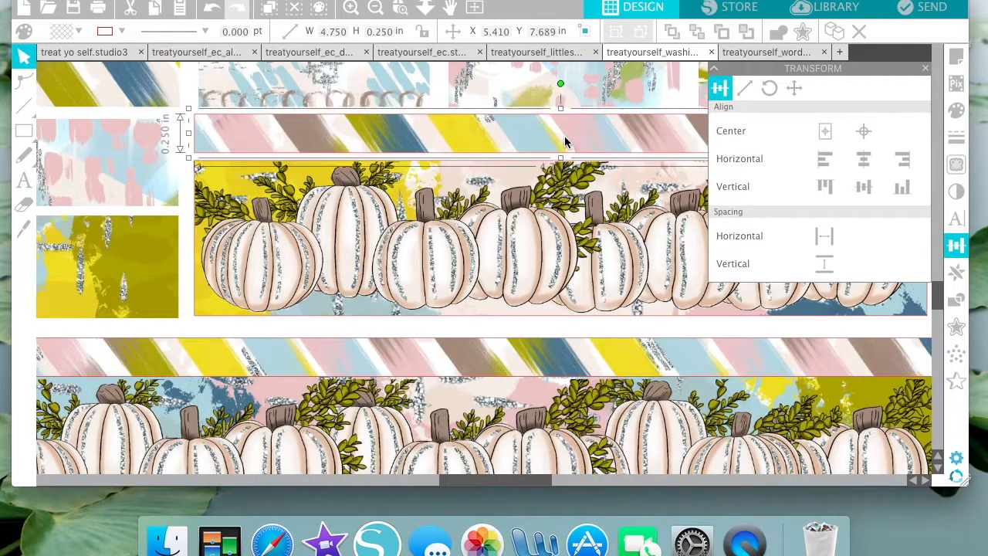
key("Down")
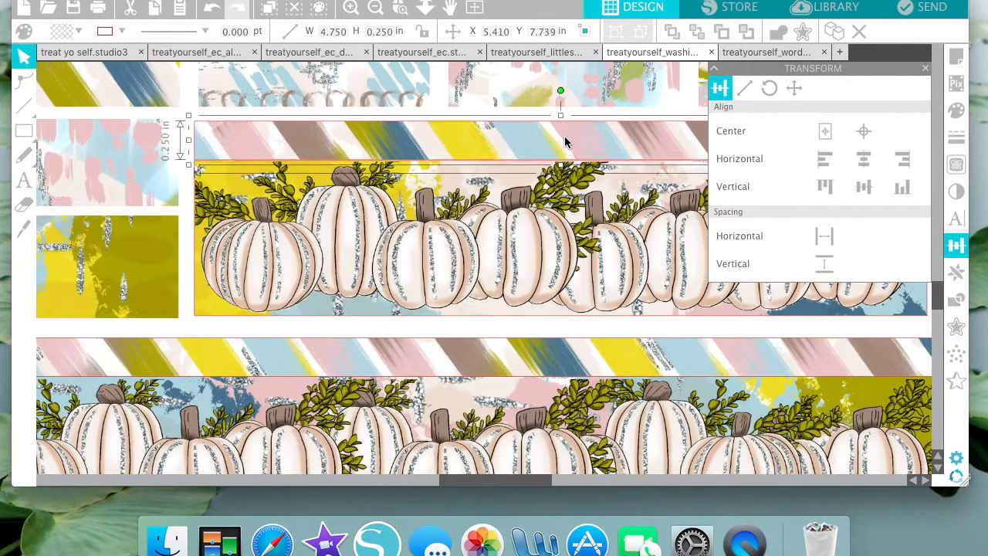
left_click(184, 186)
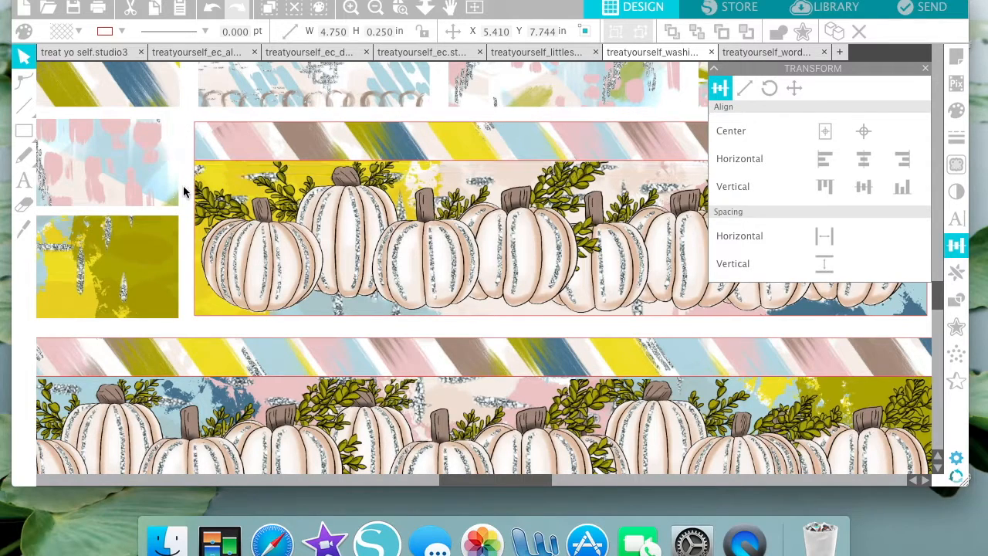
Group the shorter stripe and pumpkin strips and shift the group slightly right, away from the neighbouring square stickers.
left_click(195, 142)
left_click(211, 176, "shift")
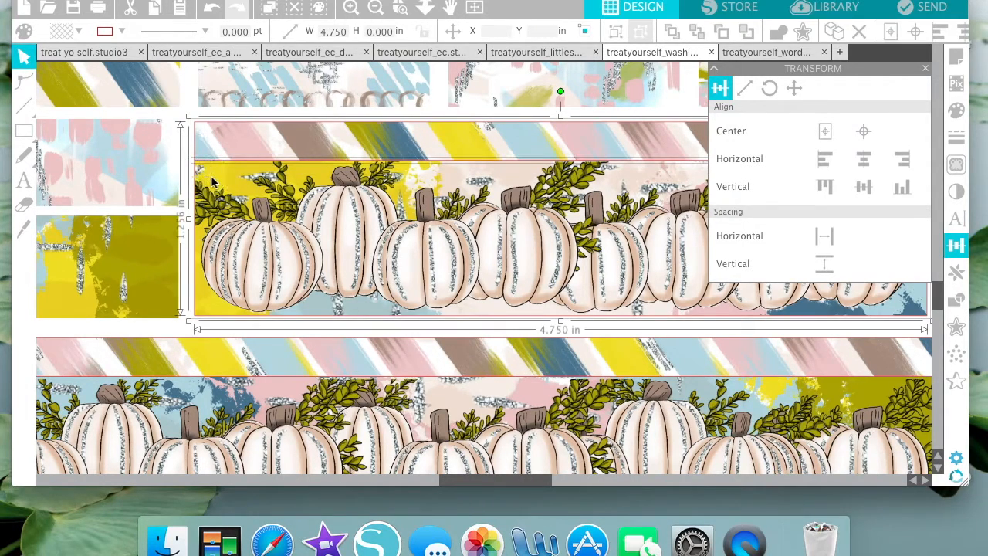
mouse_move(198, 254)
left_mouse_down()
mouse_move(207, 280)
mouse_move(206, 231)
mouse_move(209, 256)
left_mouse_up()
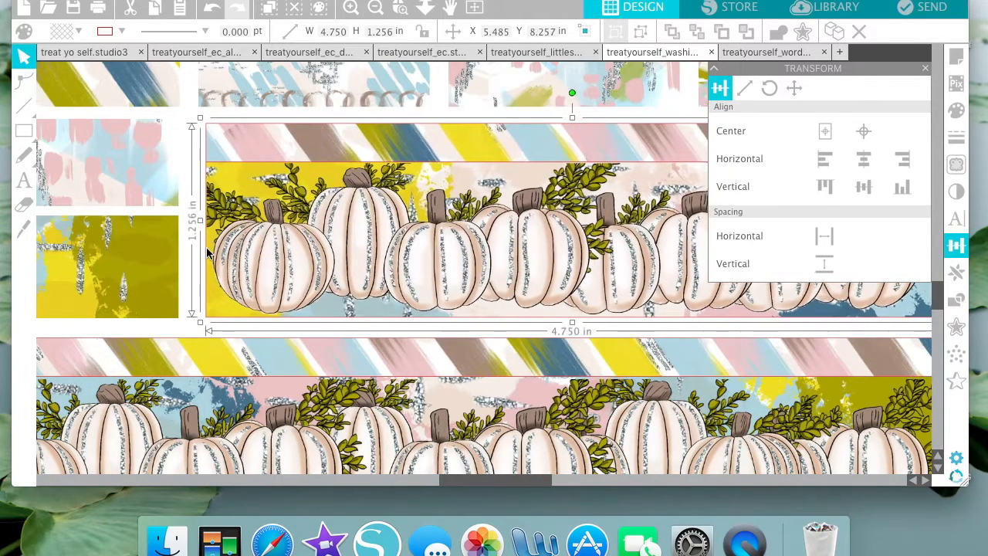
Move the shorter grouped washi strips slightly down and set their height to 1.188 in, keeping the width at 4.750 in.
left_click(743, 88)
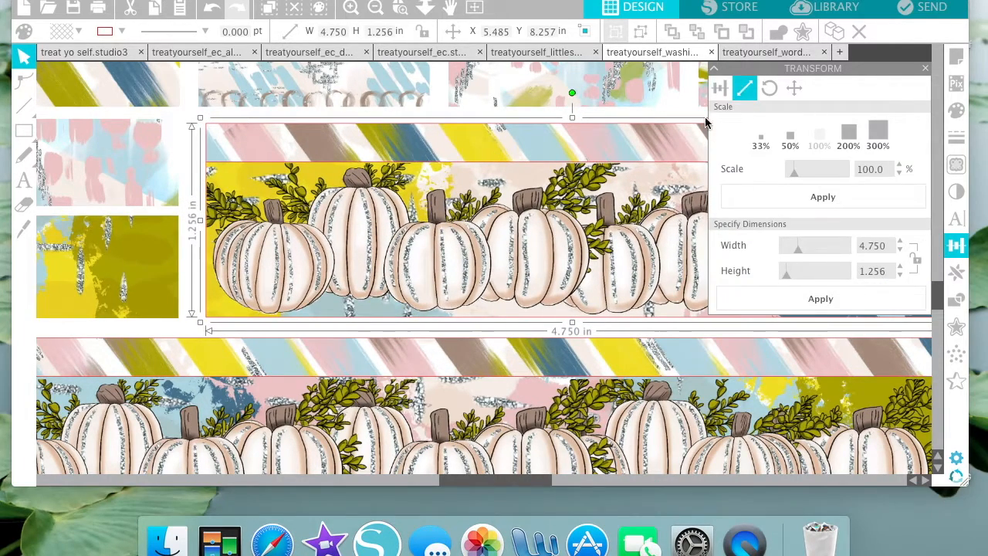
scroll(680, 229, "right", 8)
scroll(680, 229, "down", 1)
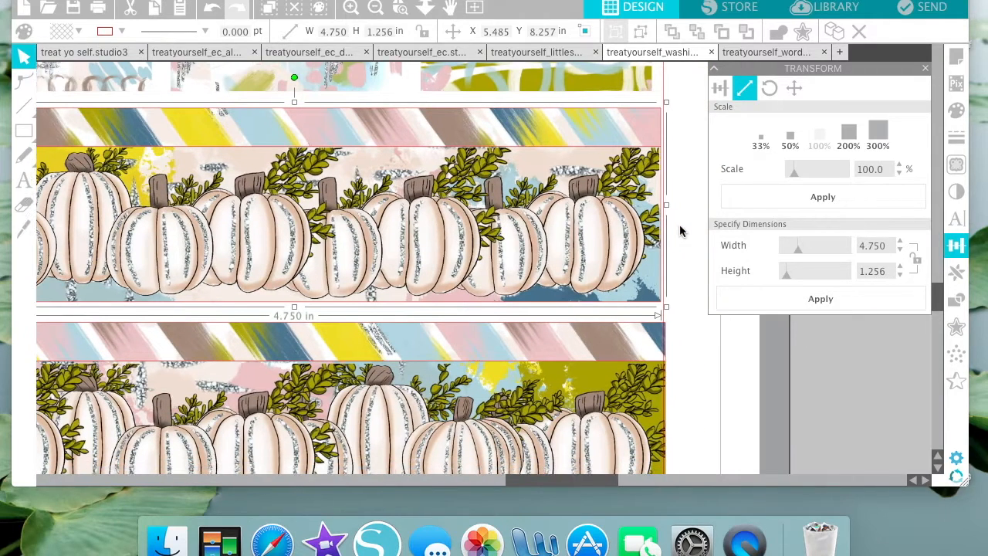
left_click_drag(606, 234, 621, 251)
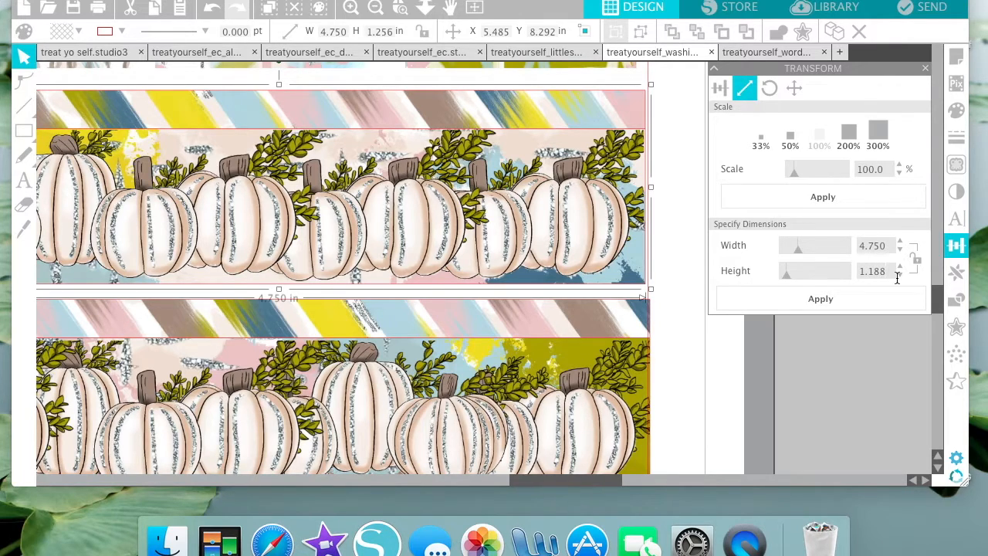
key("Return")
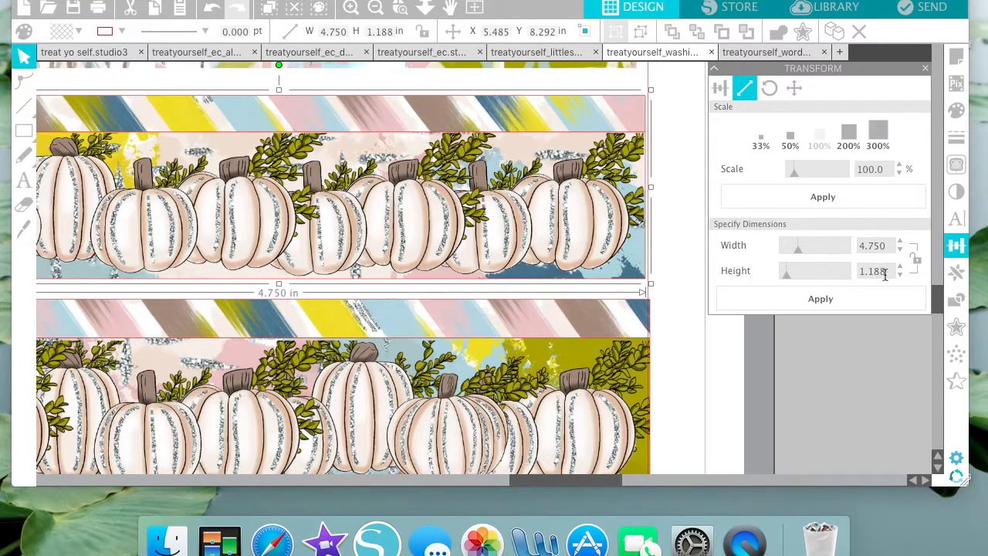
Set the height of the full-width grouped washi strips to 1.188 in and select both washi groups together.
left_click(612, 346)
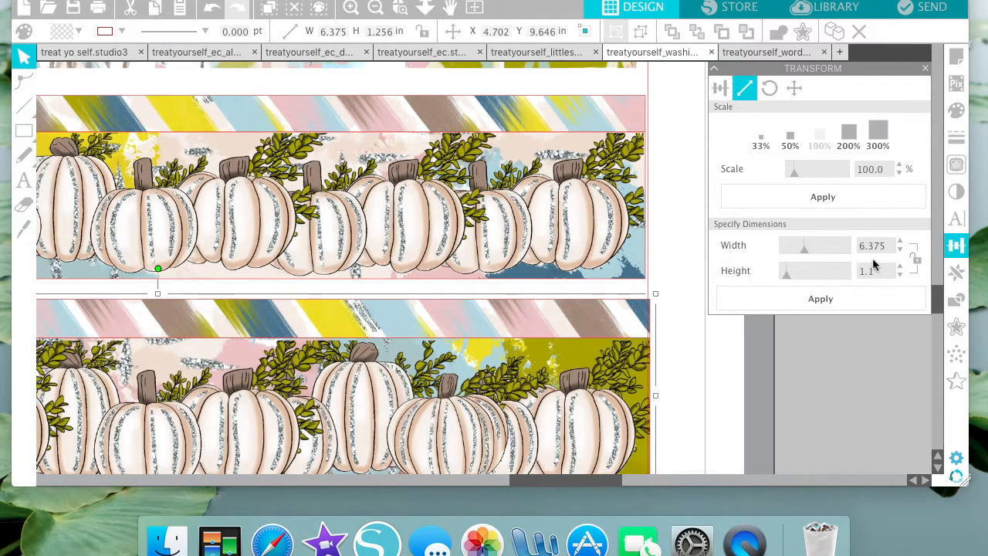
left_click(853, 297)
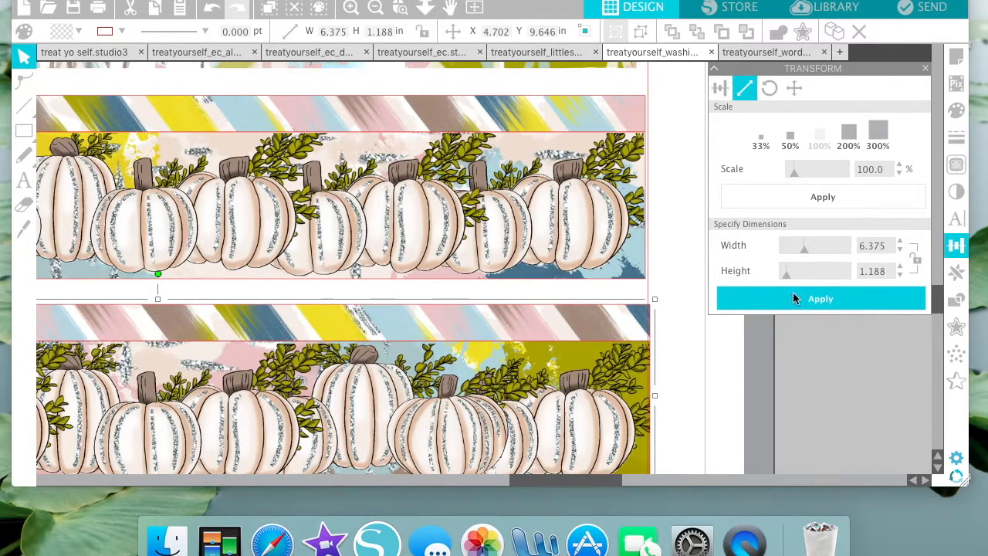
left_click_drag(689, 391, 587, 265)
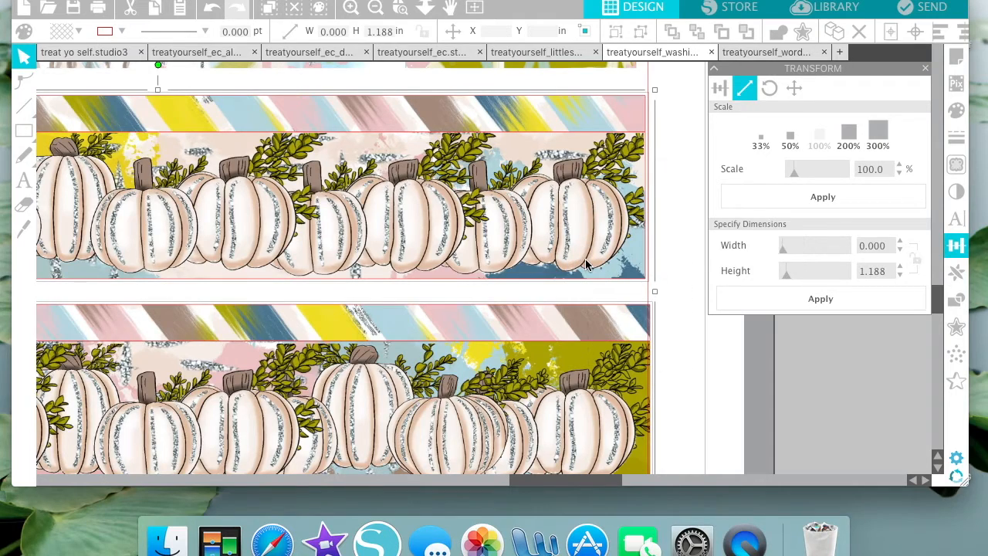
Transfer both washi groups from the washi file to the empty lower part of the "treat yo self" page.
key("Delete")
left_click(105, 52)
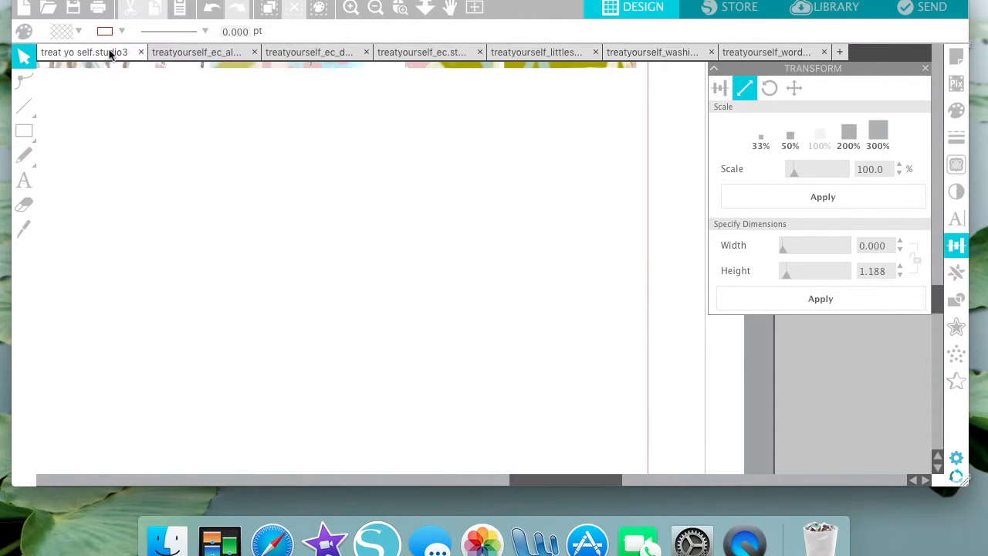
scroll(309, 313, "down", 3)
scroll(322, 378, "down", 2)
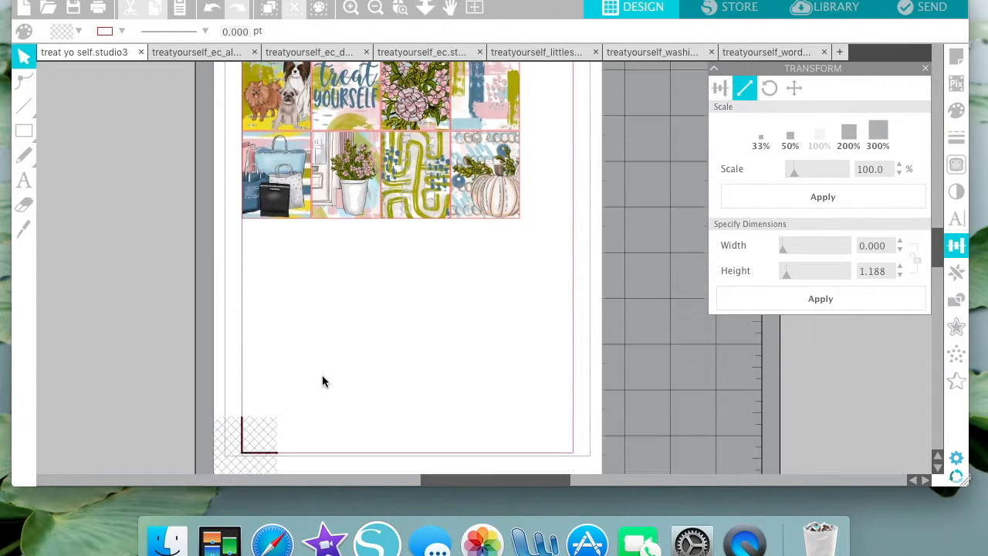
key("super+v")
left_click_drag(481, 409, 402, 338)
Nudge the two washi groups together down and right into the lower-right corner of the page's cut border.
left_click(350, 6)
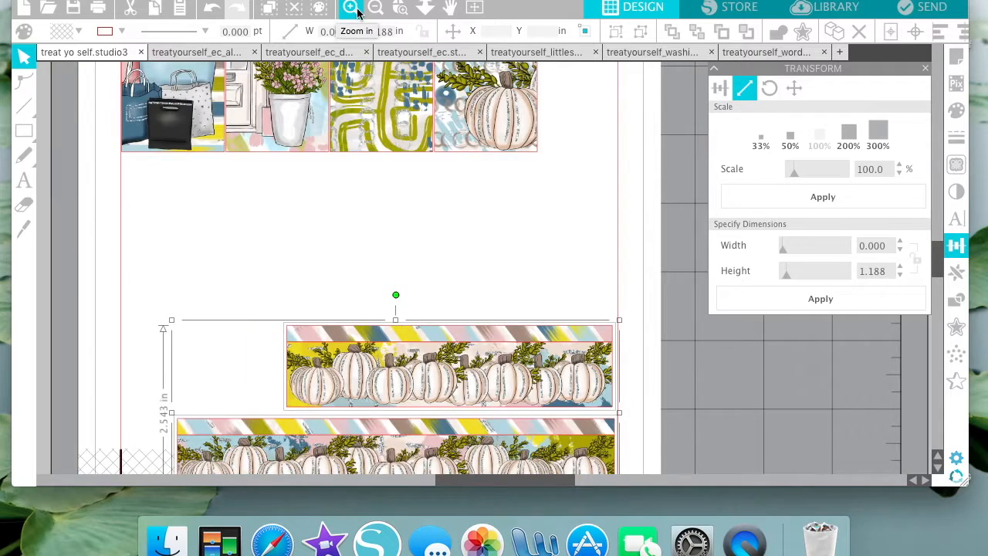
left_click(350, 7)
scroll(539, 218, "down", 5)
scroll(541, 224, "down", 3)
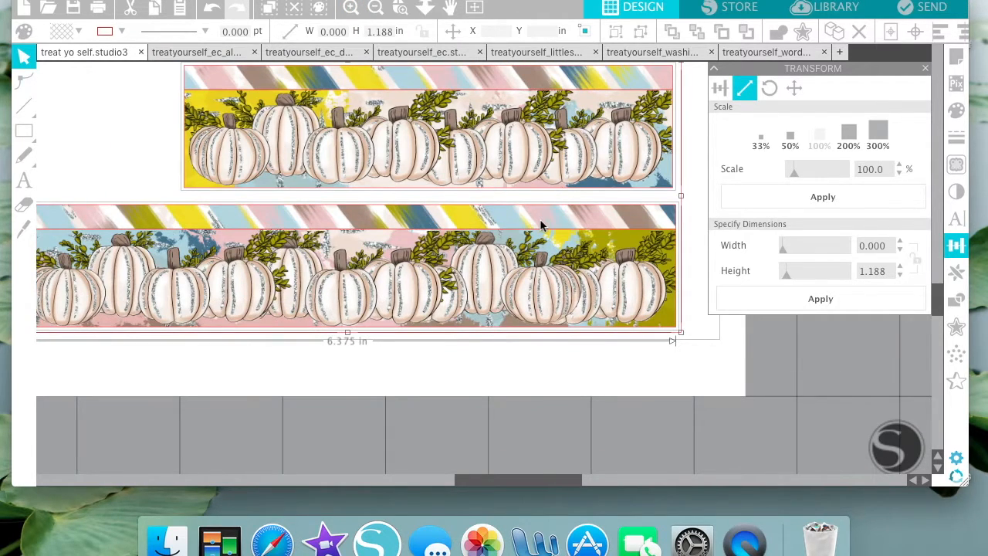
key("Down")
key("Right")
key("Right")
key("Right")
key("Right")
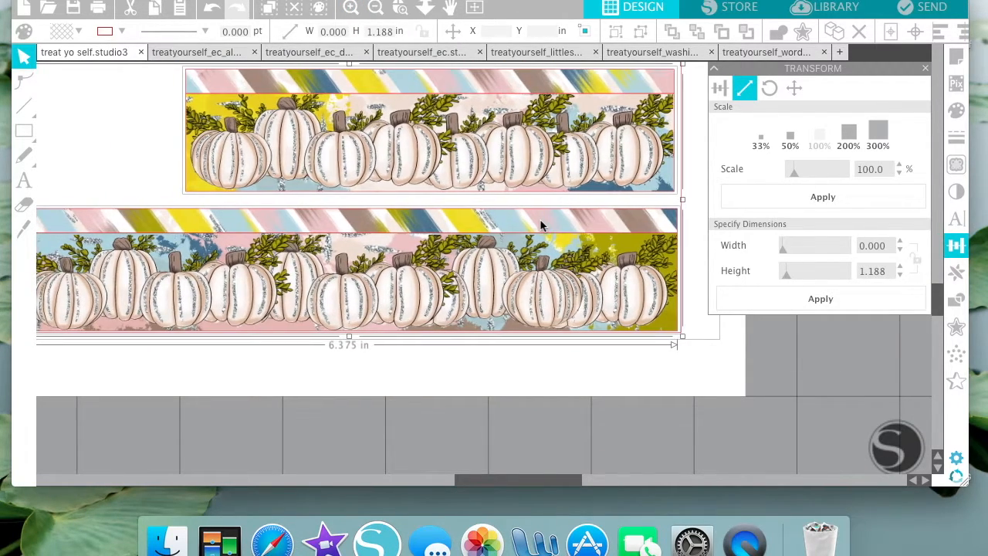
key("Down")
left_click(504, 412)
Align the shorter washi group with the right edge of the full-width washi group.
scroll(503, 411, "left", 5)
scroll(503, 417, "left", 2)
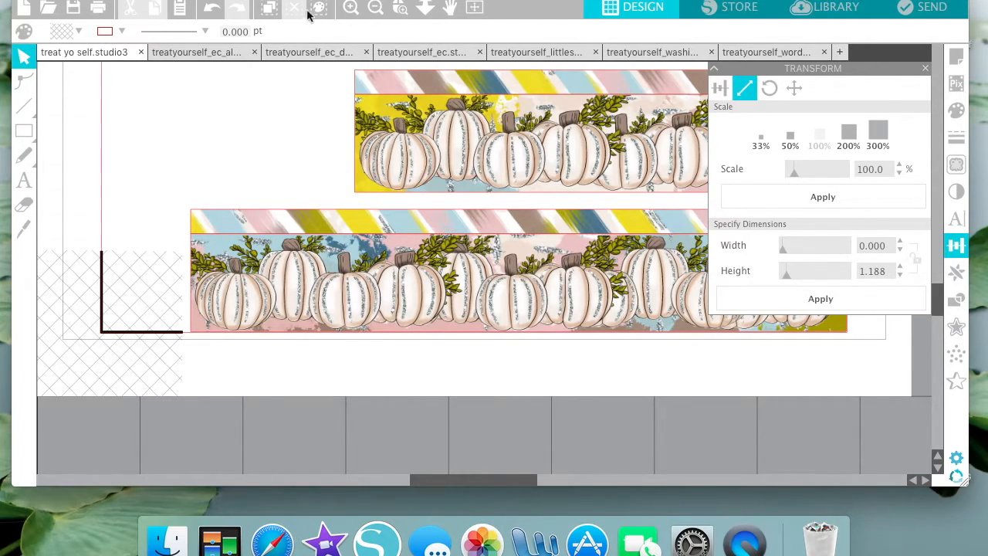
left_click(350, 7)
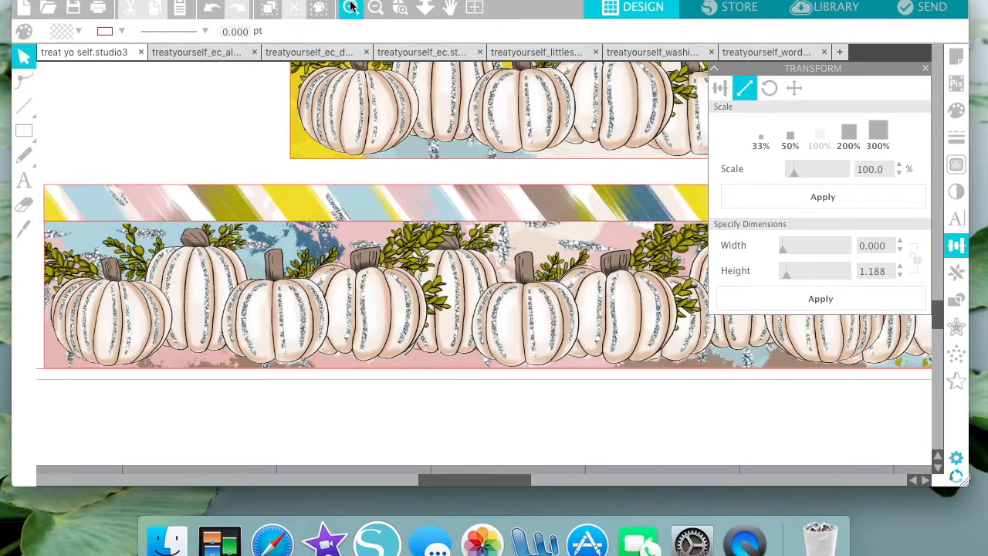
left_click(351, 7)
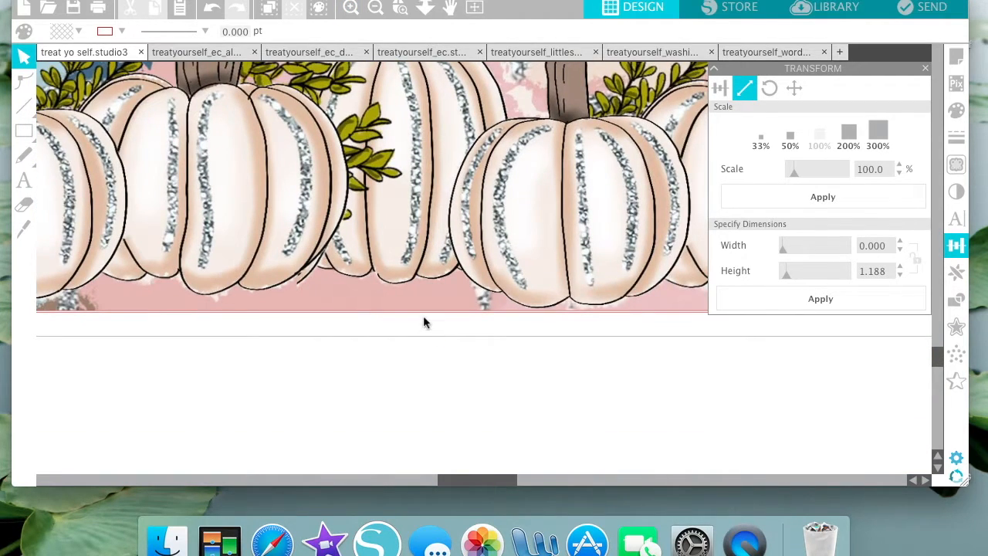
scroll(477, 315, "right", 10)
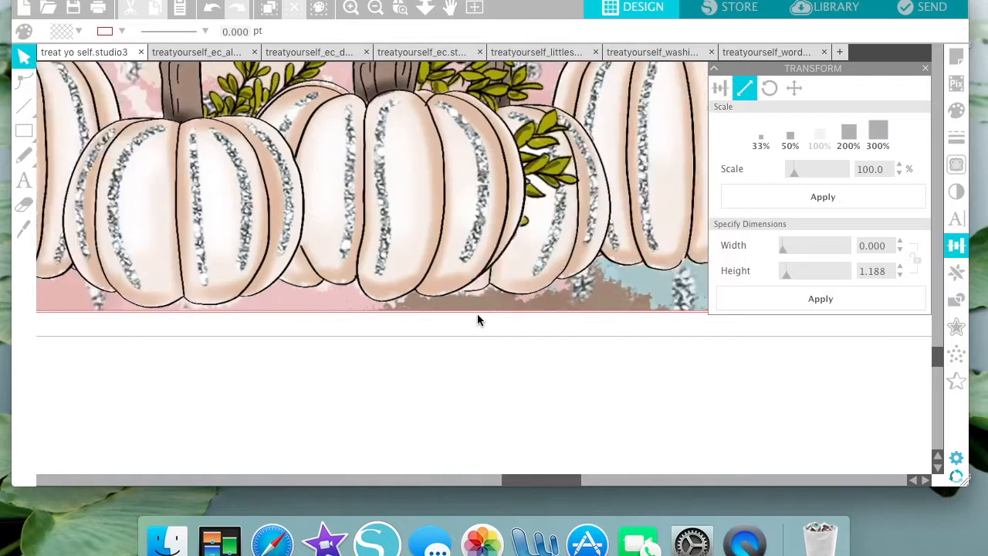
scroll(477, 320, "right", 5)
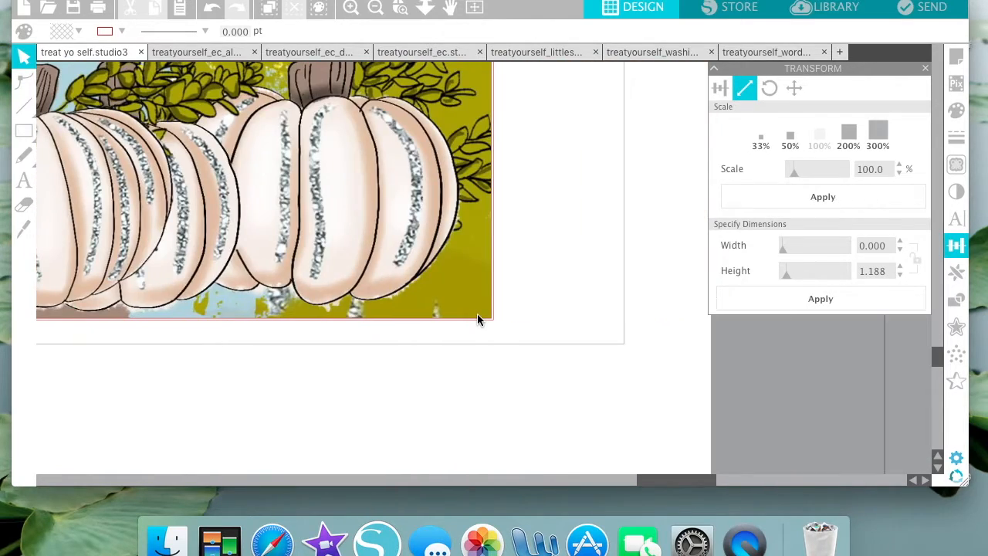
left_click(471, 298)
scroll(582, 246, "up", 10)
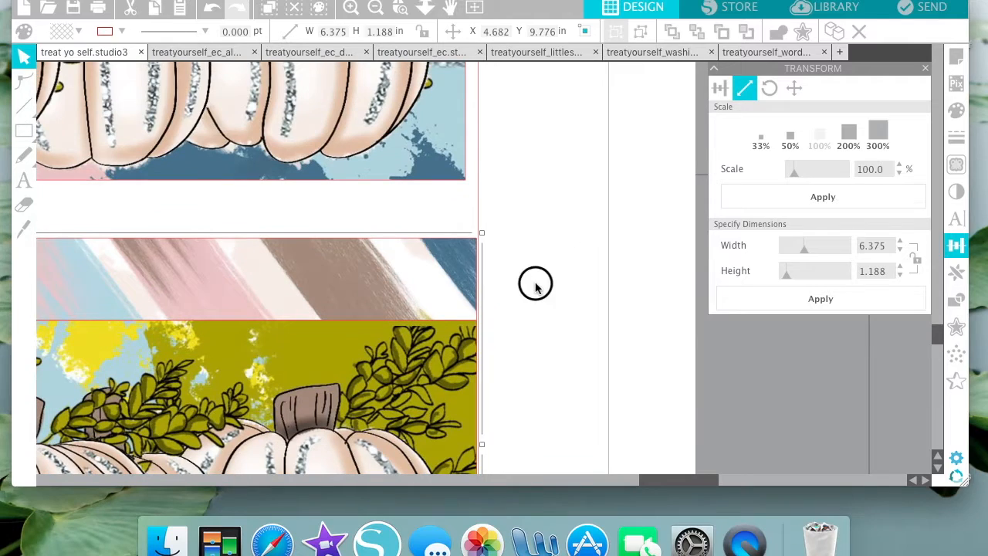
left_click(536, 285)
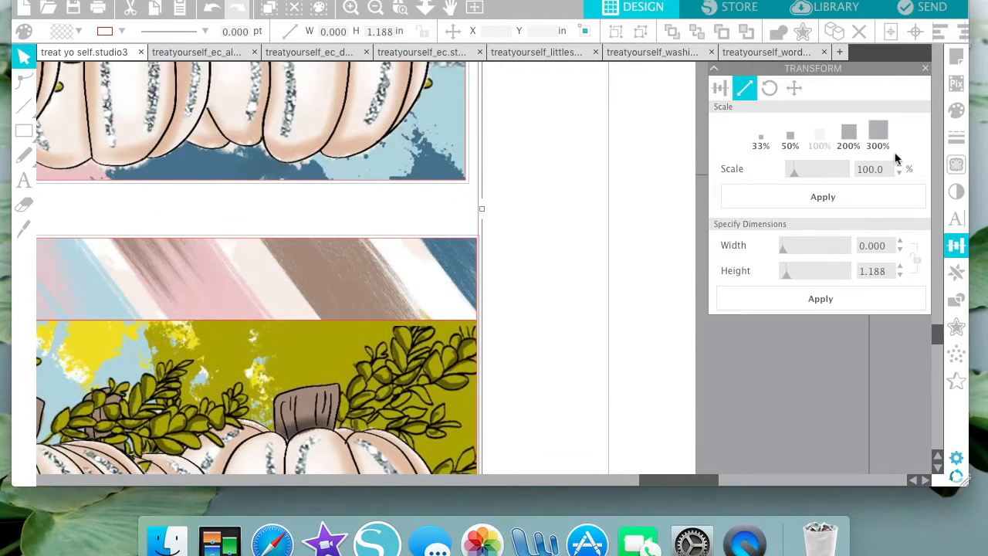
left_click(720, 90)
left_click(902, 158)
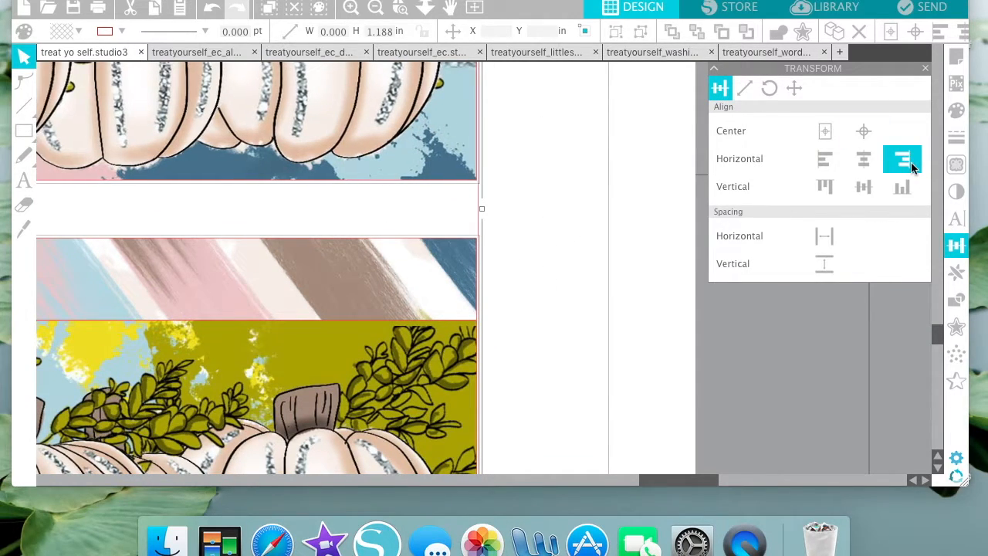
left_click(524, 227)
Nudge the shorter washi group down until only a hairline gap separates it from the full-width washi group.
left_click(454, 162)
key("Down")
key("Down")
key("Down")
key("Down")
key("Down")
key("Down")
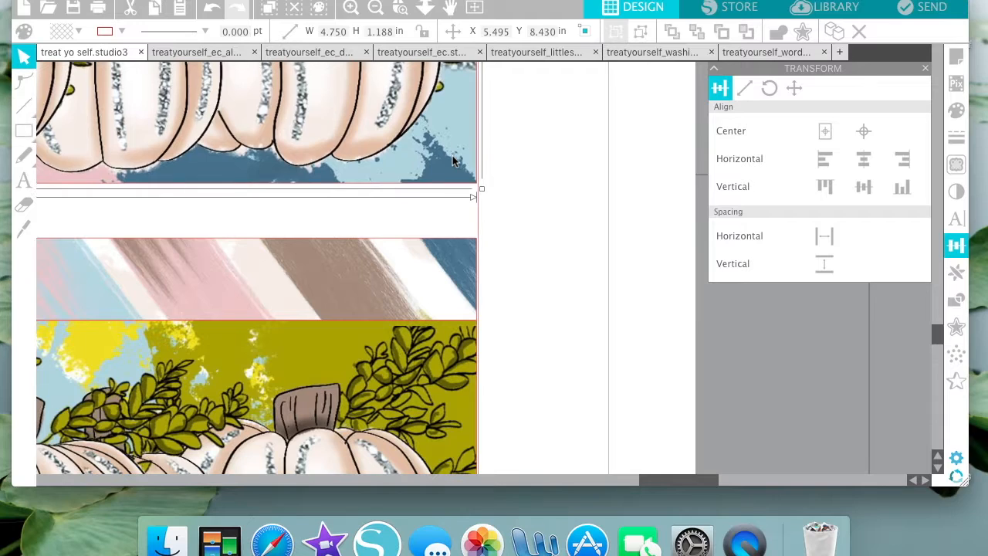
key("Down")
key("Down")
key("Down")
key("Down")
key("Down")
key("Down")
key("Down")
key("Down")
key("Down")
key("Down")
key("Down")
key("Down")
key("Down")
key("Down")
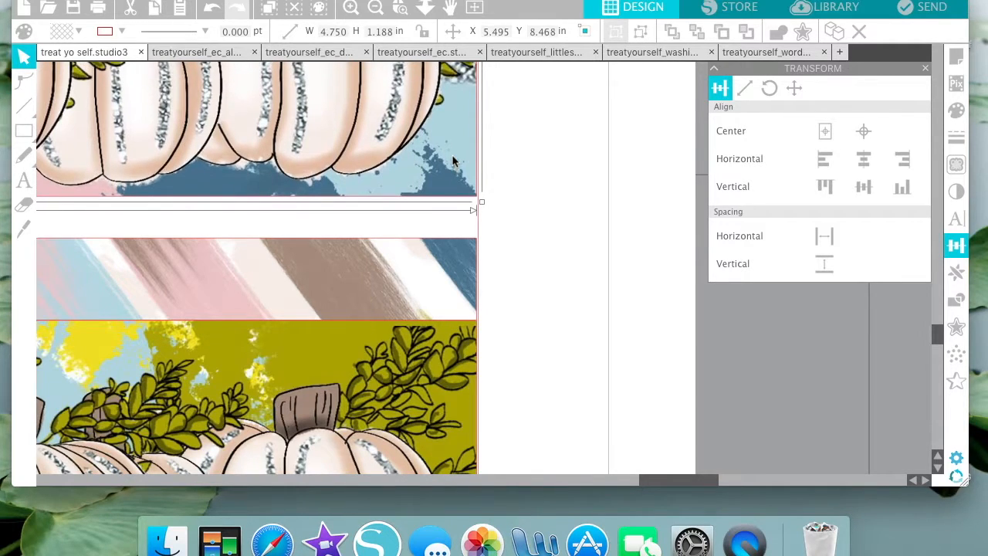
key("Down")
key("Down")
key("Down")
key("Down")
key("Down")
key("Down")
key("Down")
key("Down")
key("Down")
key("Down")
key("Down")
key("Down")
key("Down")
key("Down")
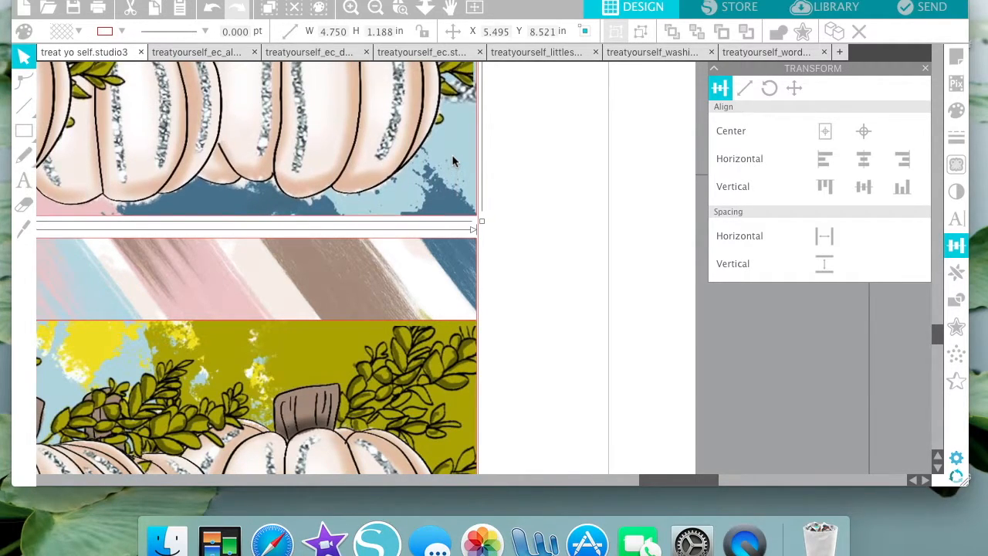
key("Down")
key("Down")
key("Down")
key("Down")
key("Down")
key("Down")
key("Down")
key("Down")
key("Down")
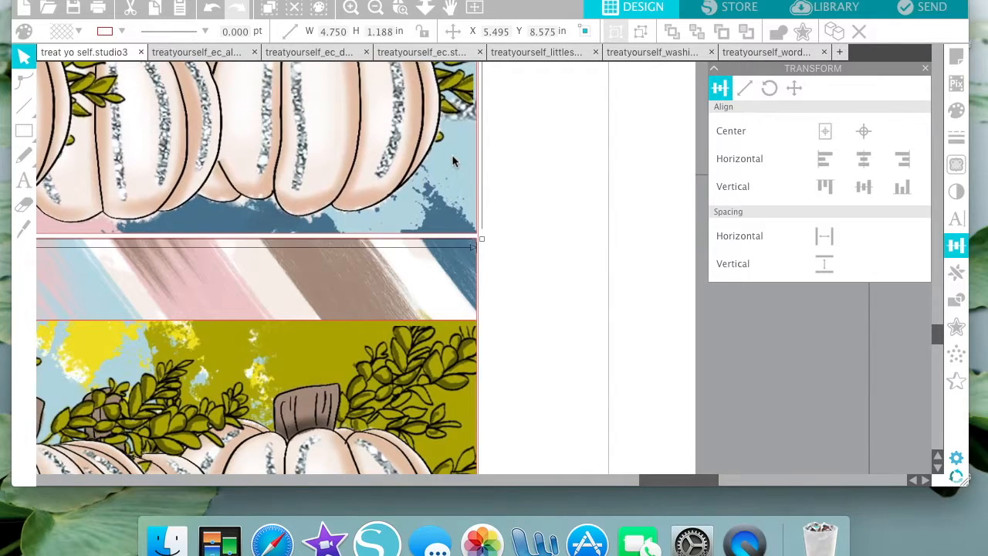
left_click(616, 244)
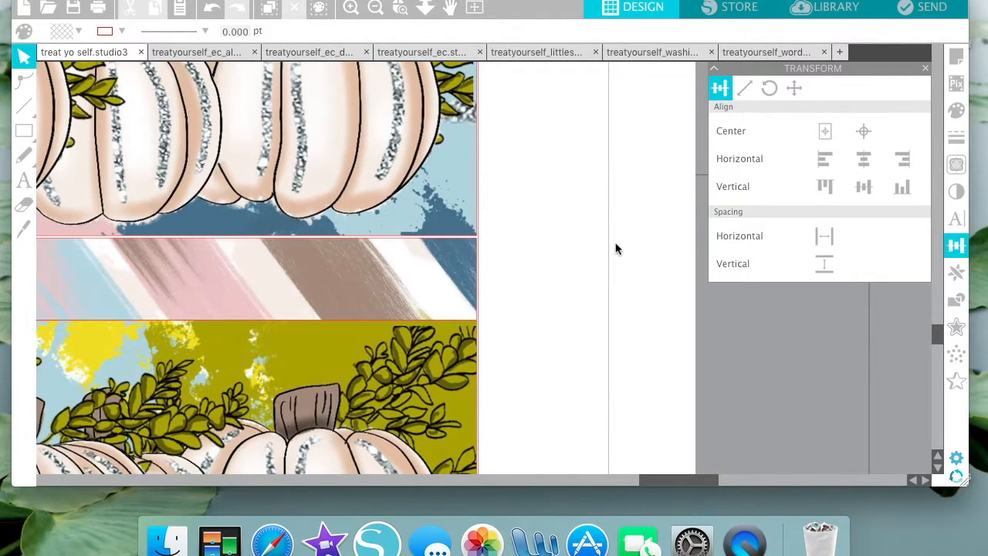
Cut the vertical WEEKEND banner and the two small striped flags out of the treatyourself_ec.st… file.
scroll(616, 245, "left", 3)
left_click(382, 4)
left_click(383, 4)
left_click(383, 4)
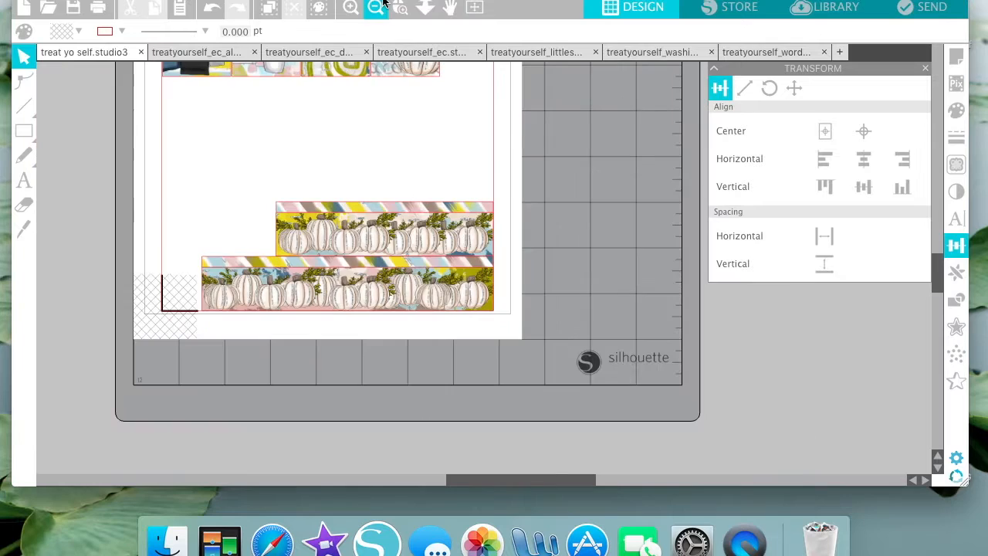
left_click(383, 4)
scroll(349, 159, "up", 2)
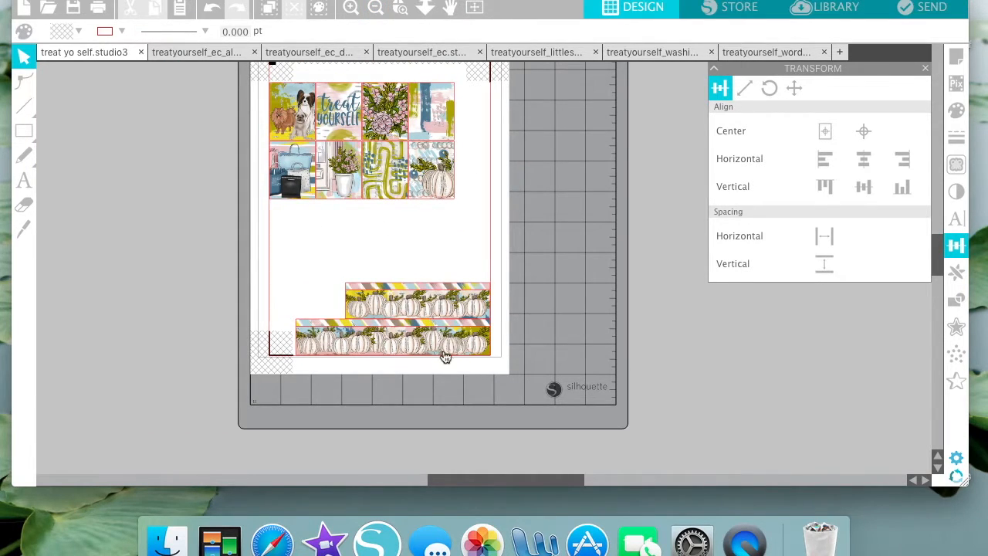
left_click(223, 51)
left_click(313, 54)
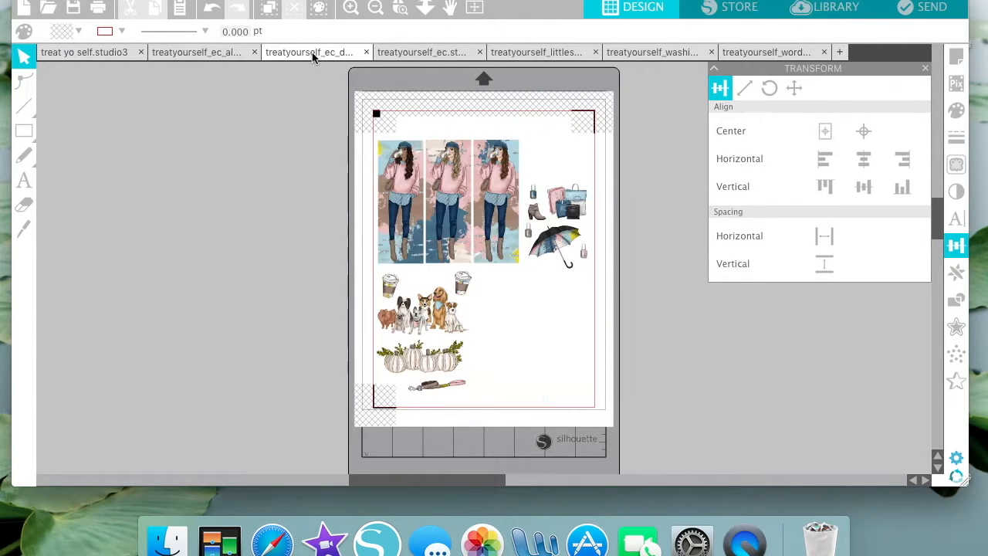
left_click(419, 52)
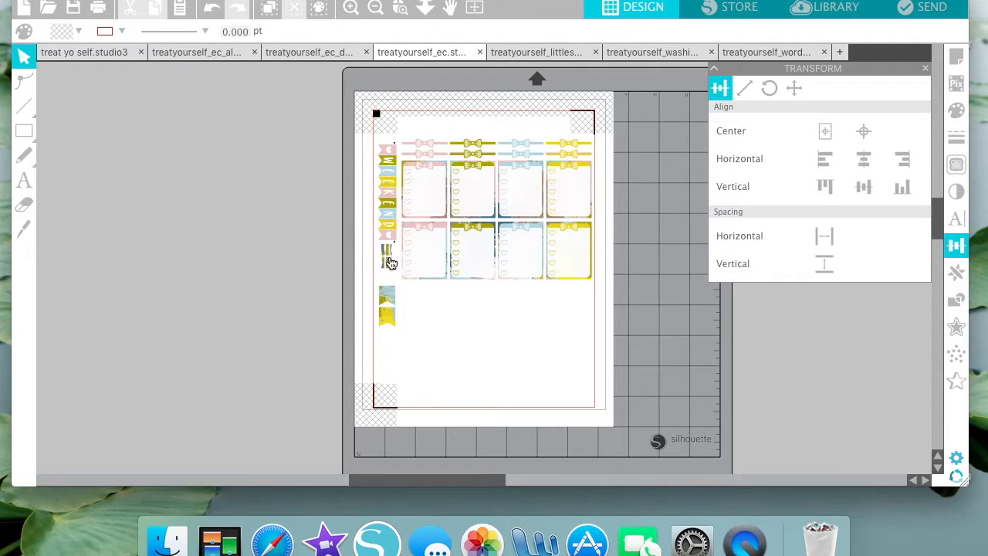
left_click(351, 9)
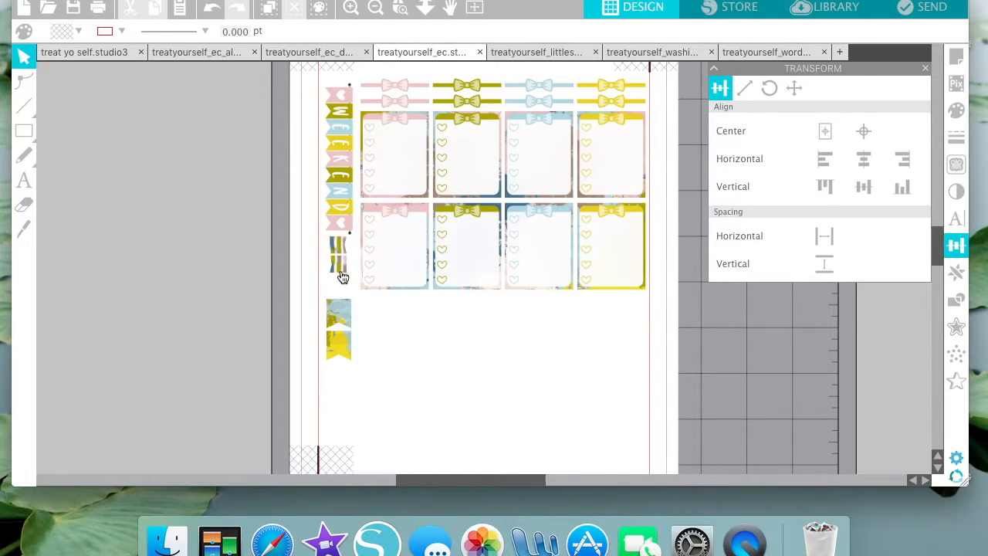
left_click_drag(308, 101, 337, 265)
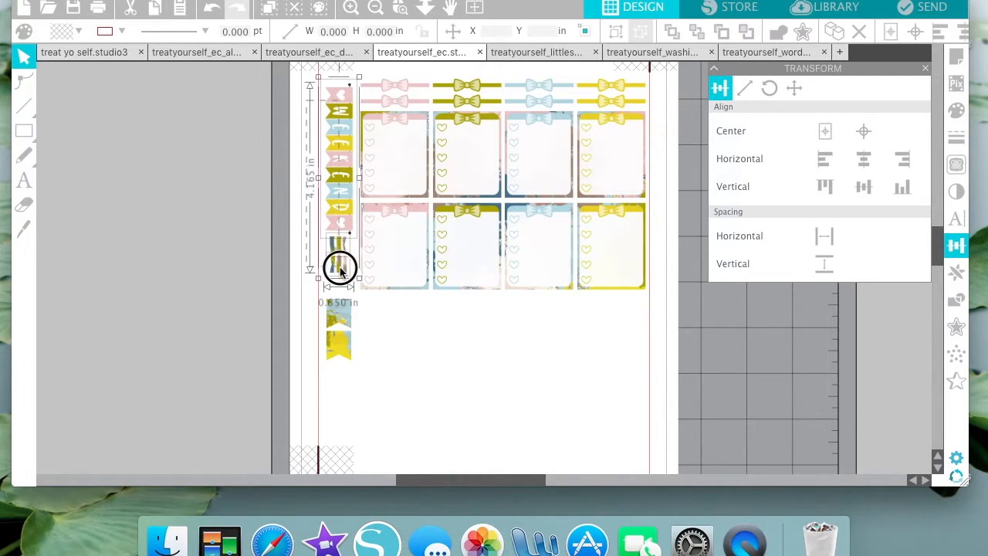
key("Delete")
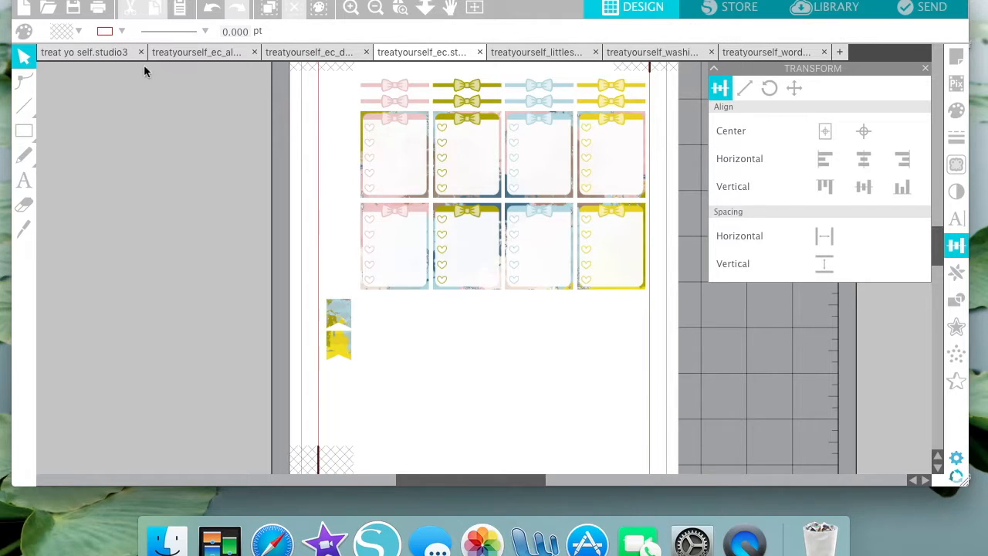
Paste the WEEKEND banner and striped flags, park them beside the "treat yo self" page, and set their line color to red.
left_click(106, 53)
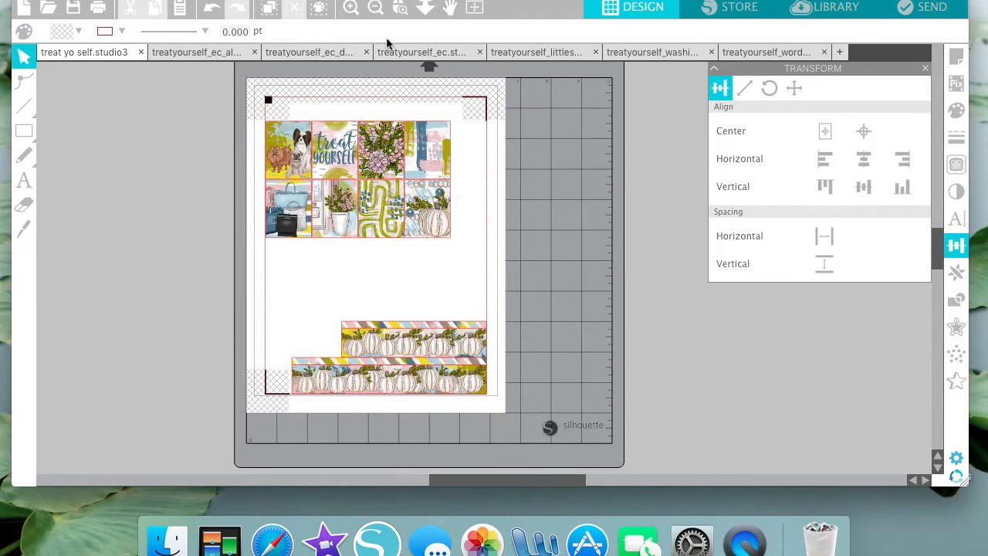
left_click(349, 9)
left_click(349, 9)
scroll(493, 142, "up", 5)
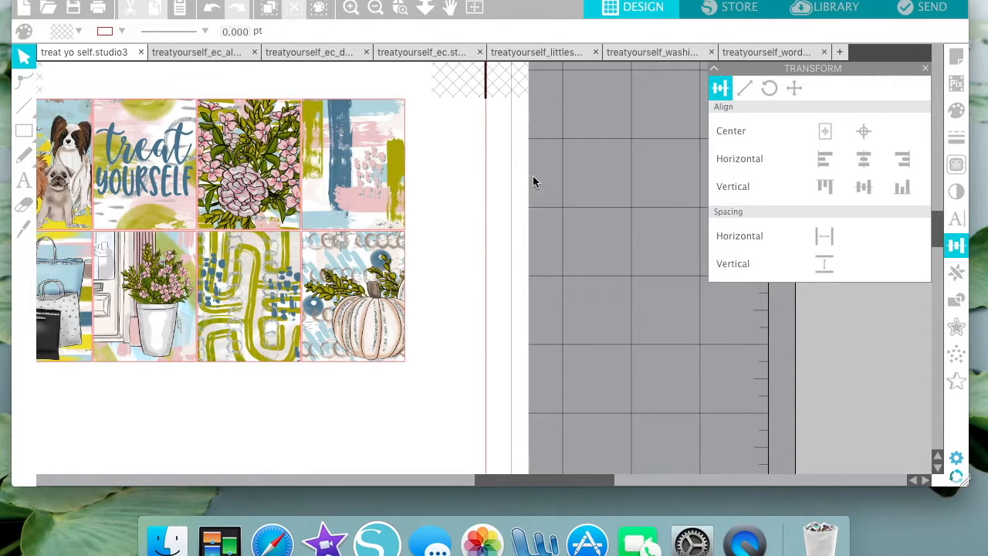
key("super+v")
left_click_drag(185, 368, 567, 195)
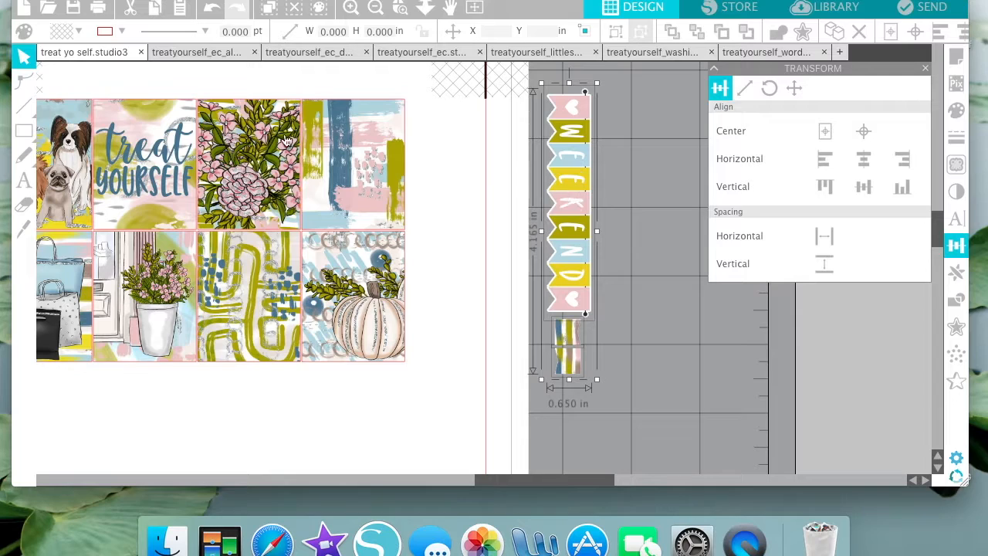
left_click(122, 32)
left_click(112, 91)
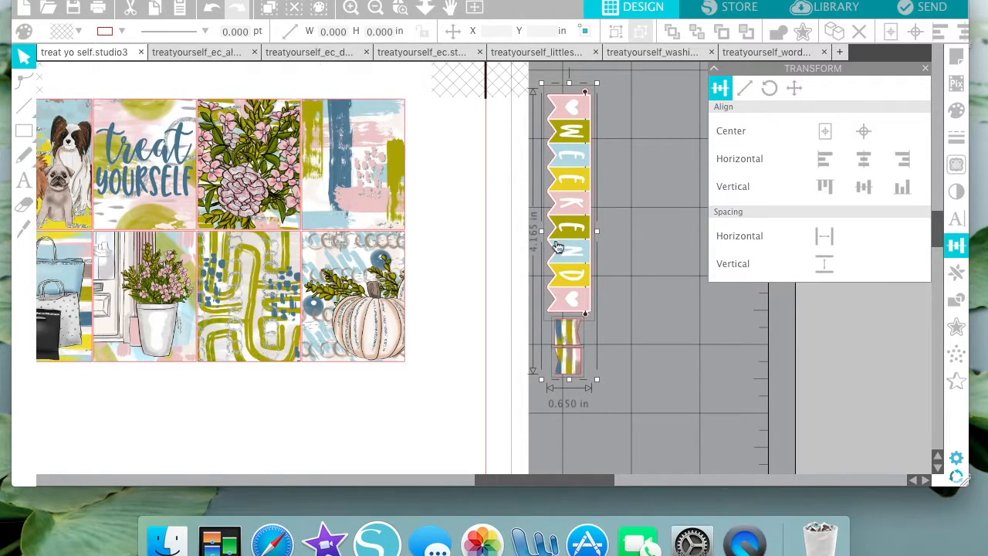
Place the WEEKEND banner just inside the page's right cut border, beside the square stickers, and nudge it slightly up.
left_click(667, 311)
left_click_drag(574, 276, 471, 286)
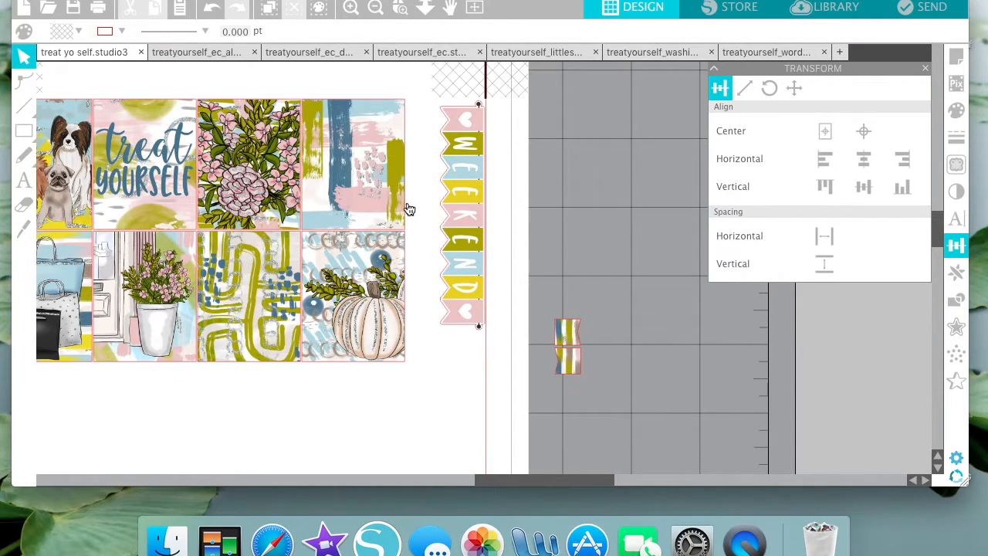
left_click(355, 9)
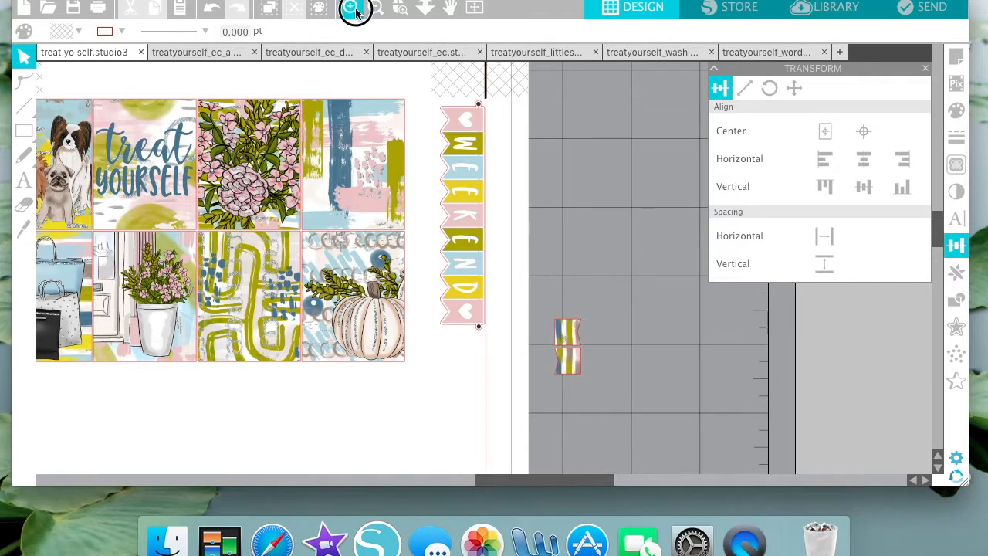
left_click(354, 9)
scroll(490, 133, "up", 4)
scroll(490, 137, "up", 5)
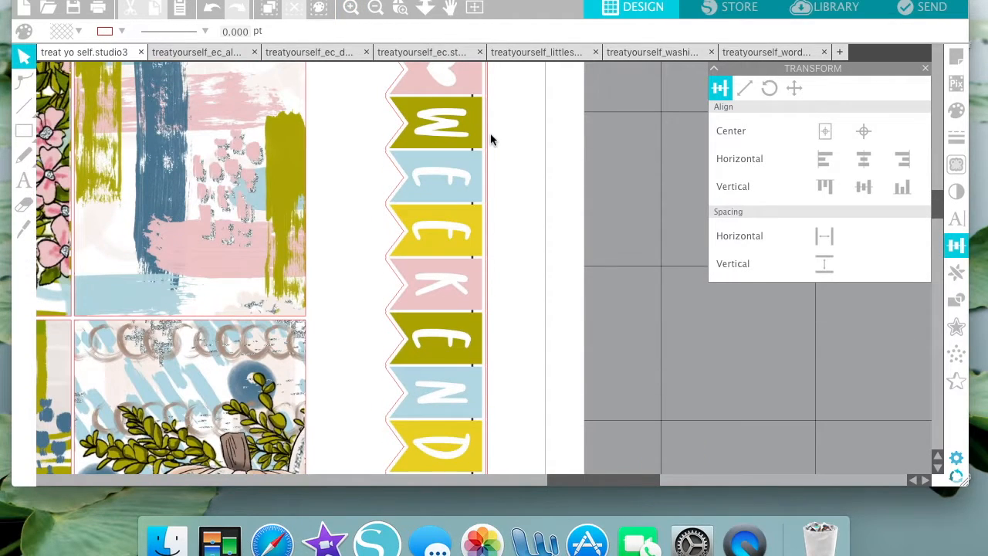
left_click(456, 238)
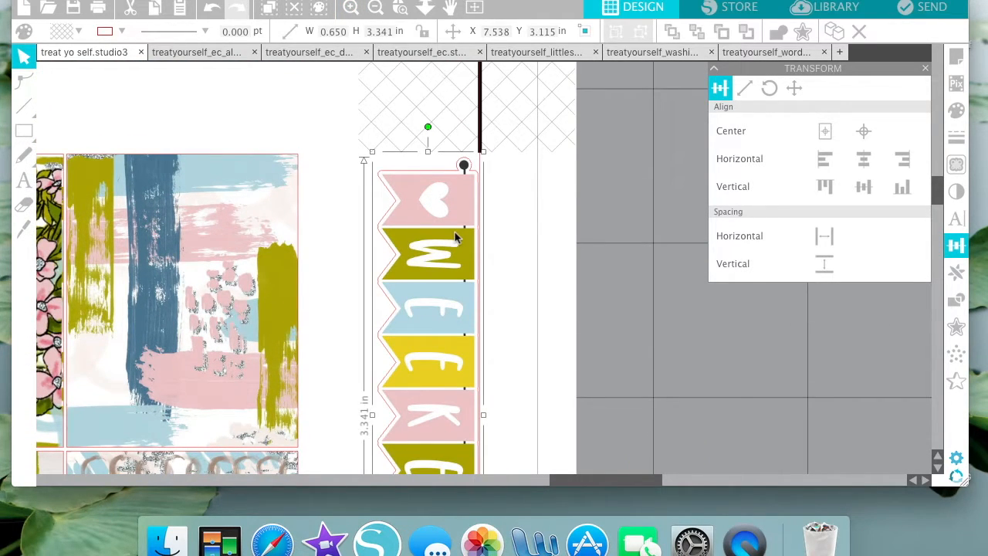
key("Up")
key("Up")
key("Up")
left_click(568, 309)
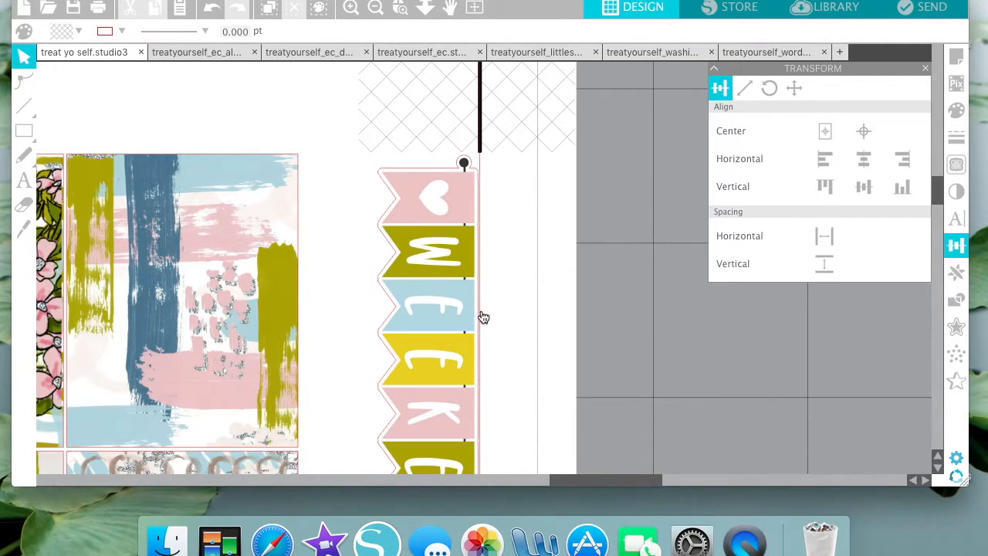
scroll(483, 317, "down", 10)
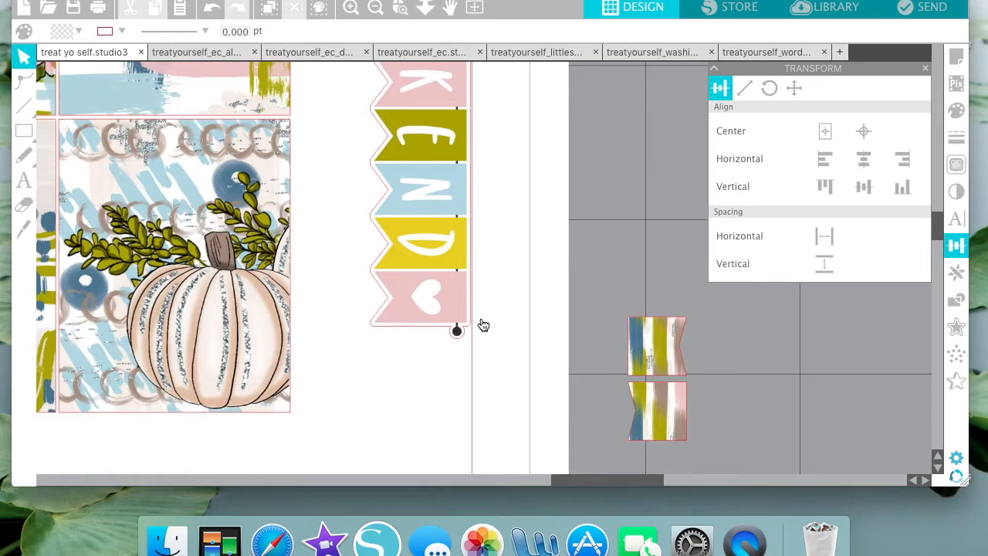
Move the two striped flags between the top-row brushstroke square sticker and the WEEKEND banner, level with the square sticker's top edge.
scroll(483, 325, "down", 1)
left_click(660, 323)
left_click_drag(667, 324, 329, 106)
scroll(329, 105, "up", 7)
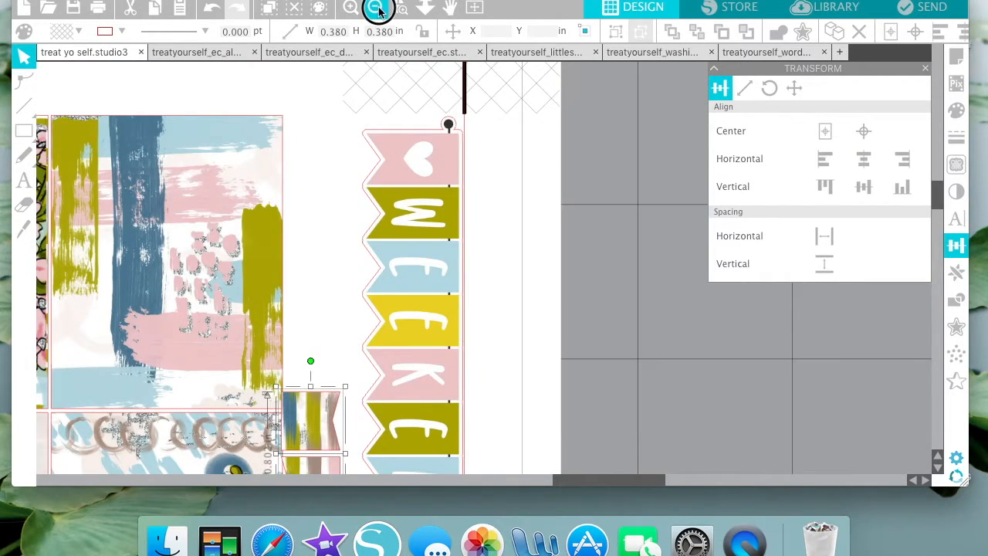
left_click(375, 7)
left_click_drag(374, 362, 379, 180)
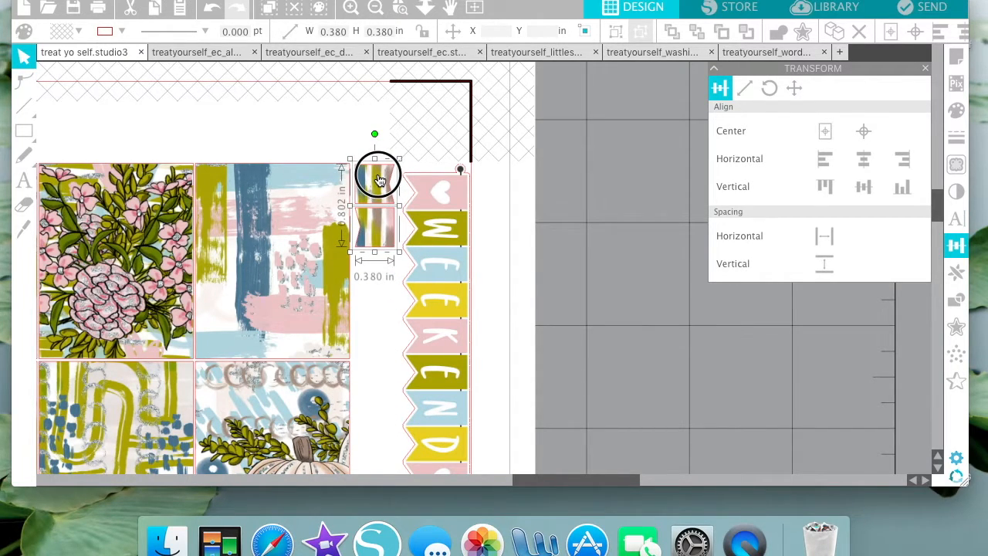
Nudge the lower striped flag up until it sits tight under the upper flag.
left_click(578, 238)
left_click(380, 224)
key("Up")
key("Up")
left_click(657, 316)
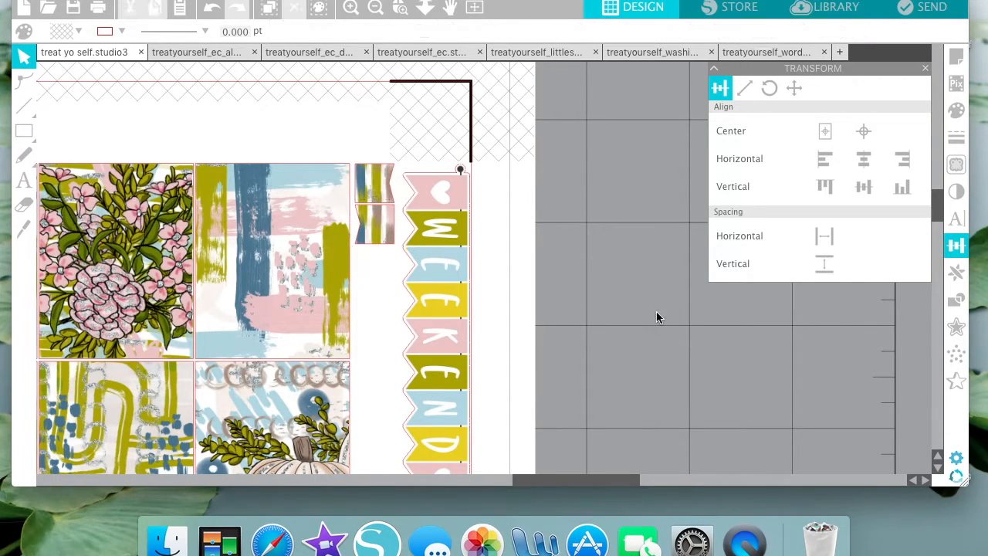
Cut the pink, green, blue and yellow glitter strips out of the treatyourself_littles… file.
left_click(375, 7)
left_click(375, 6)
scroll(479, 260, "up", 2)
scroll(479, 260, "left", 2)
scroll(468, 89, "left", 4)
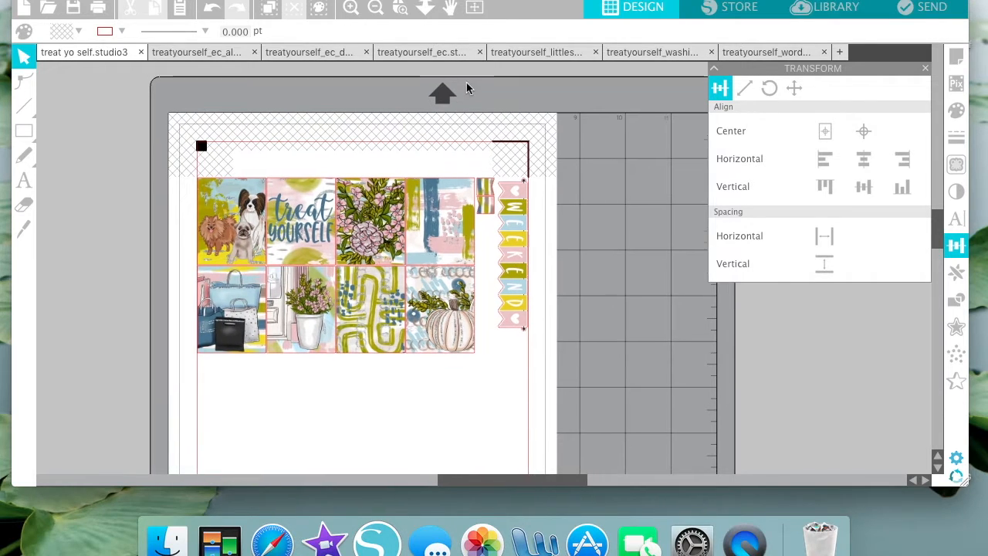
scroll(557, 77, "down", 2)
scroll(564, 80, "right", 4)
left_click(557, 49)
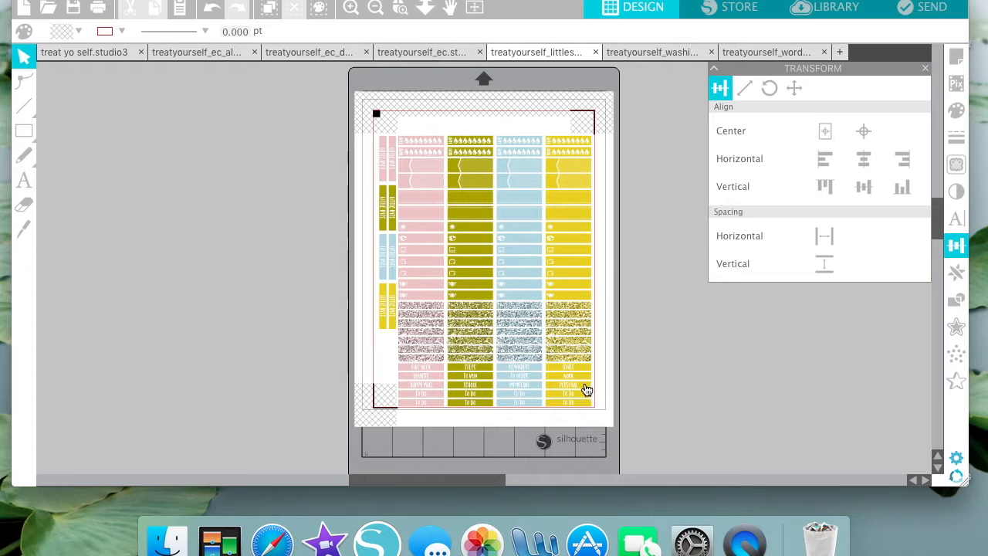
left_click(348, 7)
left_click_drag(662, 363, 385, 276)
key("Delete")
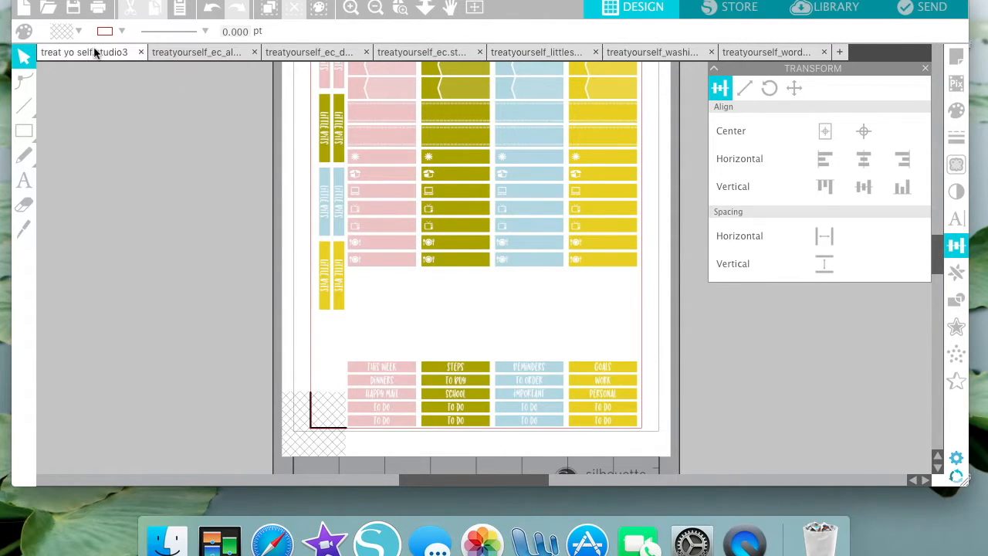
Paste the glitter strips on the "treat yo self" page below the square stickers and set their line color to red.
left_click(95, 52)
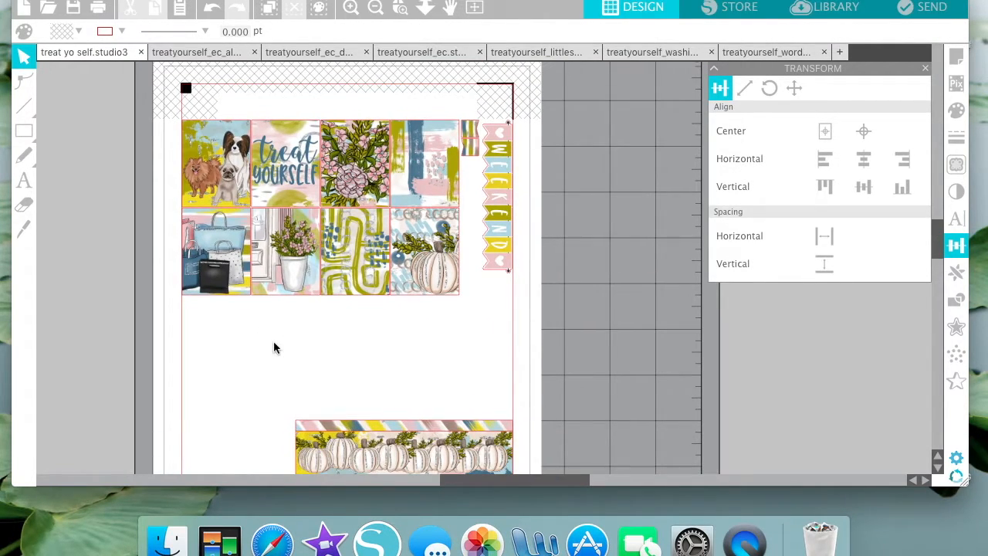
key("super+v")
left_click_drag(375, 327, 257, 364)
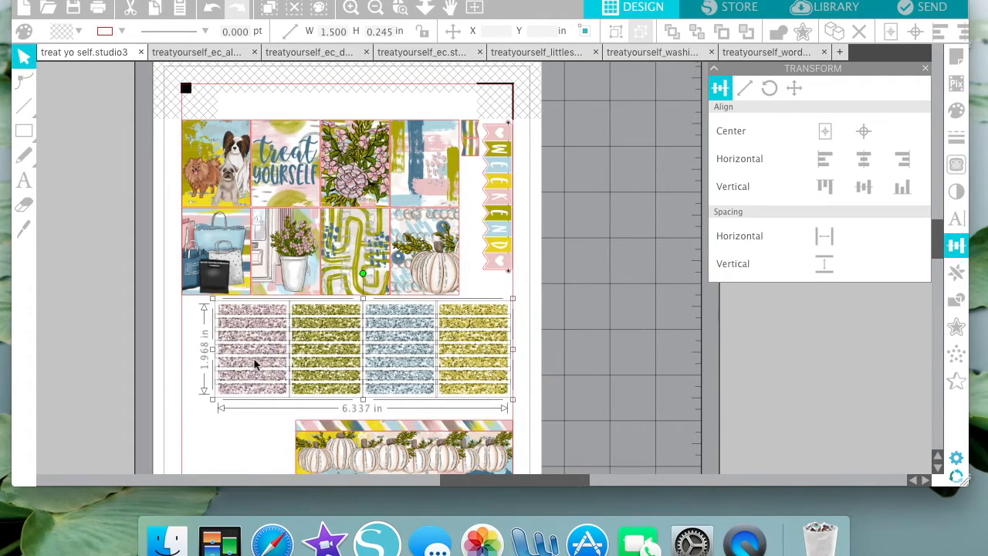
left_click(121, 31)
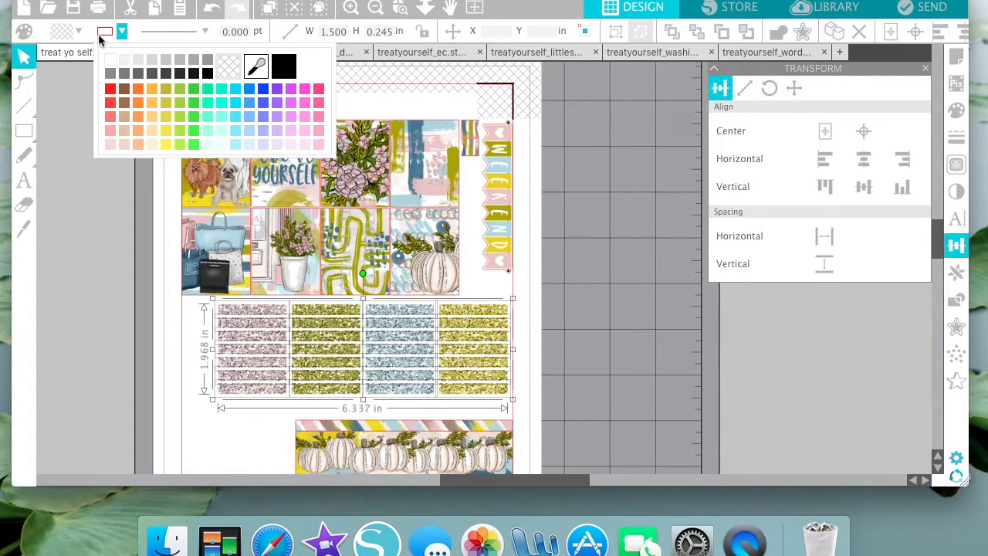
left_click(110, 95)
left_click(681, 370)
Left-align the pink glitter column with the shopping bags sticker and the green glitter column with the flower pot sticker.
left_click_drag(588, 408, 411, 401)
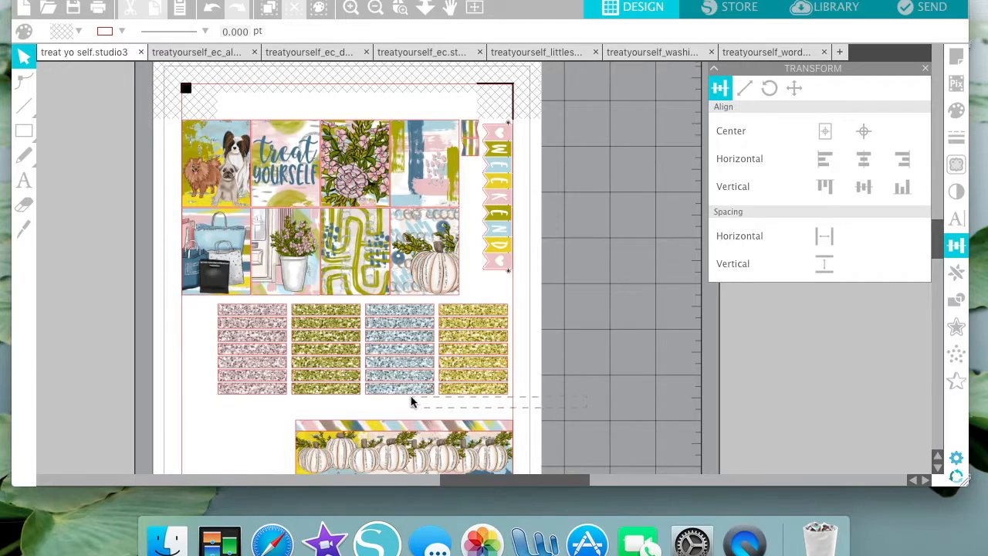
left_click_drag(240, 413, 204, 288)
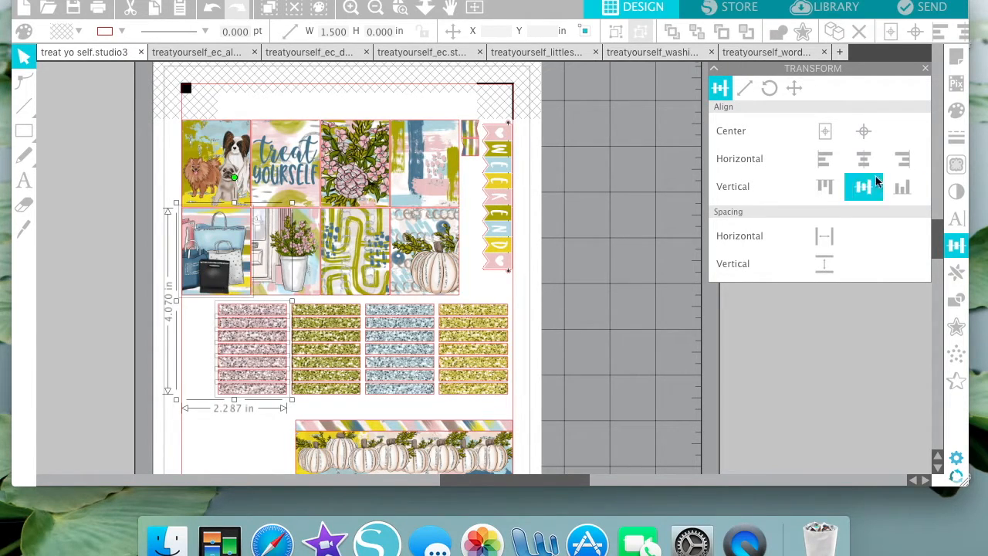
left_click(834, 160)
left_click(329, 405)
left_click(326, 342)
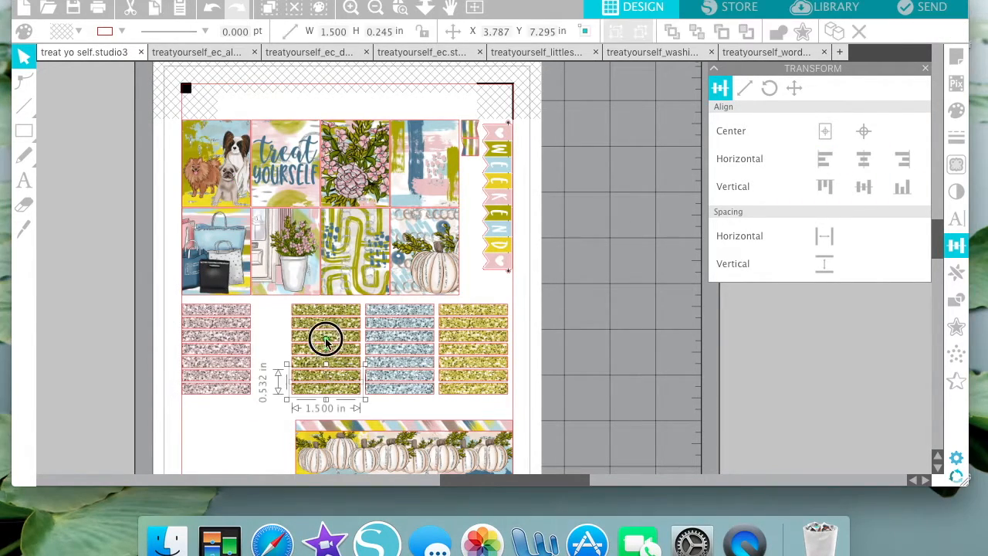
left_click(298, 267, "shift")
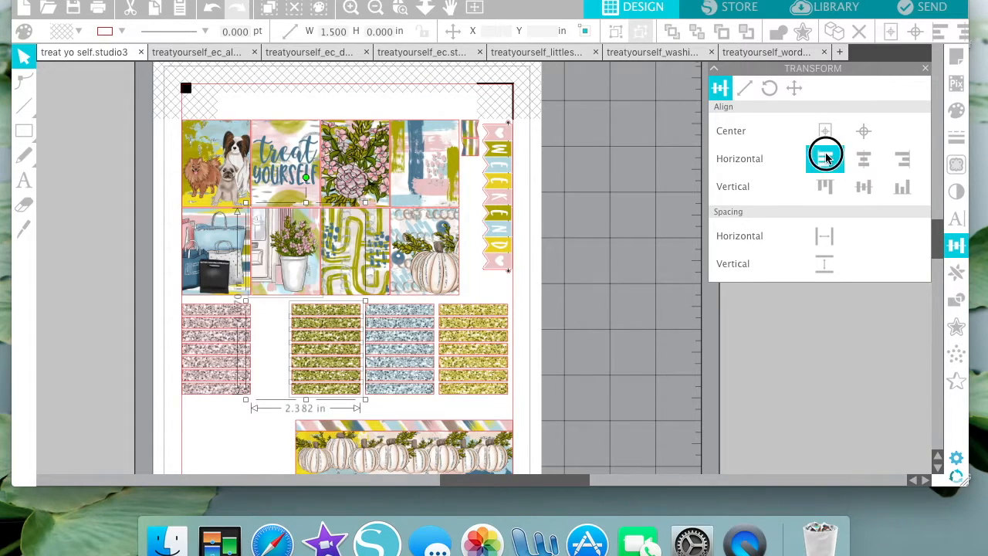
left_click(824, 158)
Left-align the blue glitter column with the green swirl sticker and the yellow glitter column with the pumpkin sticker.
left_click(412, 332)
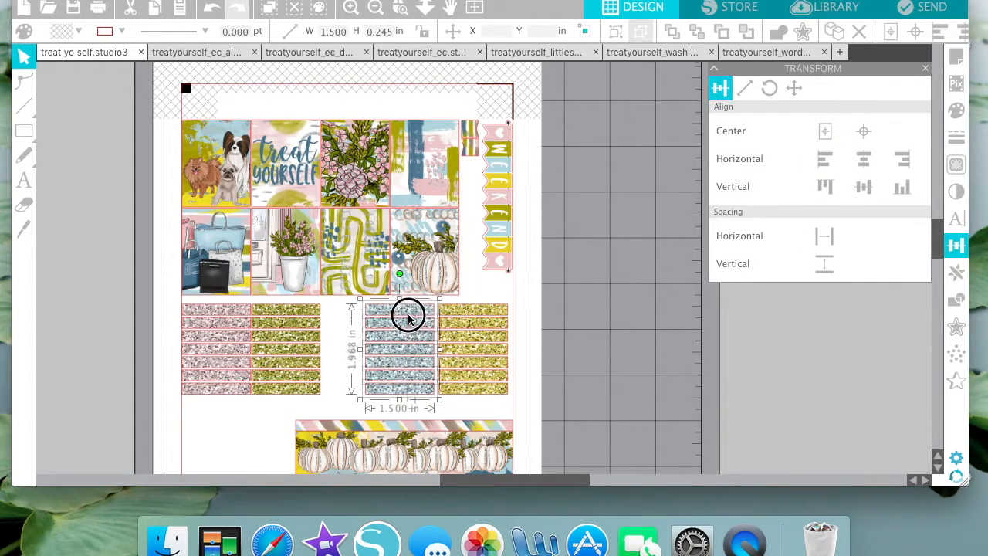
left_click(369, 294, "shift")
left_click(824, 158)
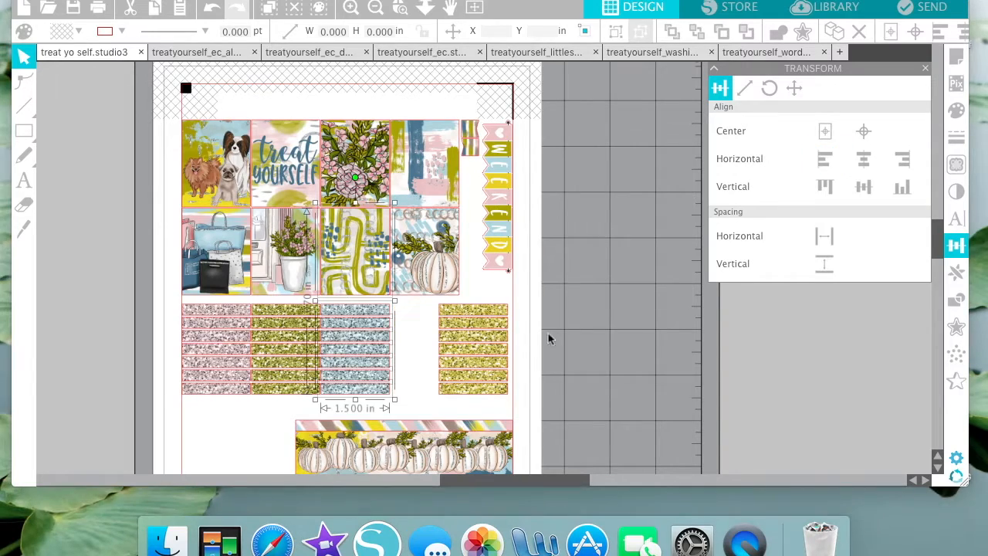
left_click(533, 340)
left_click_drag(474, 406, 468, 309)
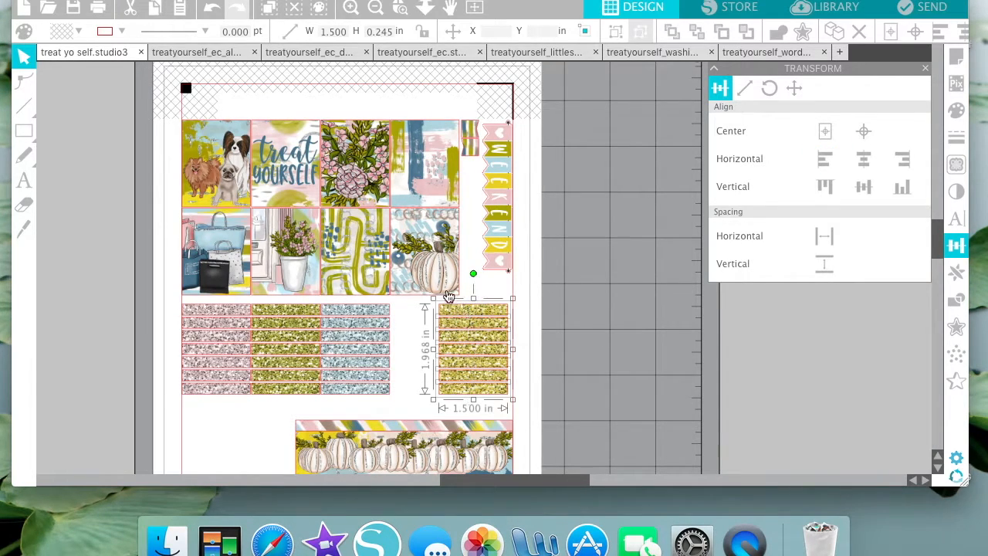
left_click(438, 282, "shift")
left_click(825, 158)
left_click(566, 308)
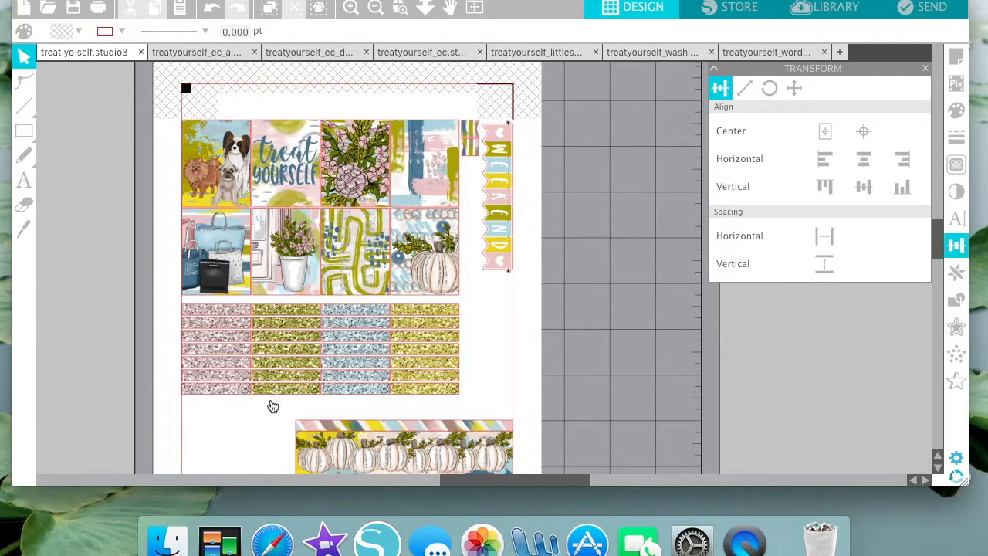
Nudge all four glitter columns up together until only a hairline gap separates them from the square stickers.
left_click(351, 7)
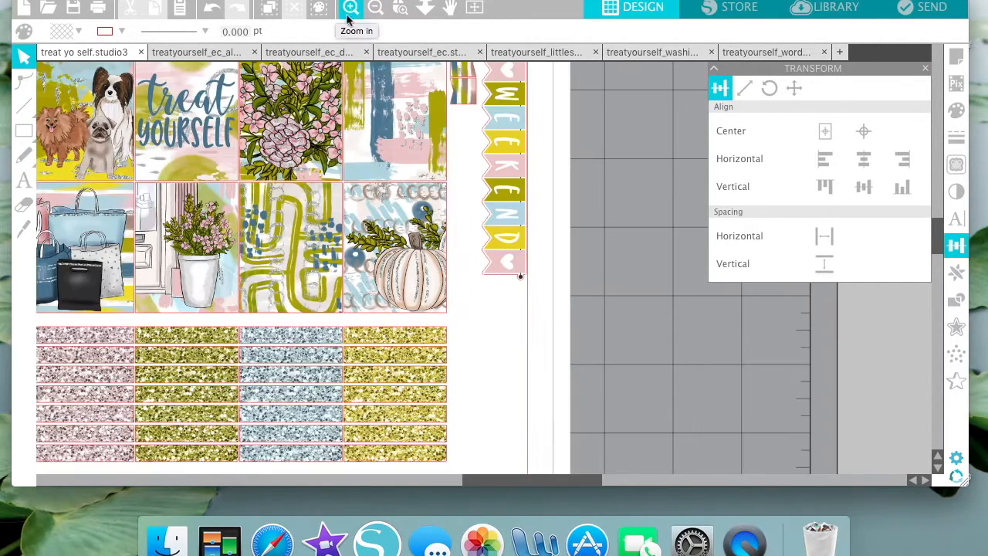
scroll(280, 222, "left", 5)
left_click_drag(594, 452, 168, 298)
key("Up")
key("Up")
key("Up")
key("Up")
key("Up")
key("Up")
key("Up")
key("Up")
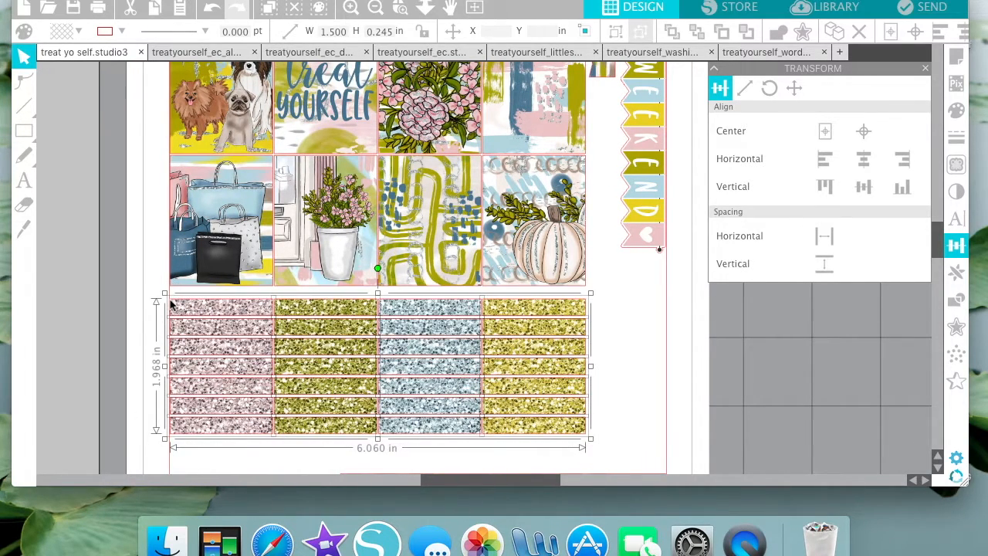
key("Up")
key("Up")
key("Up")
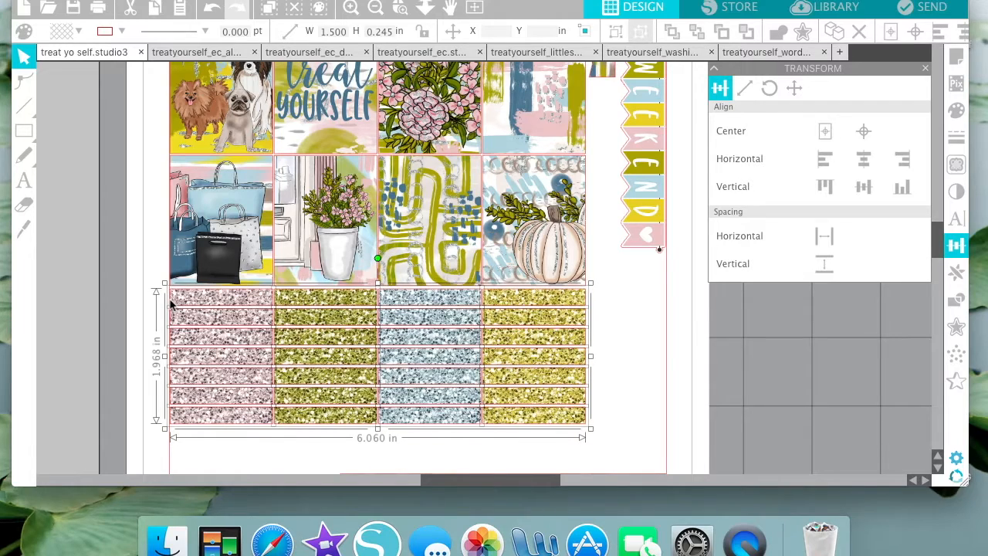
Delete the bottom row of glitter strips across all four columns.
left_click(350, 7)
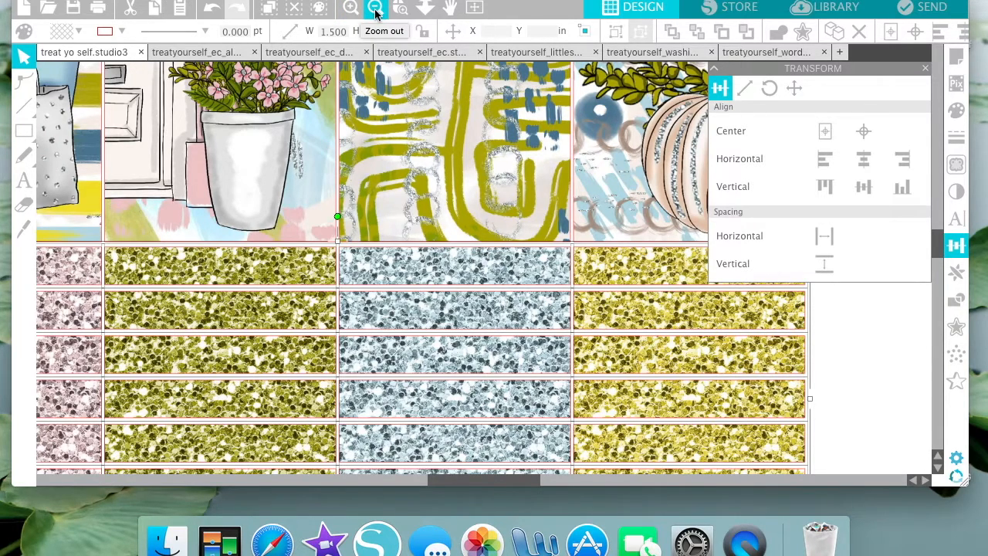
scroll(340, 365, "down", 2)
scroll(339, 365, "left", 5)
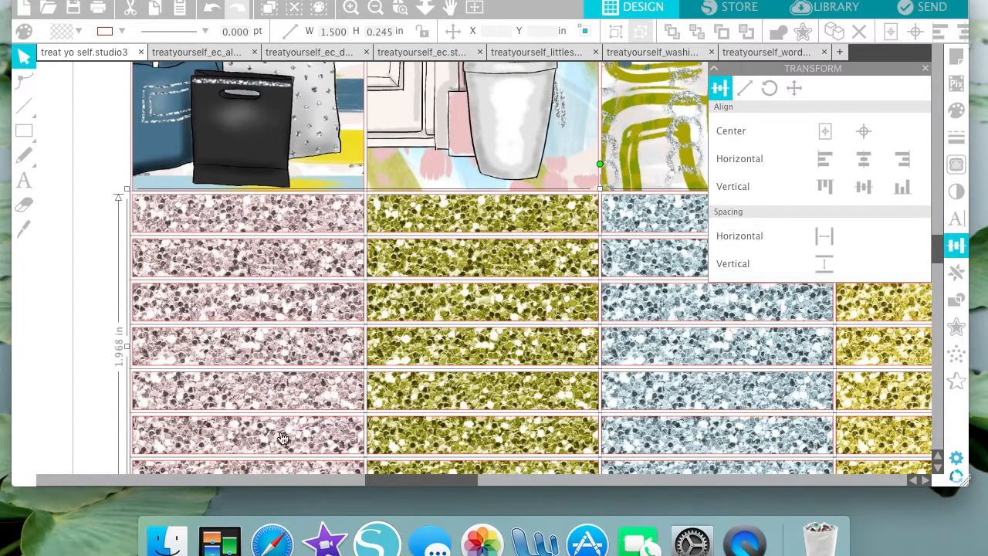
scroll(282, 438, "down", 2)
left_click(280, 458)
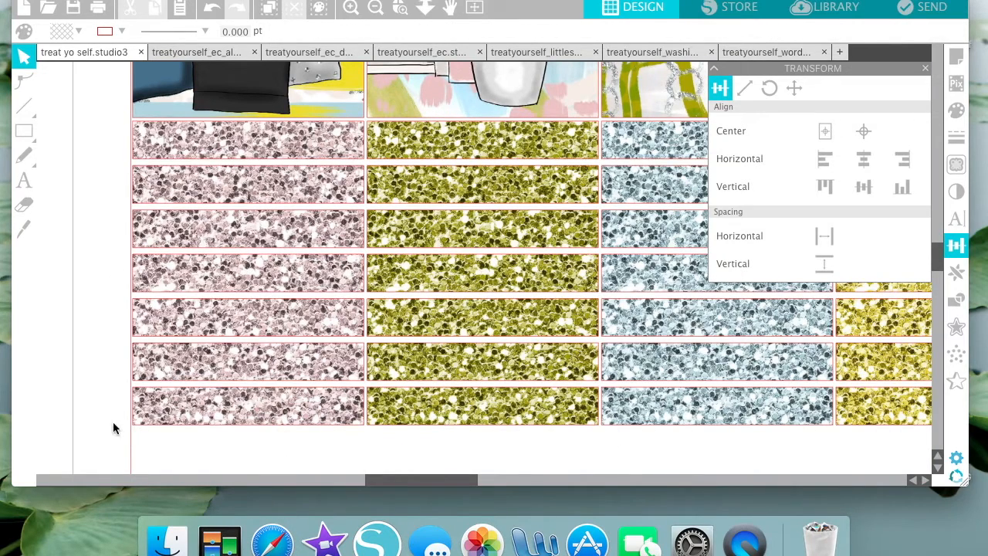
scroll(113, 424, "right", 1)
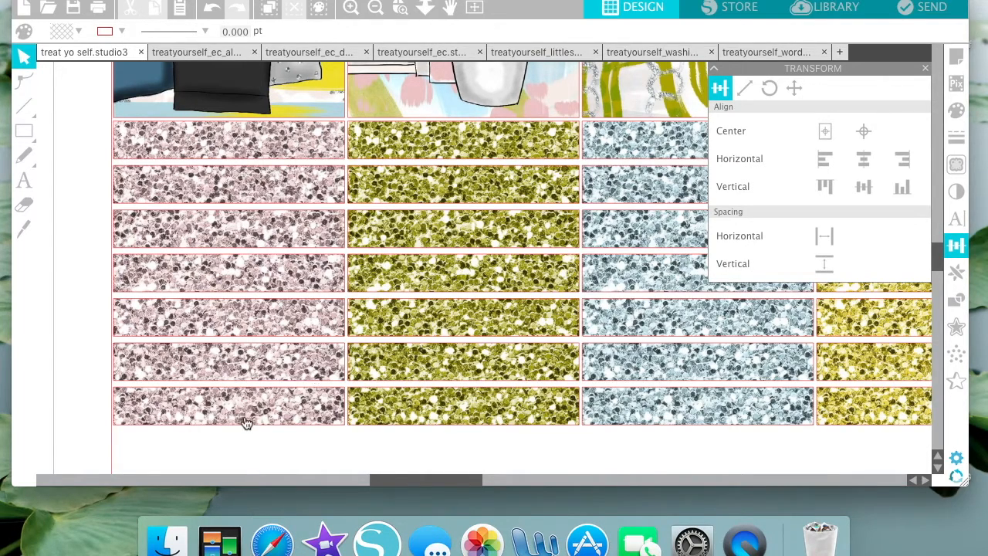
left_click_drag(93, 417, 840, 404)
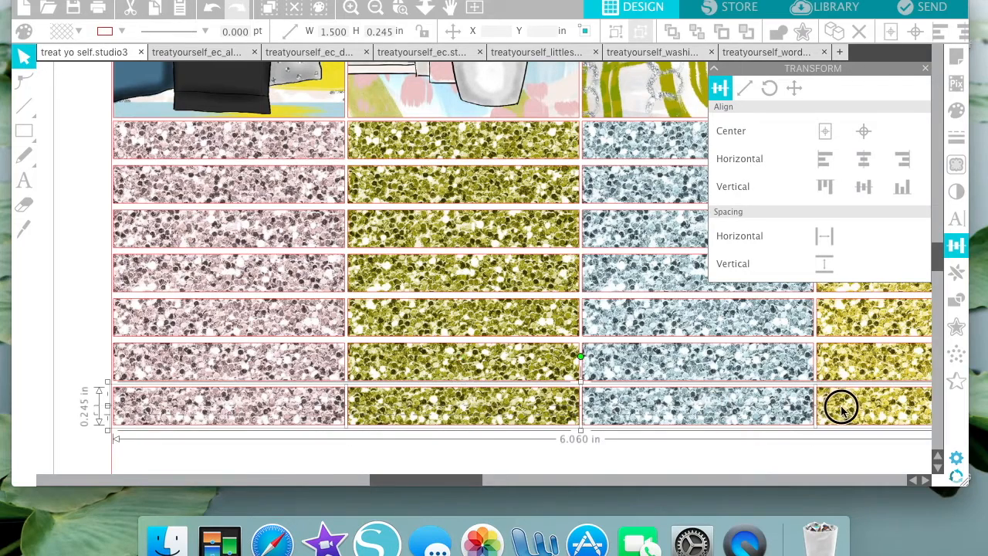
key("Delete")
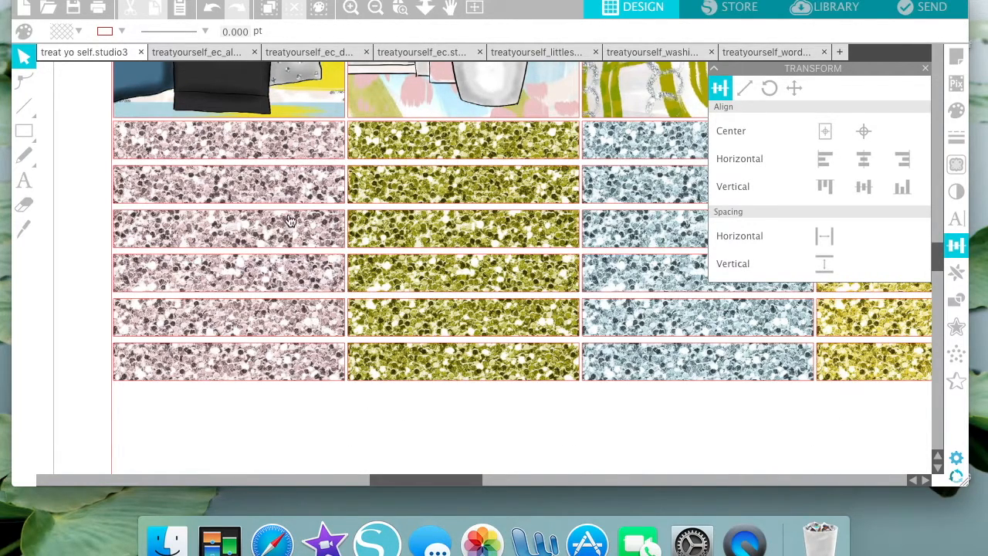
Delete the three lowest strips of the green glitter column.
scroll(656, 301, "right", 3)
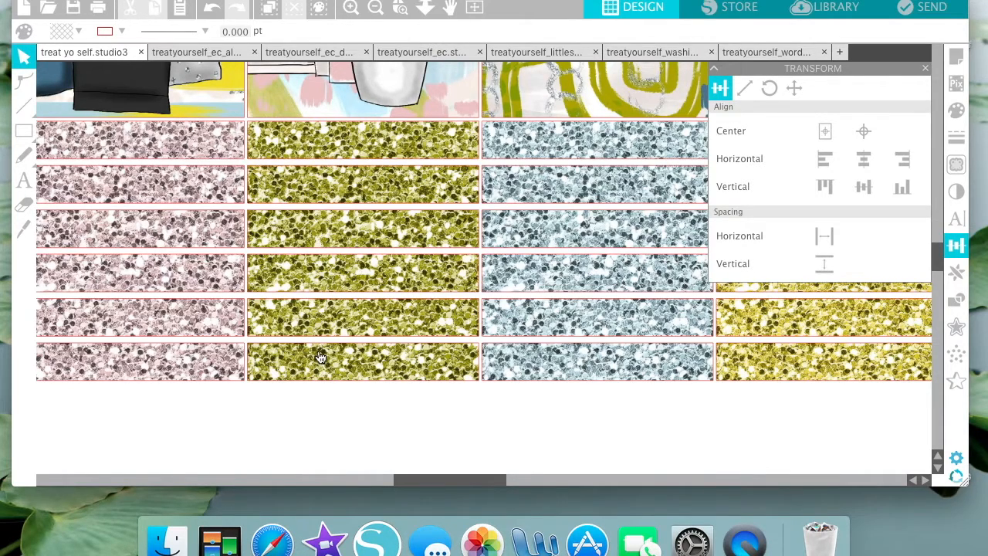
left_click_drag(317, 407, 314, 279)
key("Delete")
Nudge every glitter row from the second down up together until the second row meets the first.
scroll(315, 284, "left", 2)
left_click_drag(756, 409, 146, 191)
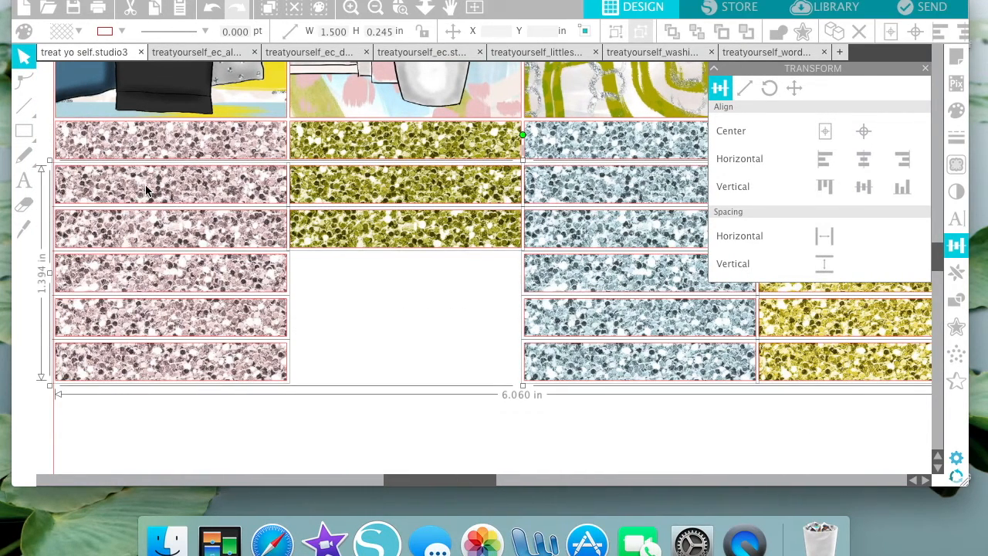
key("Up")
key("Up")
key("Up")
key("Up")
key("Up")
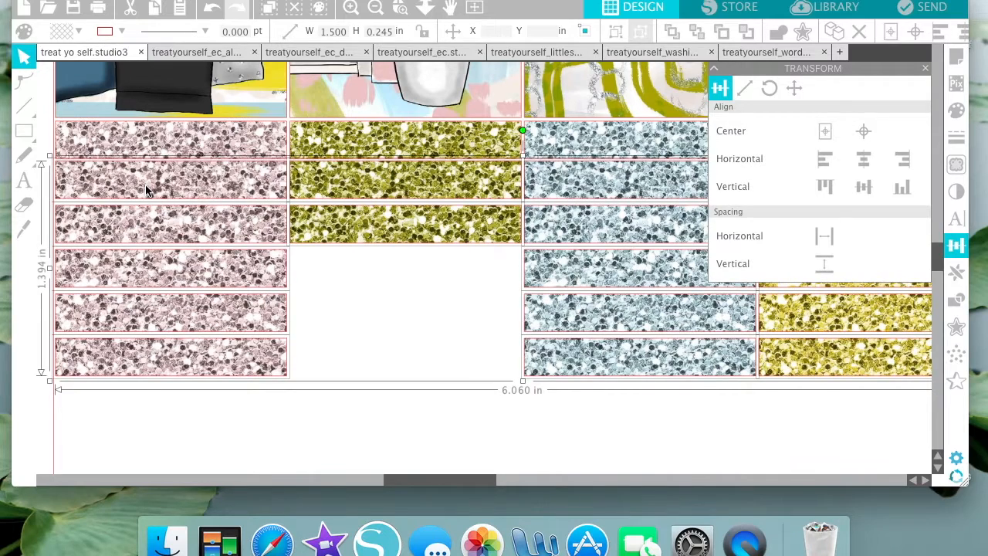
key("Up")
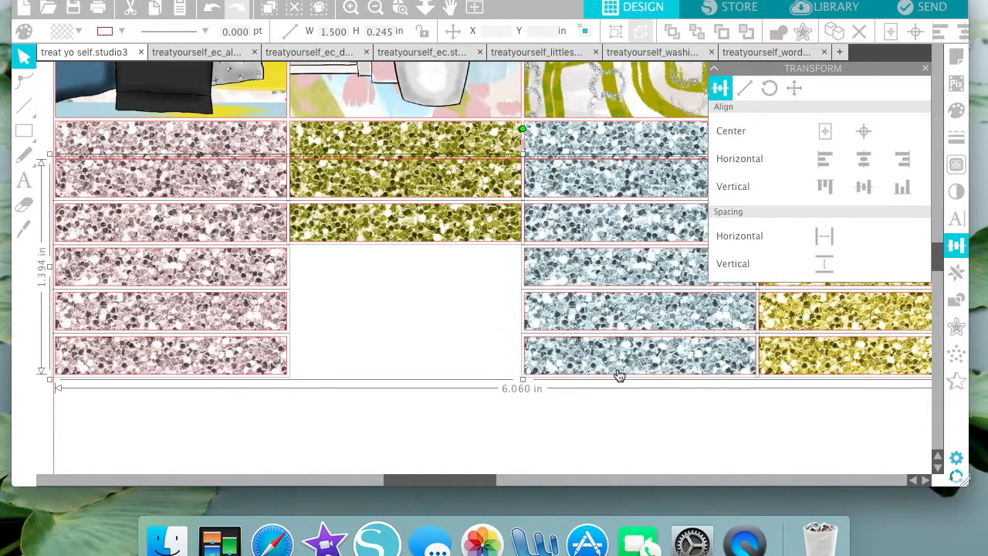
Nudge the glitter rows from the third down up together until the third row meets the second.
left_click_drag(827, 436, 215, 225)
key("Up")
key("Up")
key("Up")
key("Up")
key("Up")
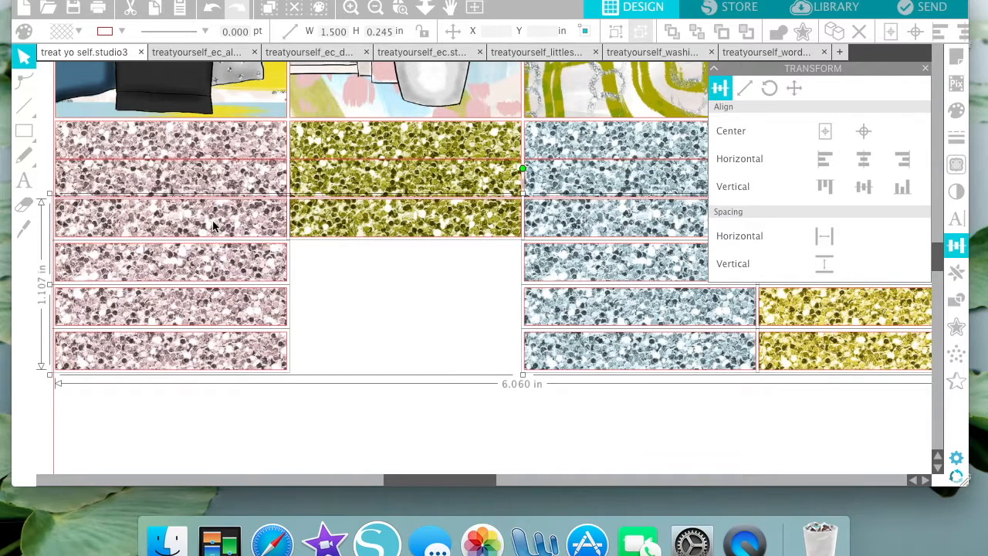
Nudge the last three glitter rows up together until the fourth row meets the third.
left_click_drag(866, 430, 250, 278)
key("Up")
key("Up")
key("Up")
key("Up")
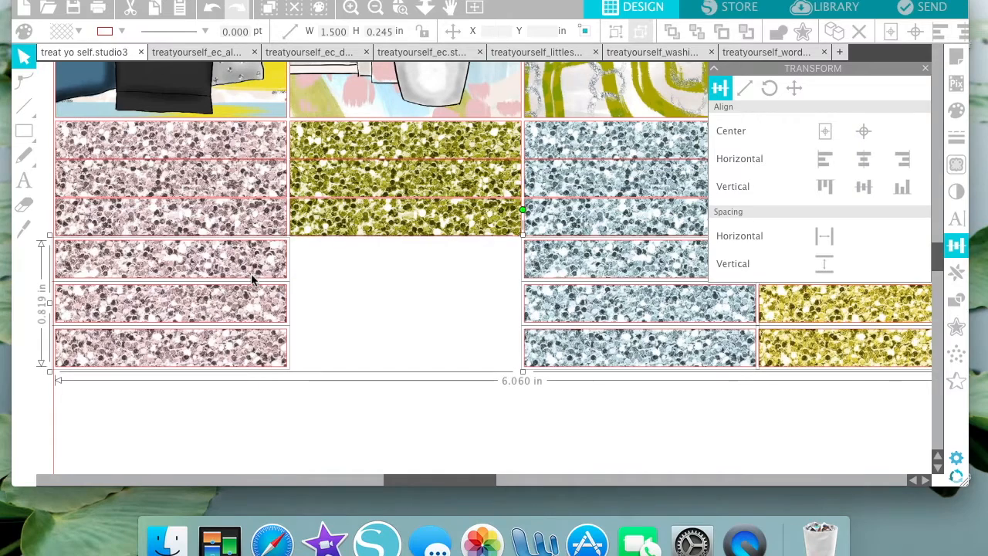
key("Up")
key("Up")
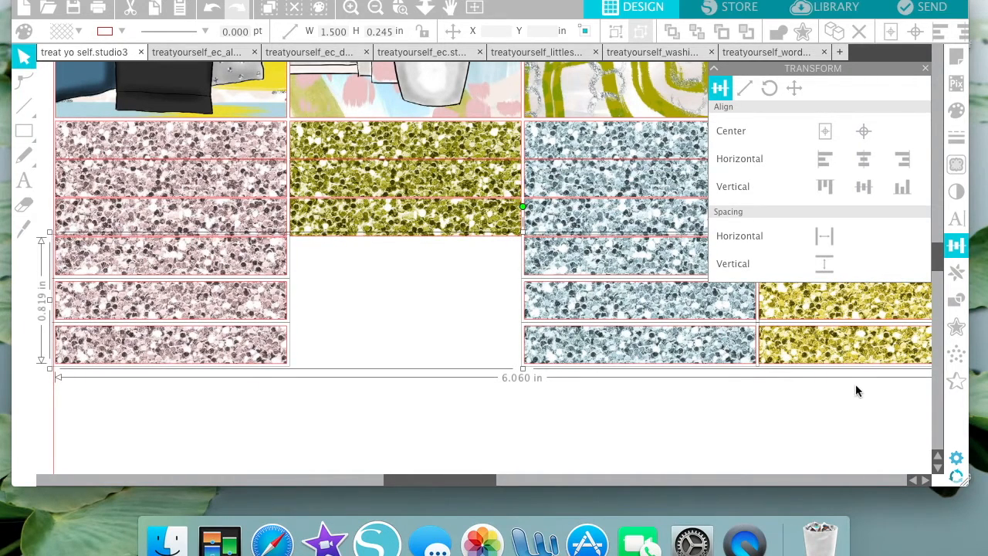
Nudge the last two glitter rows up together until the fifth row meets the fourth.
left_click(854, 393)
left_click_drag(854, 394, 267, 291)
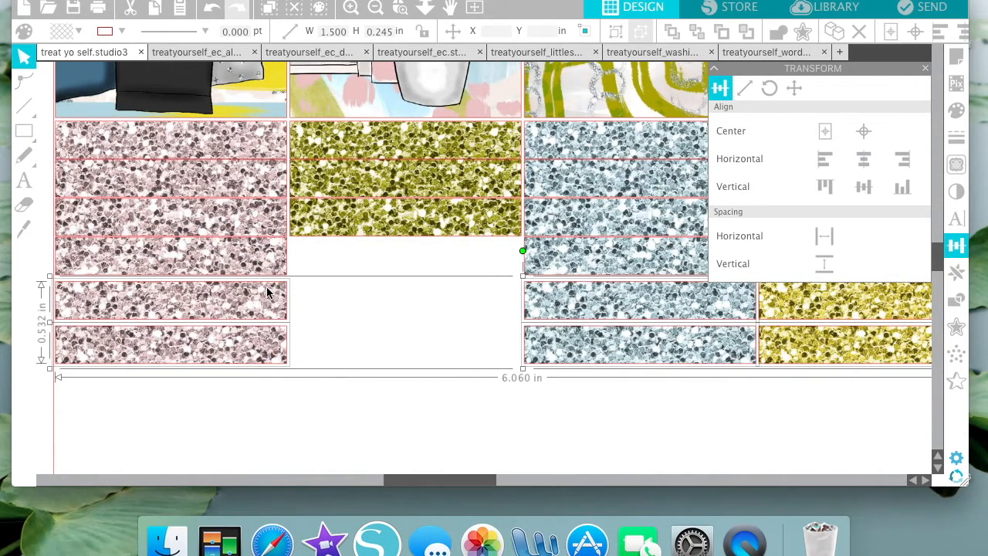
key("Up")
key("Up")
key("Up")
key("Up")
key("Up")
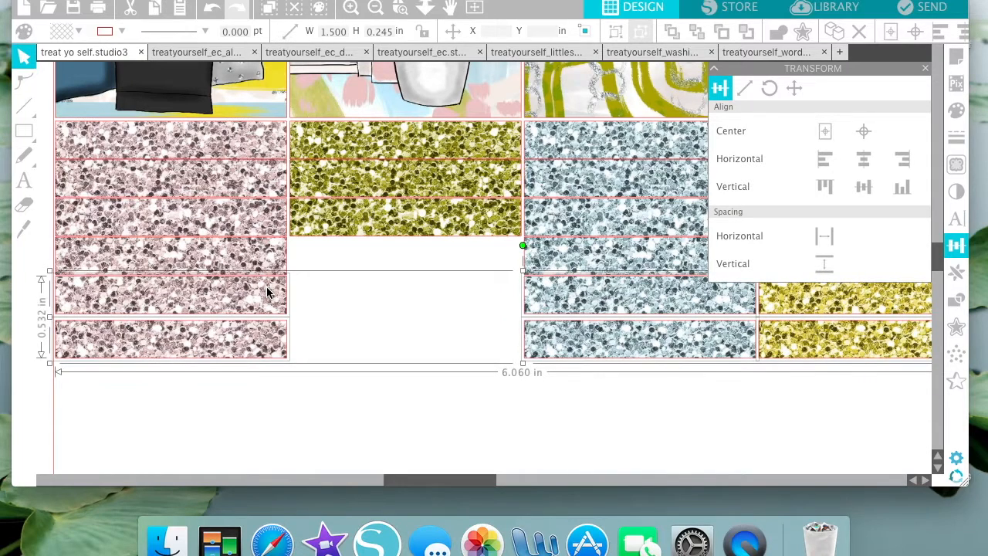
Nudge the last glitter row up until it meets the fifth row.
key("Up")
left_click_drag(875, 396, 234, 352)
key("Up")
key("Up")
key("Up")
key("Up")
key("Up")
key("Up")
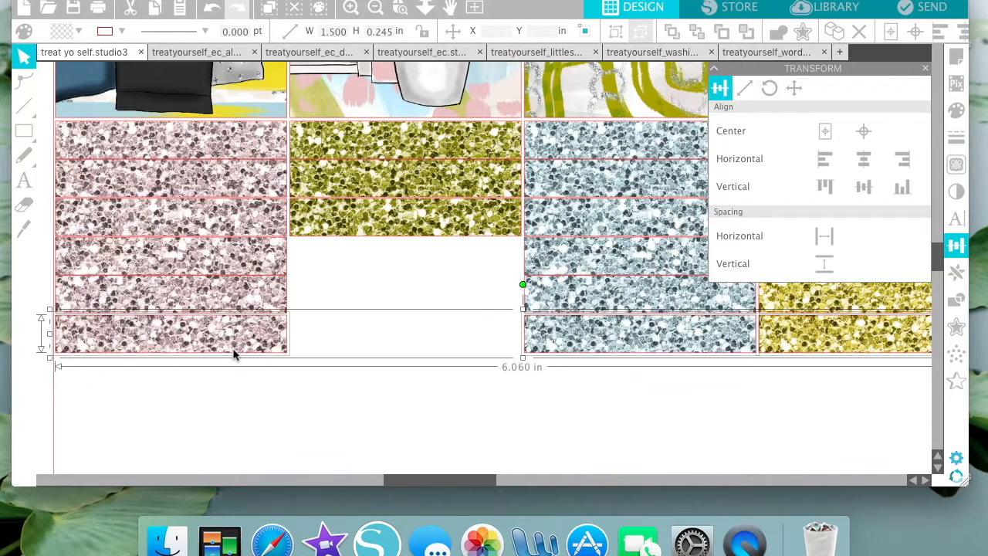
key("Up")
Space the strips in the pink glitter column evenly vertically, and do the same for the olive green column.
left_click(206, 395)
left_click(194, 247)
left_click(192, 149, "shift")
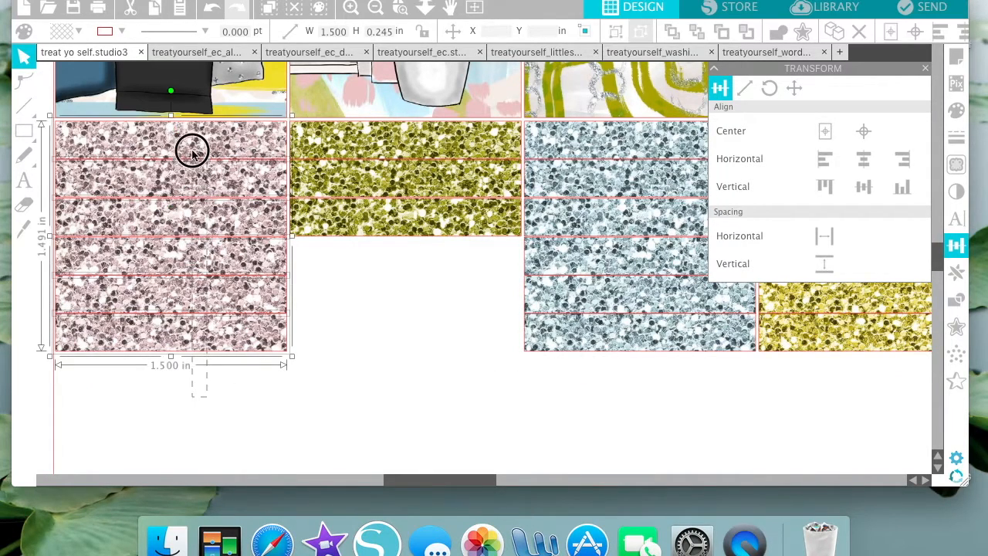
left_click(822, 263)
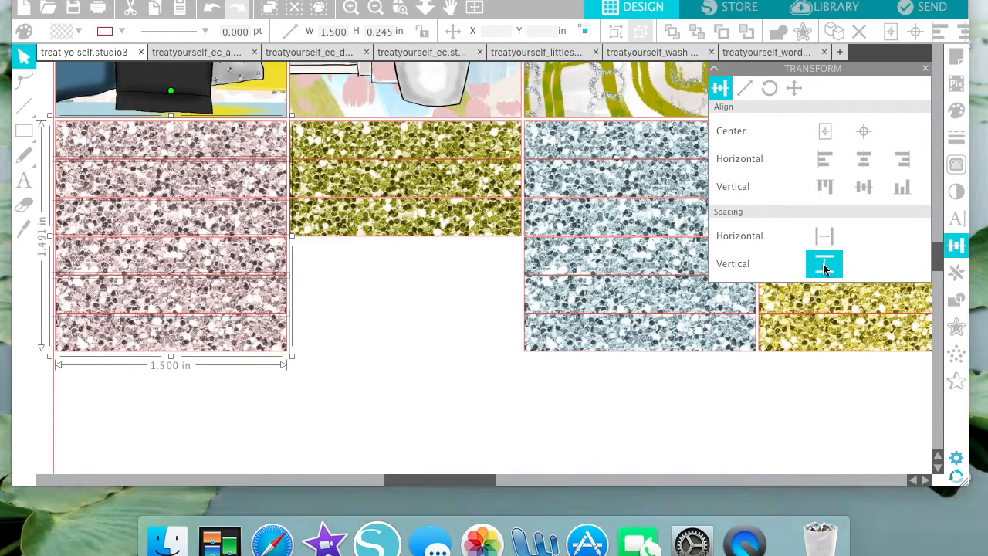
left_click_drag(426, 315, 414, 158)
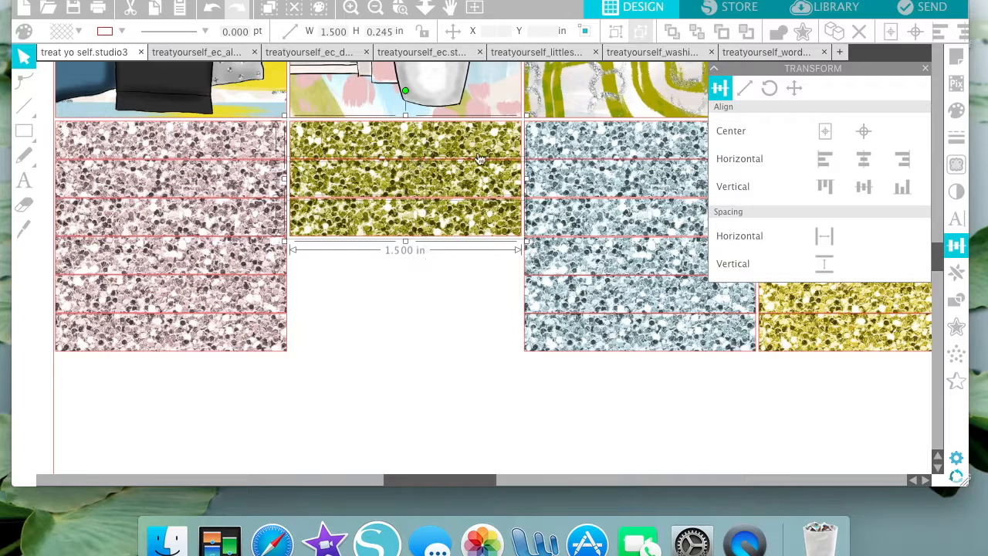
left_click(822, 263)
Space the strips in the blue and the gold glitter columns evenly vertically, one column at a time, and save the document.
left_click_drag(595, 389, 577, 143)
left_click(826, 264)
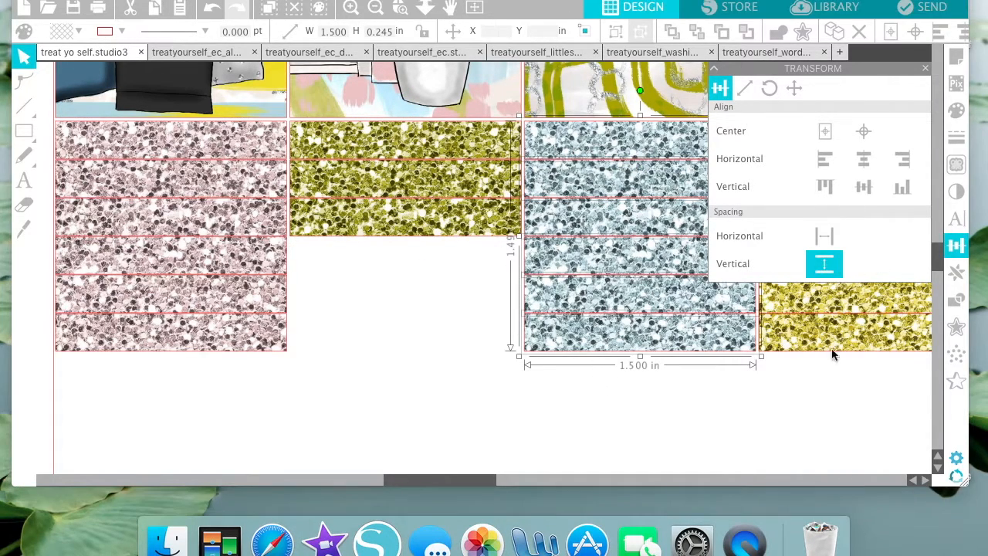
scroll(842, 387, "right", 5)
left_click(690, 417)
left_click_drag(689, 417, 628, 177)
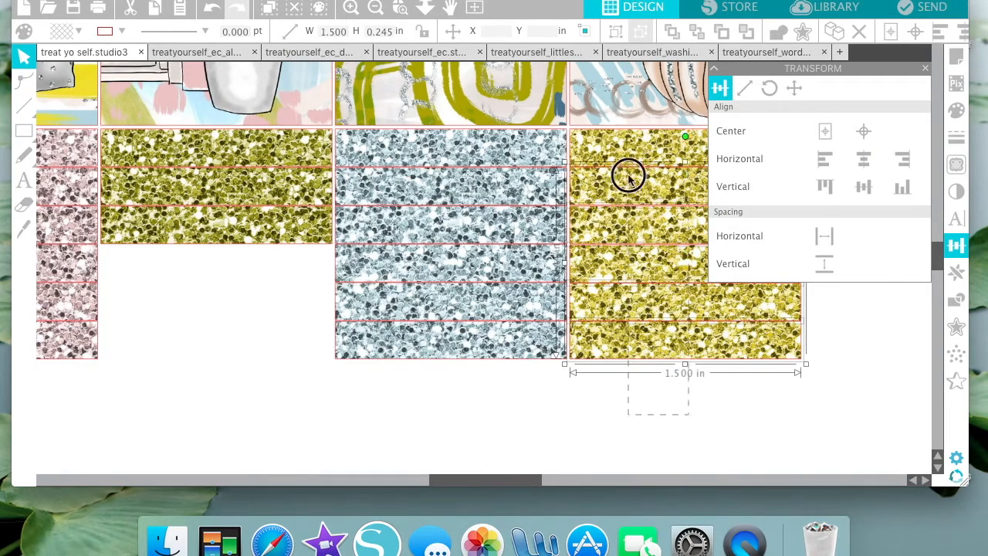
left_click(823, 263)
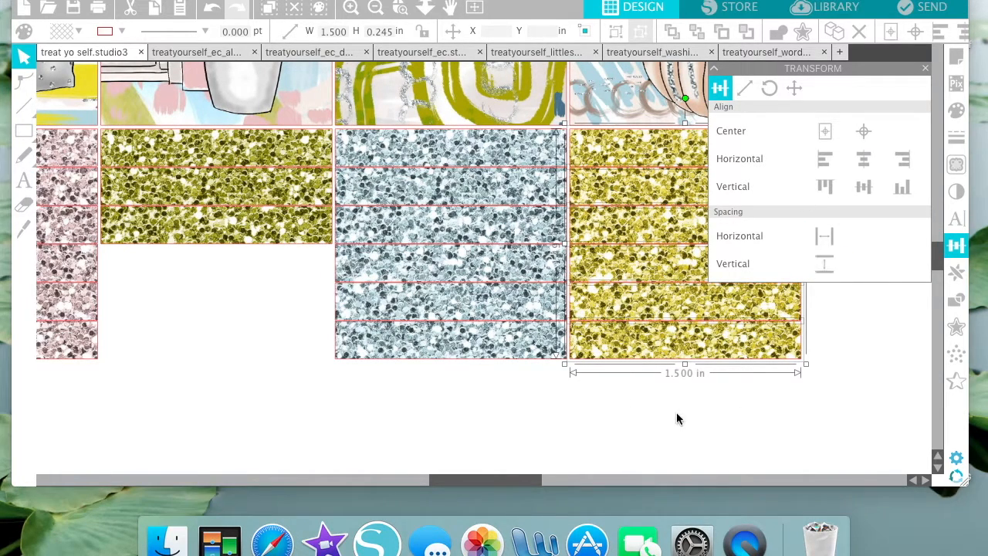
left_click(672, 417)
left_click(77, 11)
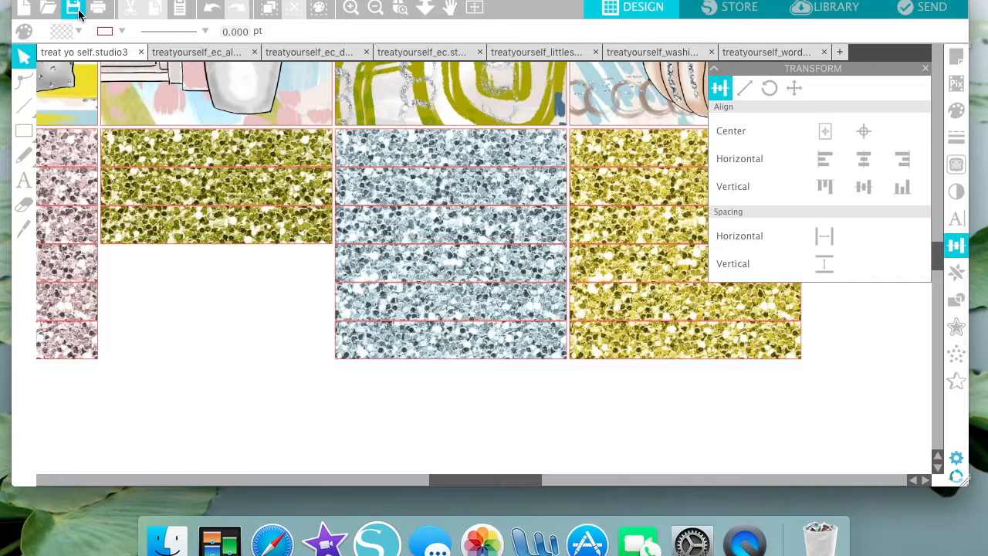
left_click(76, 7)
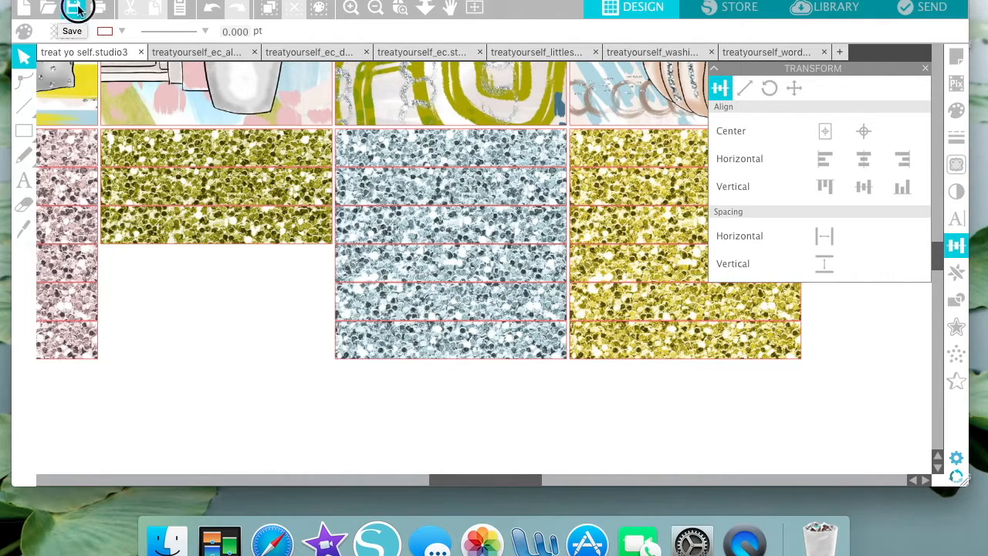
Examine the whole print-and-cut page for free space around the glitter strips, full boxes and pumpkin washi.
scroll(244, 270, "left", 5)
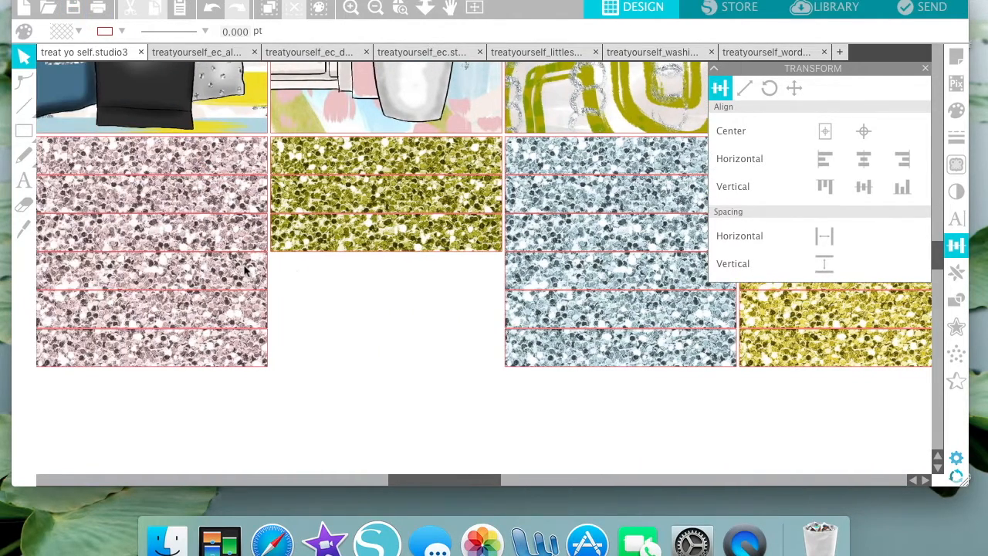
scroll(244, 270, "left", 3)
scroll(244, 270, "right", 1)
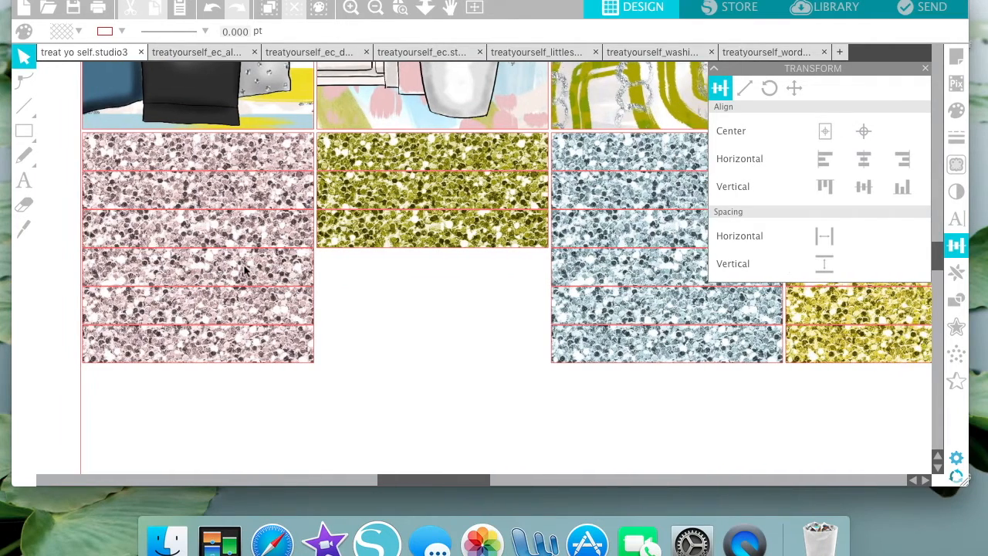
left_click(375, 8)
left_click(376, 10)
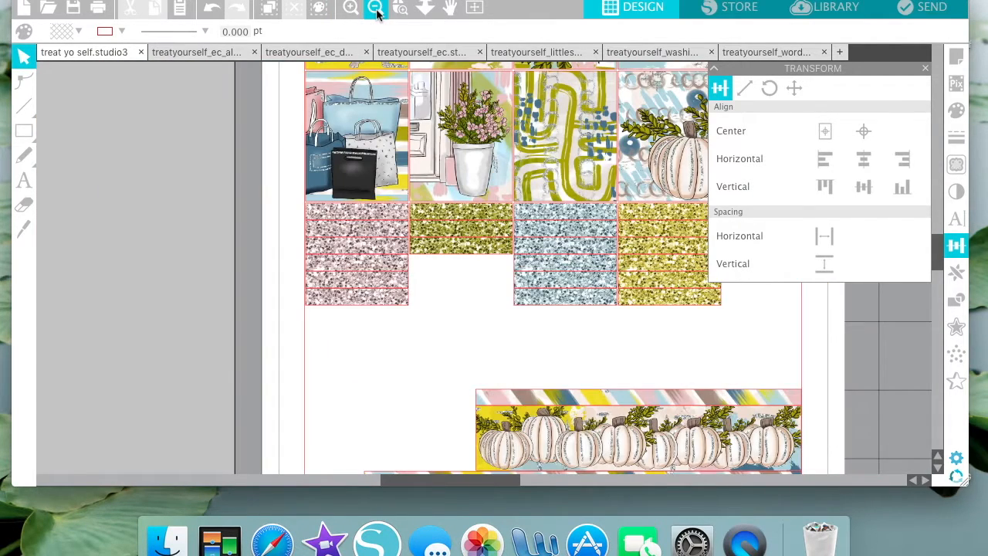
left_click(376, 9)
scroll(500, 232, "right", 2)
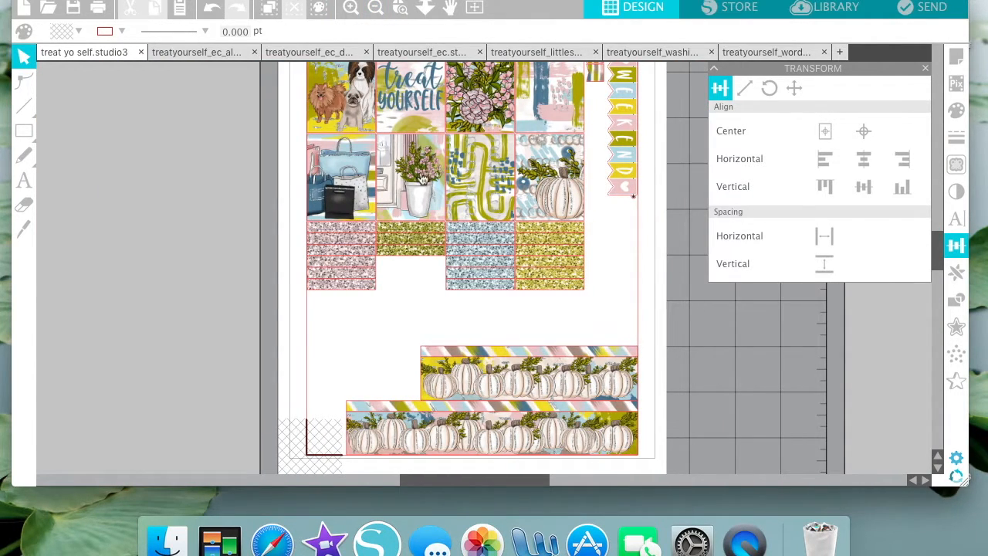
scroll(505, 426, "up", 2)
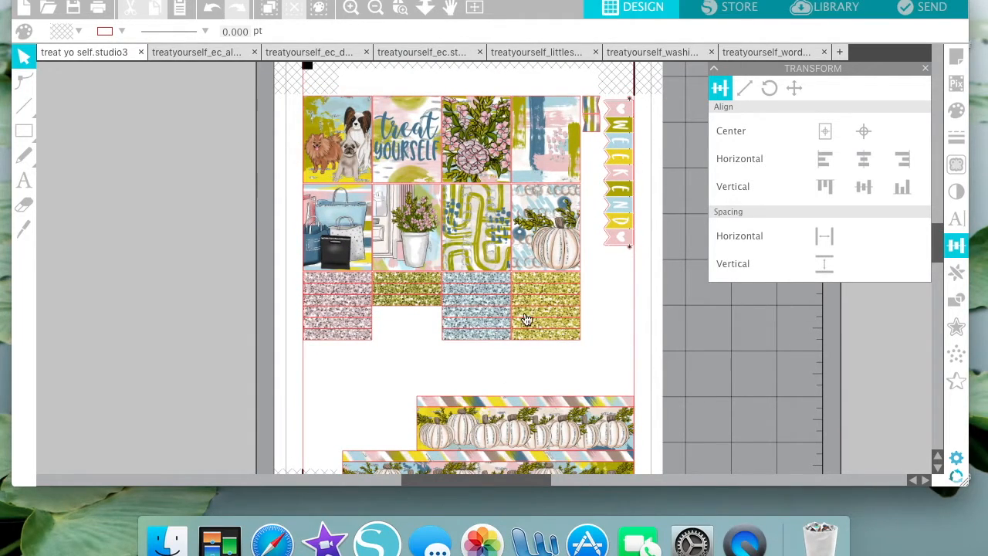
scroll(602, 436, "down", 3)
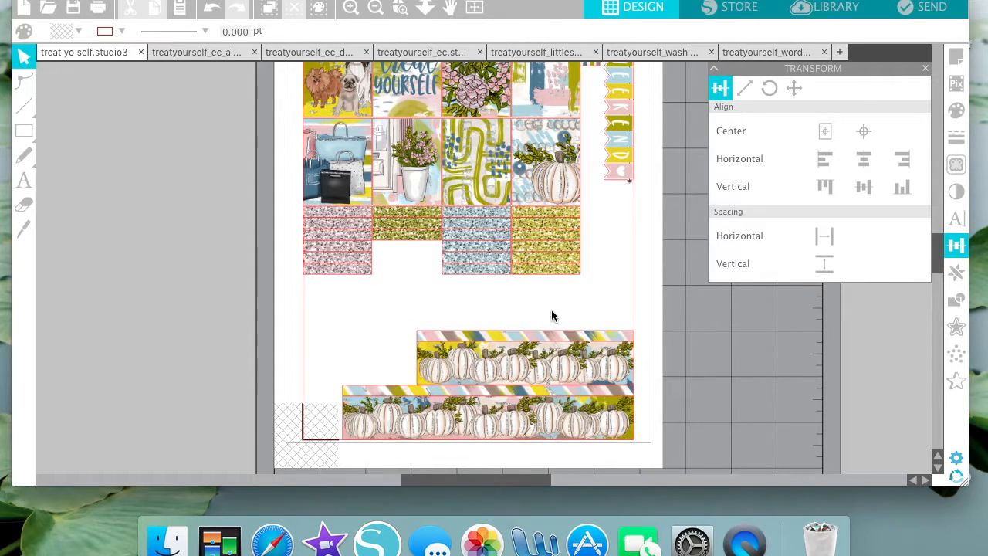
scroll(534, 283, "up", 1)
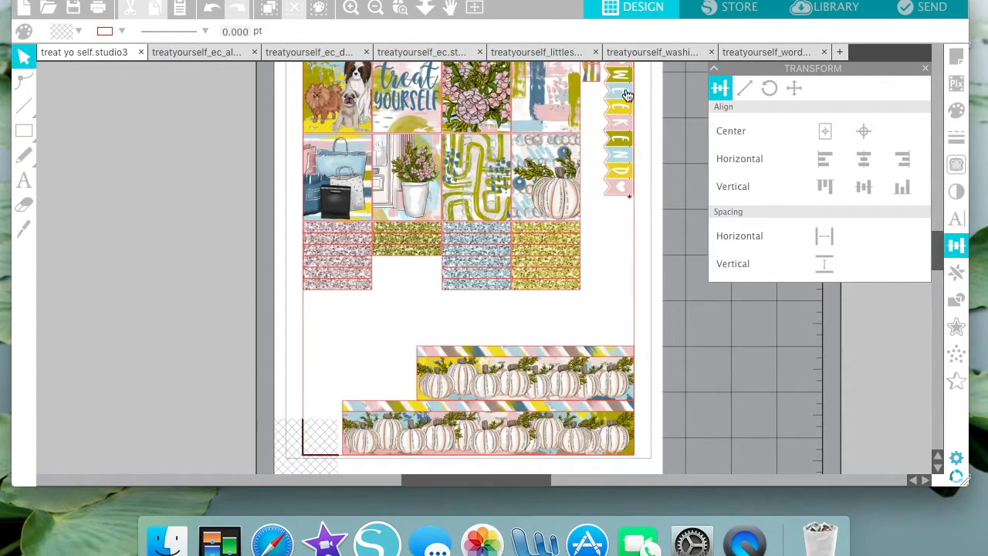
Look through the open washi, word, littles and other treatyourself cut files for further stickers to fill the page.
left_click(632, 56)
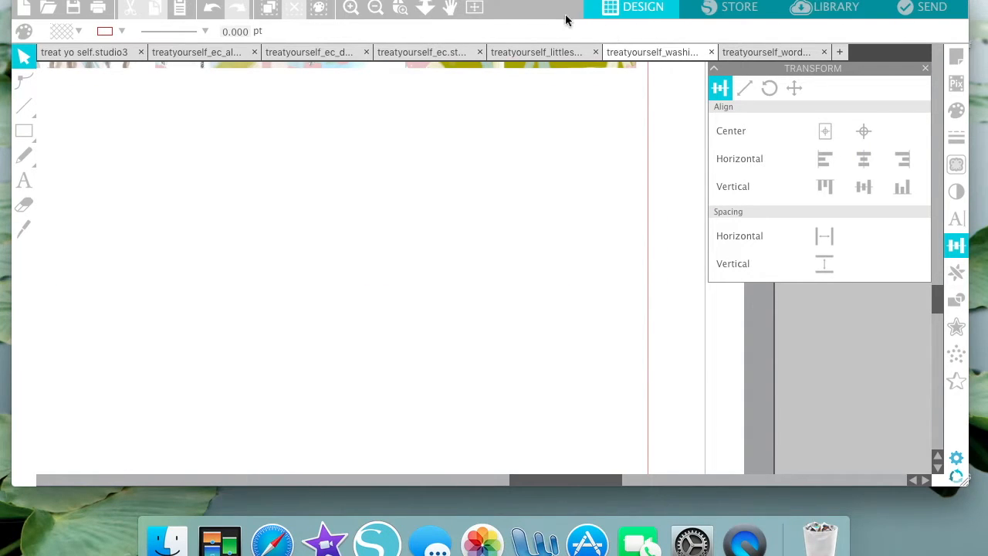
left_click(375, 10)
left_click(374, 13)
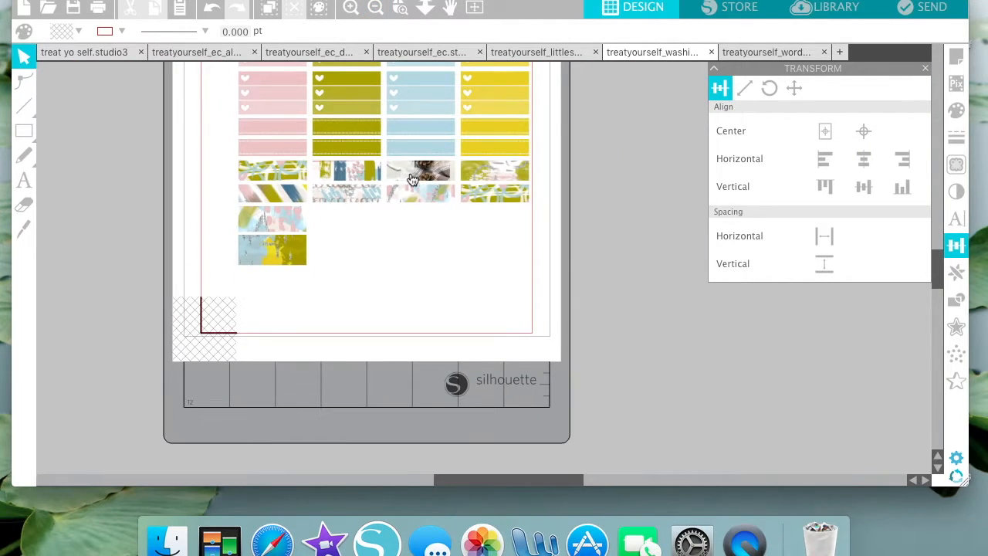
scroll(418, 202, "up", 8)
scroll(419, 203, "left", 2)
scroll(418, 202, "down", 2)
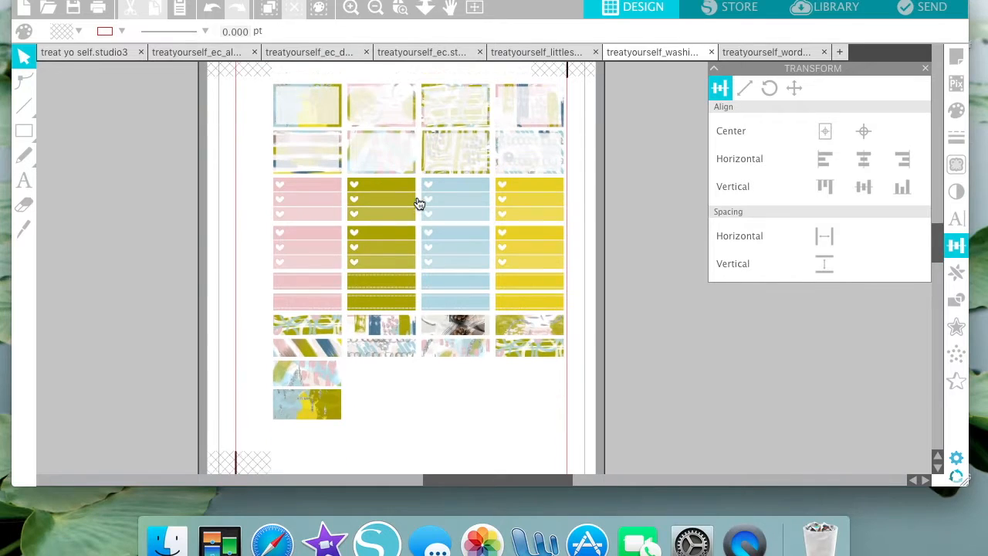
left_click(795, 54)
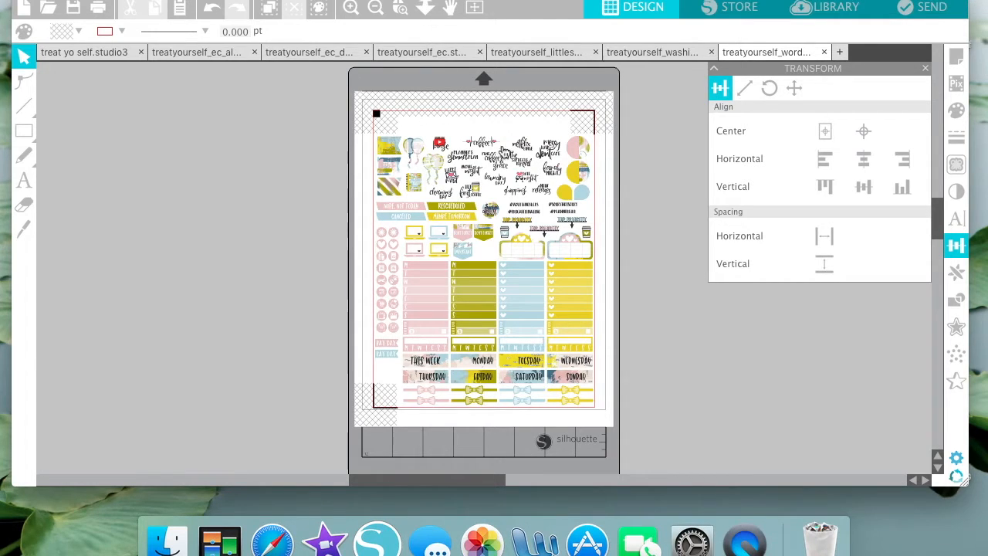
left_click(629, 54)
left_click(540, 52)
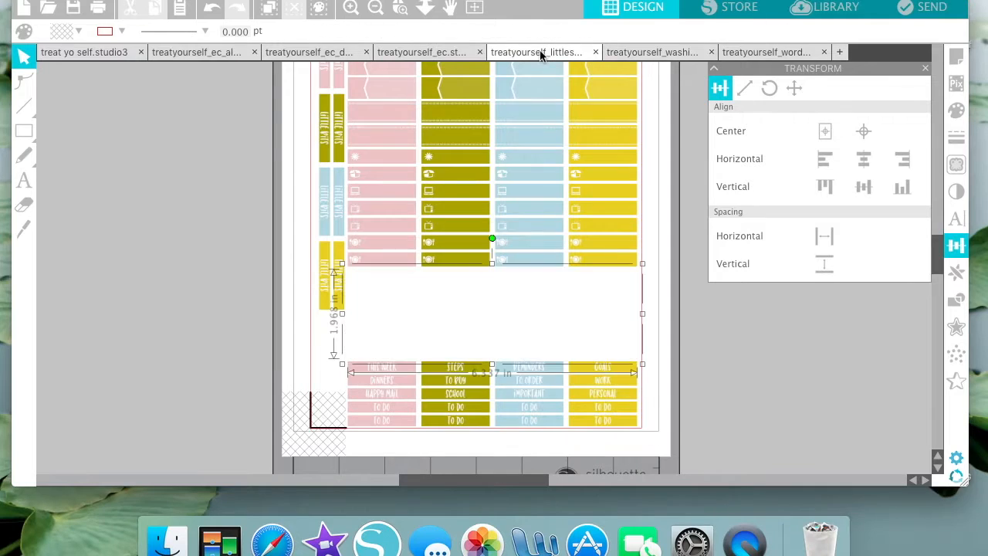
left_click(420, 52)
scroll(434, 300, "up", 3)
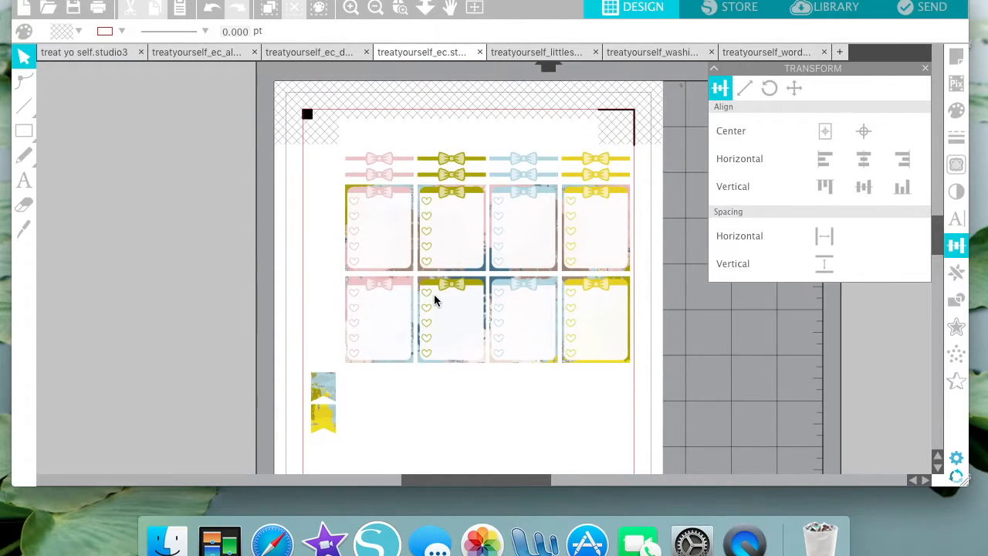
left_click(307, 54)
left_click(230, 53)
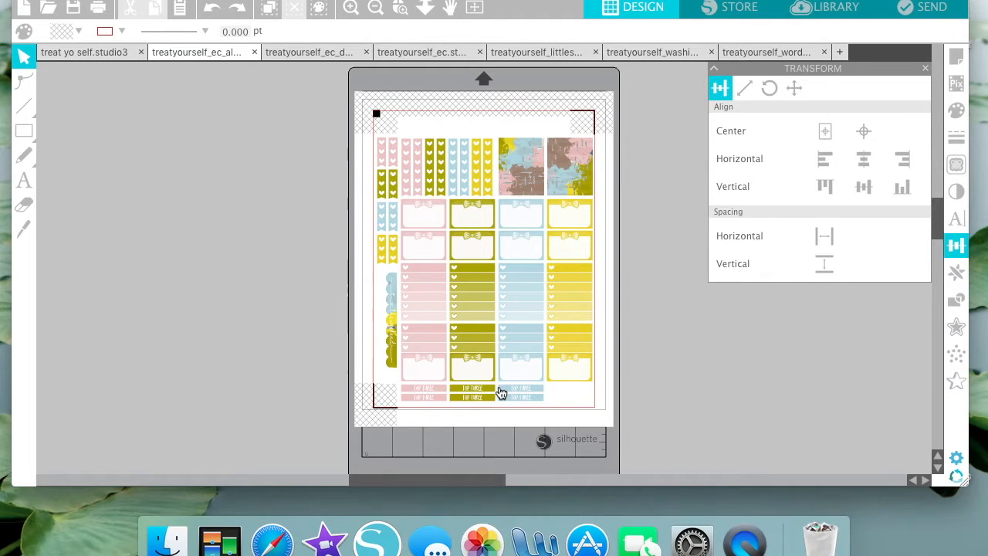
Return to the treat yo self document and examine the page layout from its upper edge to the pumpkin washi.
left_click(105, 52)
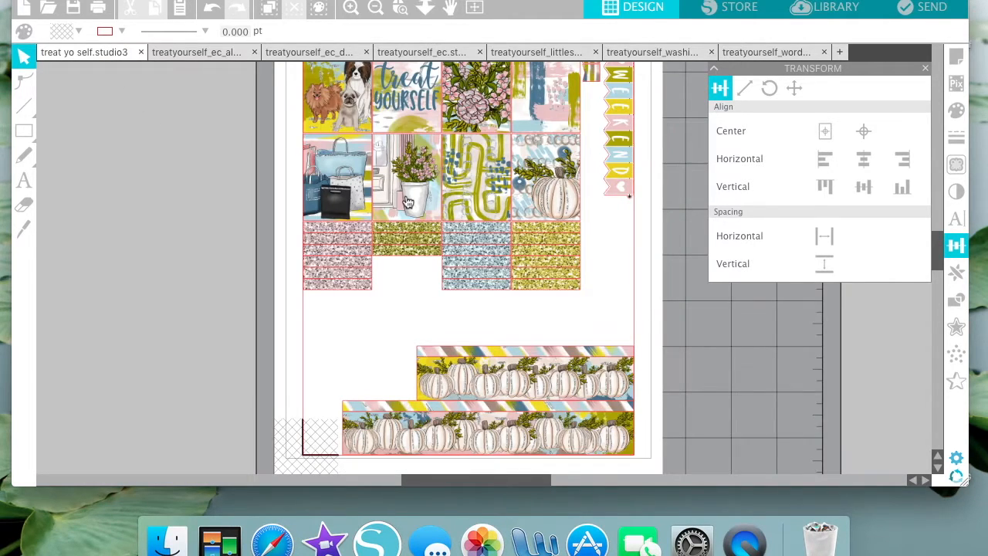
scroll(409, 202, "right", 2)
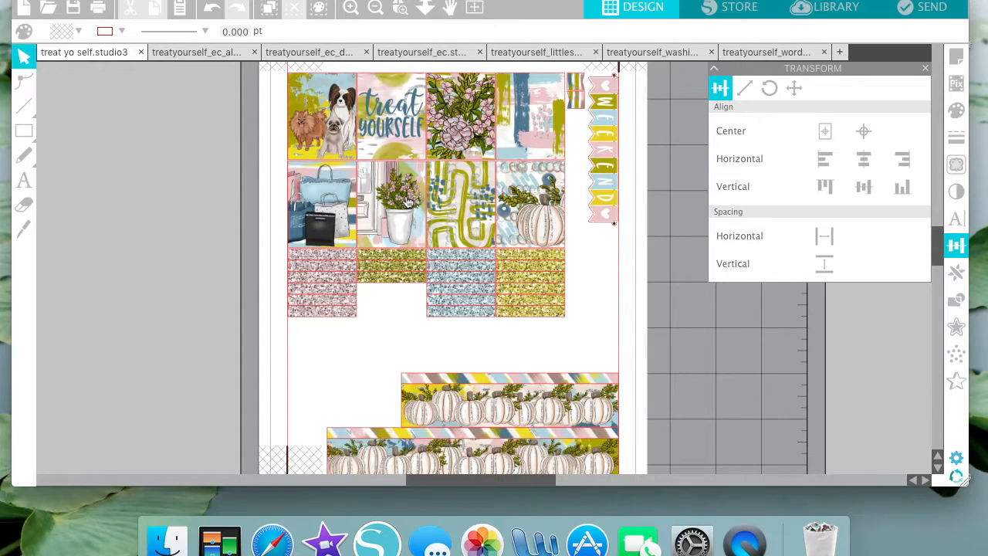
scroll(409, 202, "up", 3)
scroll(409, 202, "down", 2)
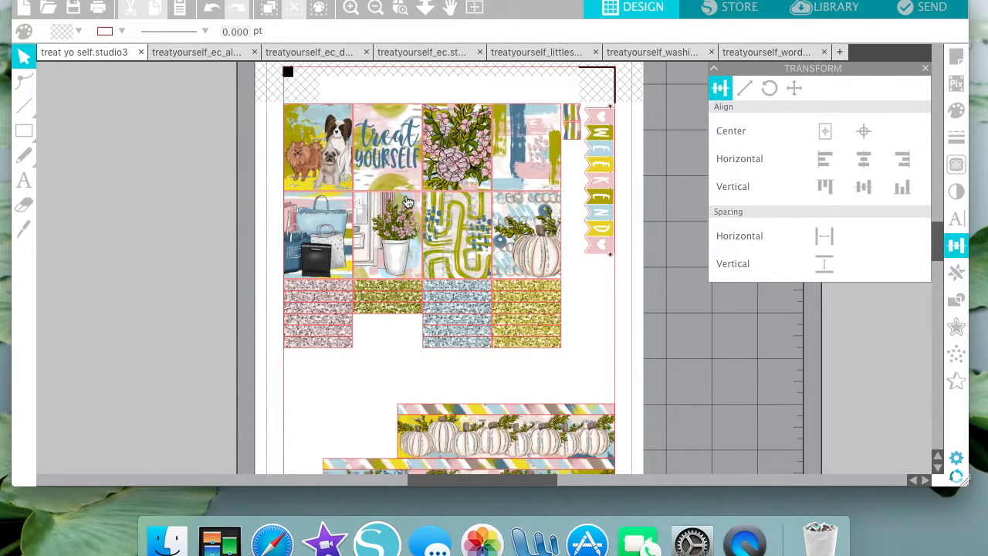